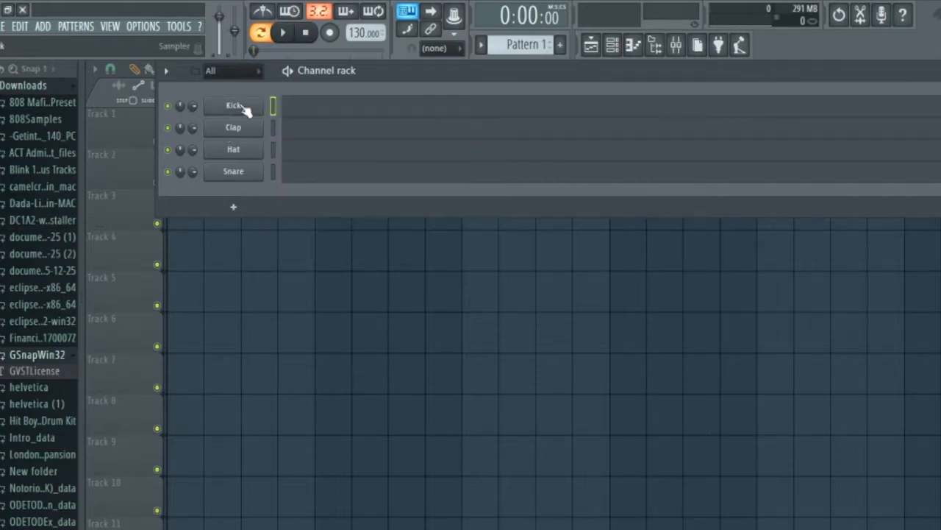
Replace the Kick channel with an empty Sampler and open its piano roll.
{"action": "right_click", "coordinate": [245, 105]}
{"action": "mouse_move", "coordinate": [323, 196]}
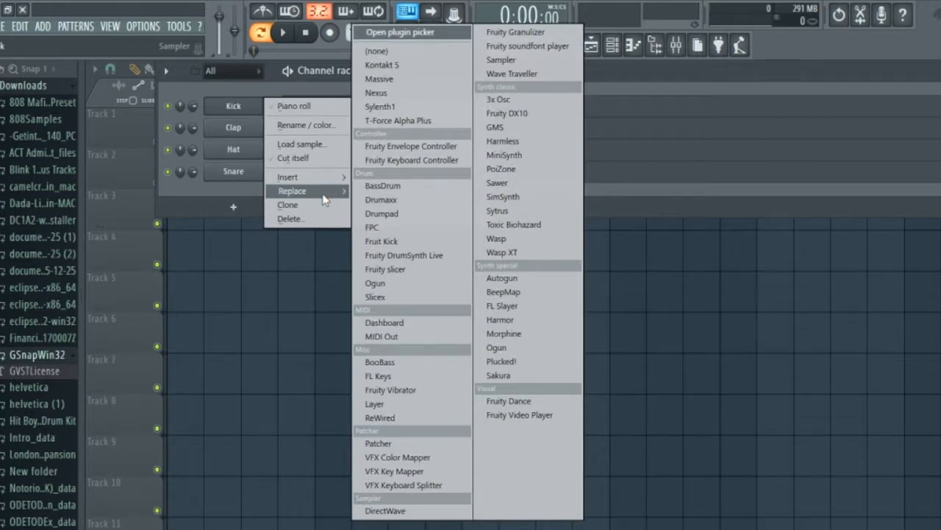
{"action": "left_click", "coordinate": [504, 60]}
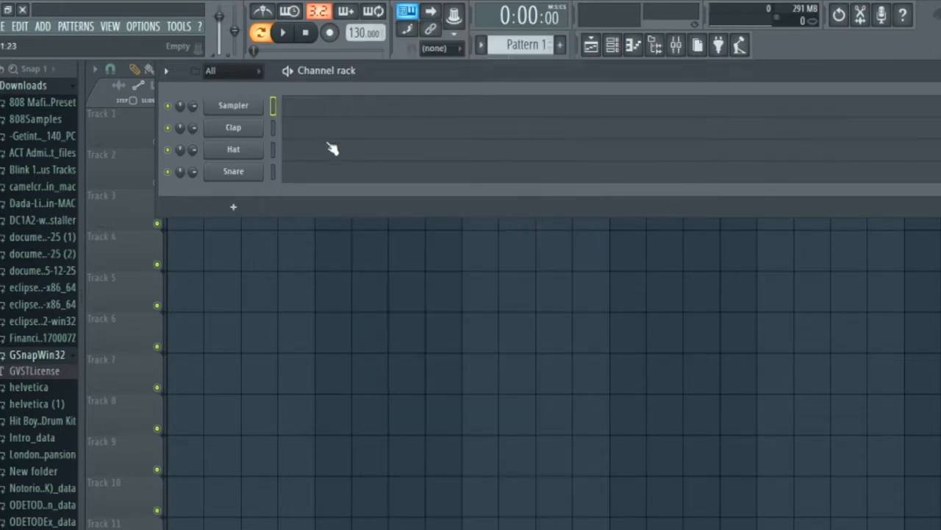
{"action": "left_click", "coordinate": [297, 112]}
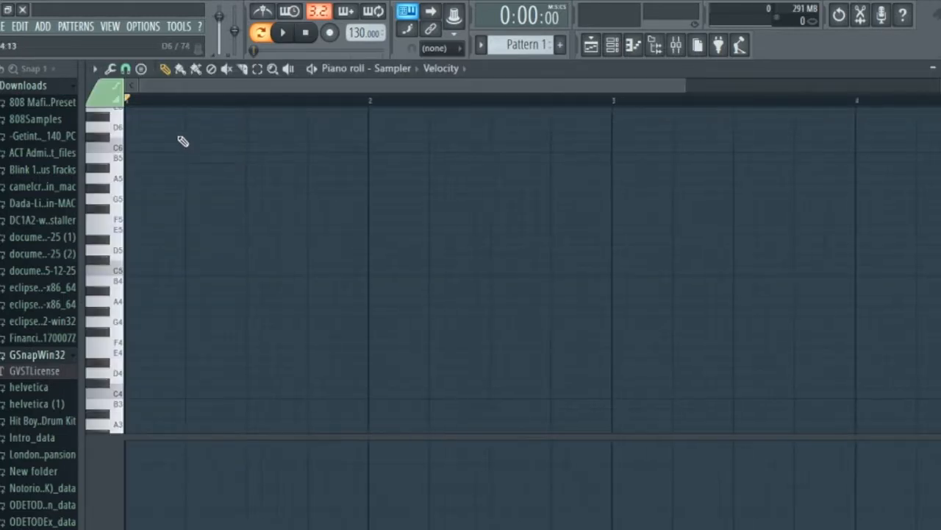
Stamp a harmonic minor scale rooted on E5 at the start of bar 1.
{"action": "scroll", "coordinate": [181, 186], "scroll_direction": "down", "scroll_amount": 5}
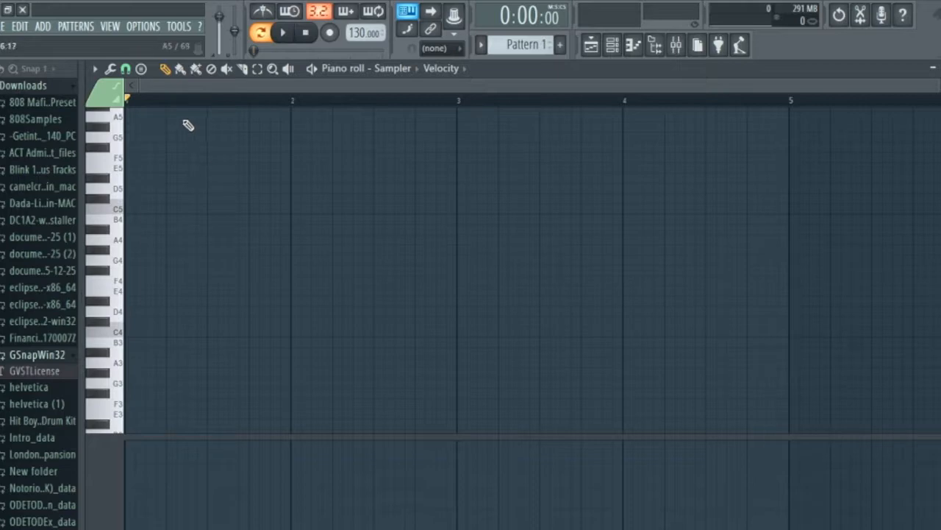
{"action": "left_click", "coordinate": [141, 68]}
{"action": "left_click", "coordinate": [143, 70]}
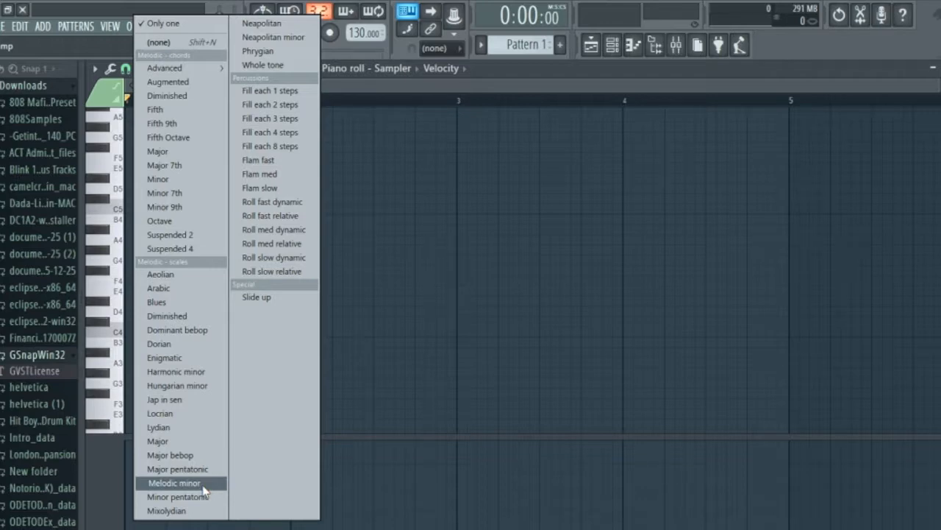
{"action": "left_click", "coordinate": [169, 371]}
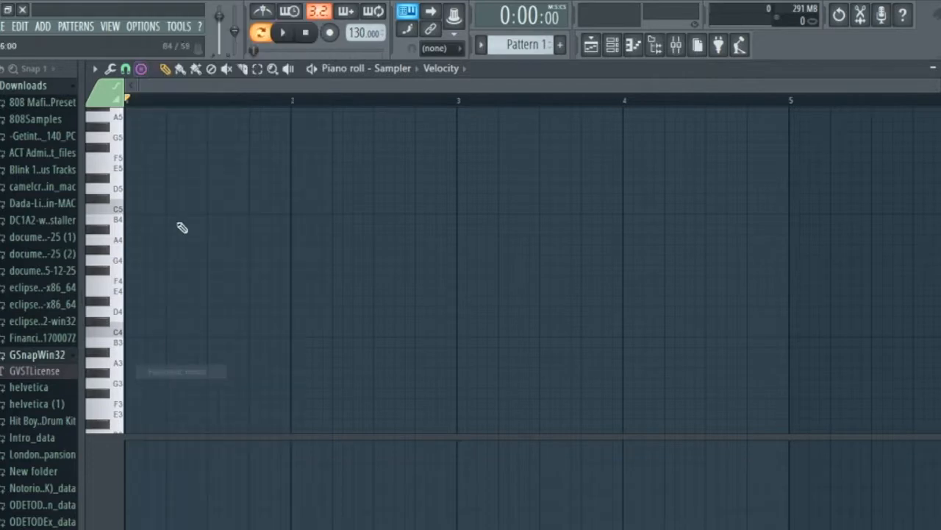
{"action": "scroll", "coordinate": [221, 191], "scroll_direction": "up", "scroll_amount": 1}
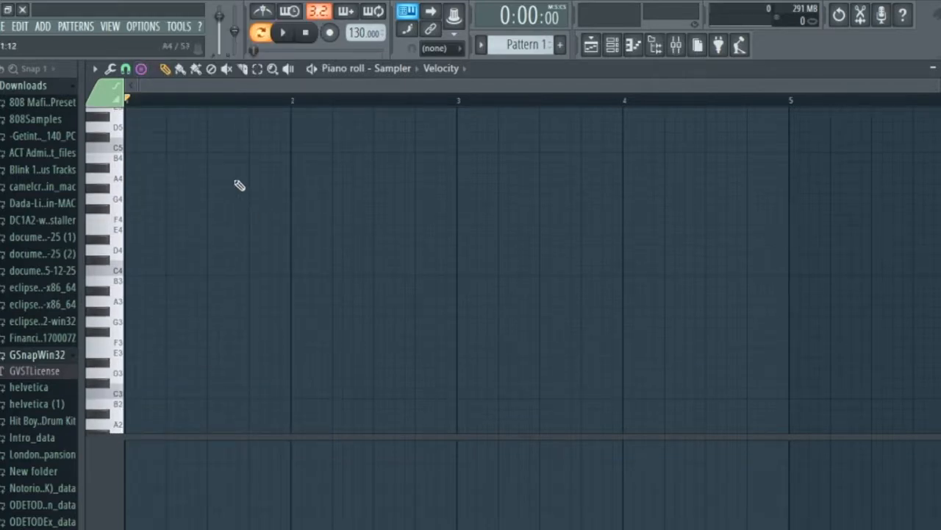
{"action": "scroll", "coordinate": [220, 194], "scroll_direction": "up", "scroll_amount": 1}
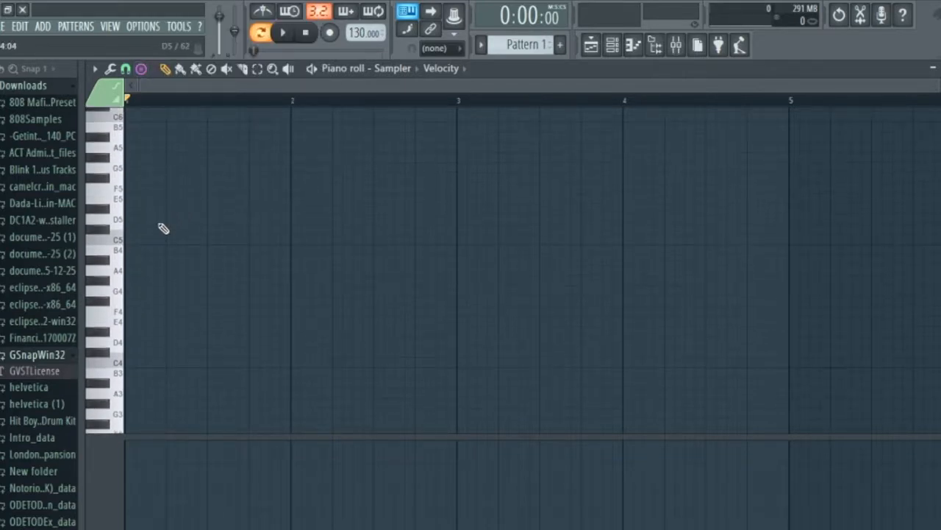
{"action": "left_click", "coordinate": [141, 198]}
Duplicate the E harmonic minor scale notes into further octaves until the stack covers four octaves.
{"action": "scroll", "coordinate": [109, 200], "scroll_direction": "up", "scroll_amount": 3}
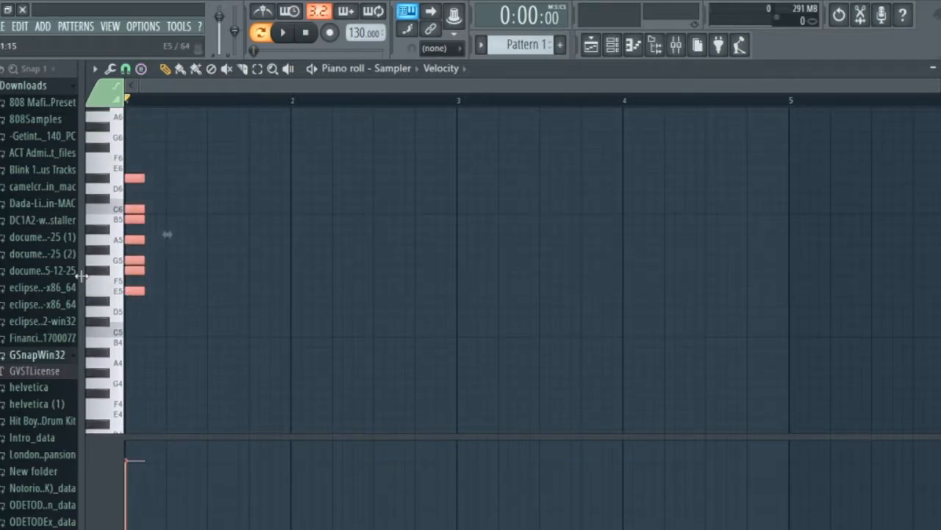
{"action": "key", "text": "ctrl+Up"}
{"action": "mouse_move", "coordinate": [232, 393]}
{"action": "left_mouse_down"}
{"action": "mouse_move", "coordinate": [158, 281]}
{"action": "mouse_move", "coordinate": [125, 140]}
{"action": "mouse_move", "coordinate": [129, 149]}
{"action": "mouse_move", "coordinate": [162, 148]}
{"action": "mouse_move", "coordinate": [124, 152]}
{"action": "left_mouse_up"}
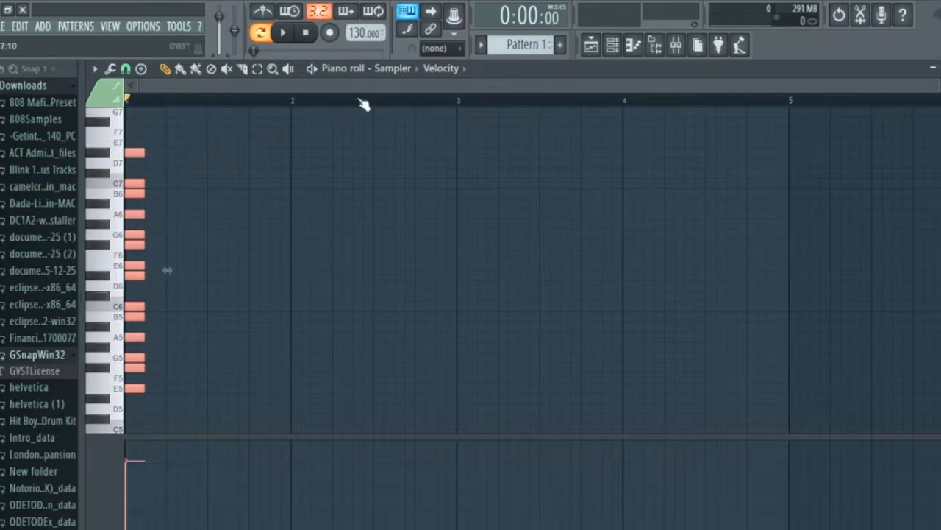
{"action": "key", "text": "ctrl+Up"}
{"action": "left_click_drag", "start_coordinate": [333, 362], "coordinate": [32, 113]}
{"action": "left_click_drag", "start_coordinate": [174, 414], "coordinate": [61, 167]}
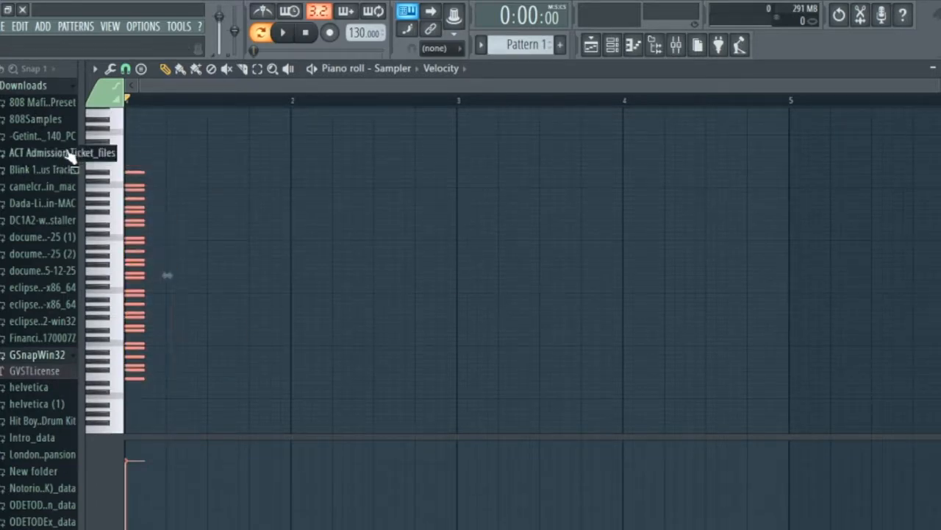
Stretch all the stacked scale notes to four bars, ending at bar 5, and select them all.
{"action": "left_click_drag", "start_coordinate": [145, 167], "coordinate": [790, 264]}
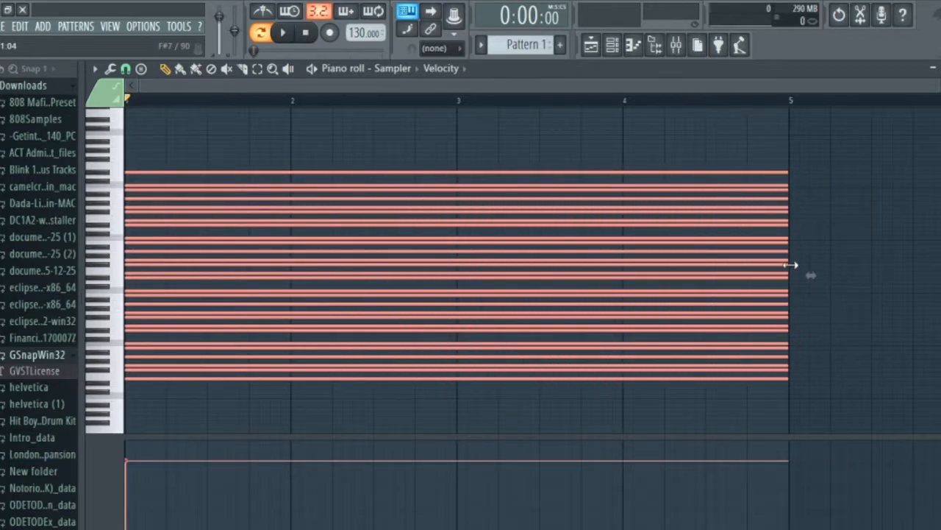
{"action": "left_click", "coordinate": [862, 233], "text": "ctrl"}
{"action": "scroll", "coordinate": [849, 233], "scroll_direction": "down", "scroll_amount": 2}
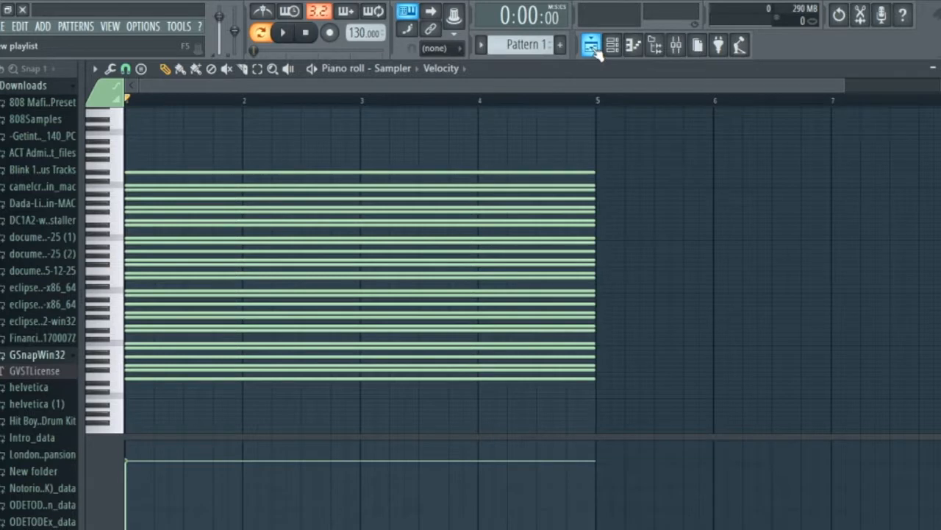
{"action": "scroll", "coordinate": [571, 122], "scroll_direction": "down", "scroll_amount": 1}
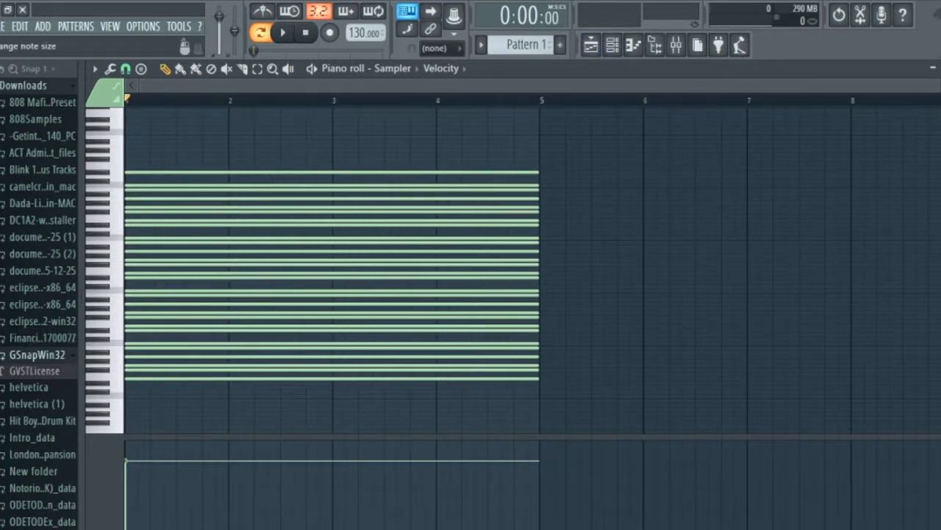
{"action": "scroll", "coordinate": [847, 148], "scroll_direction": "up", "scroll_amount": 3}
{"action": "key", "text": "ctrl+a"}
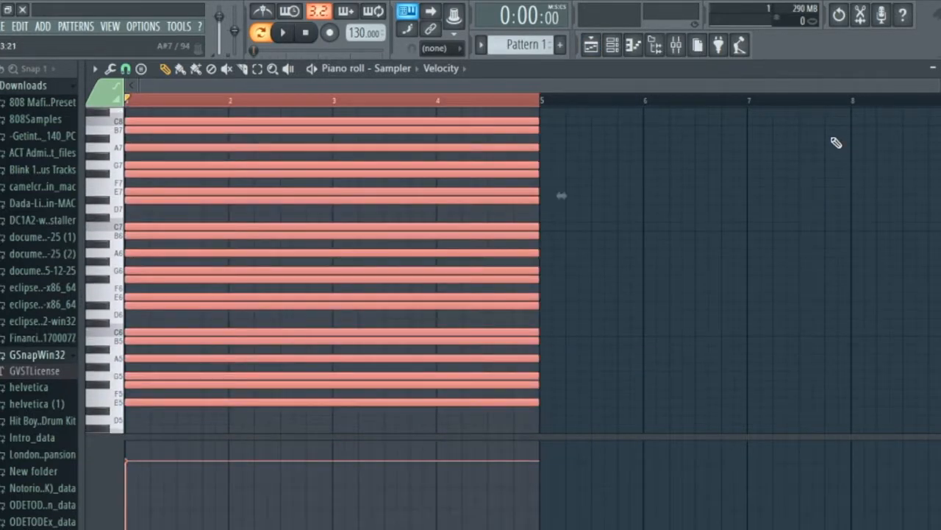
{"action": "scroll", "coordinate": [836, 142], "scroll_direction": "down", "scroll_amount": 2}
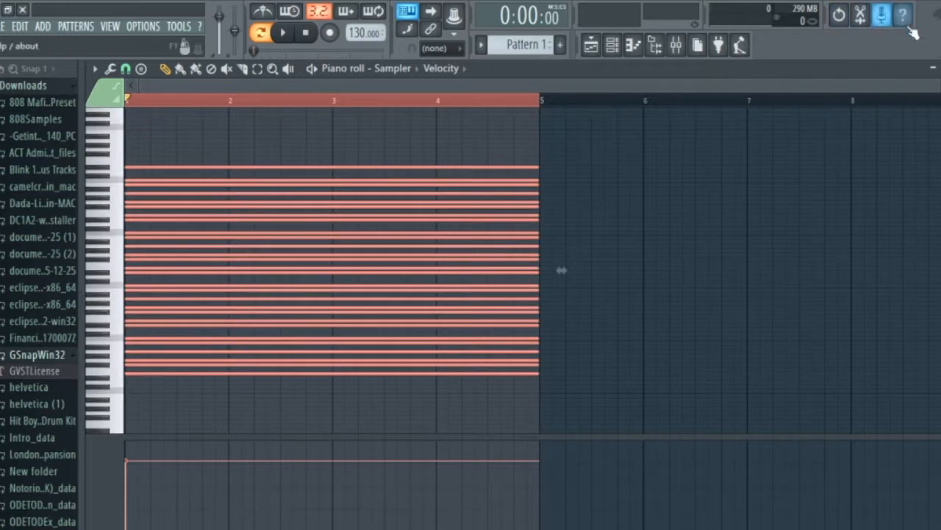
{"action": "scroll", "coordinate": [853, 139], "scroll_direction": "up", "scroll_amount": 2}
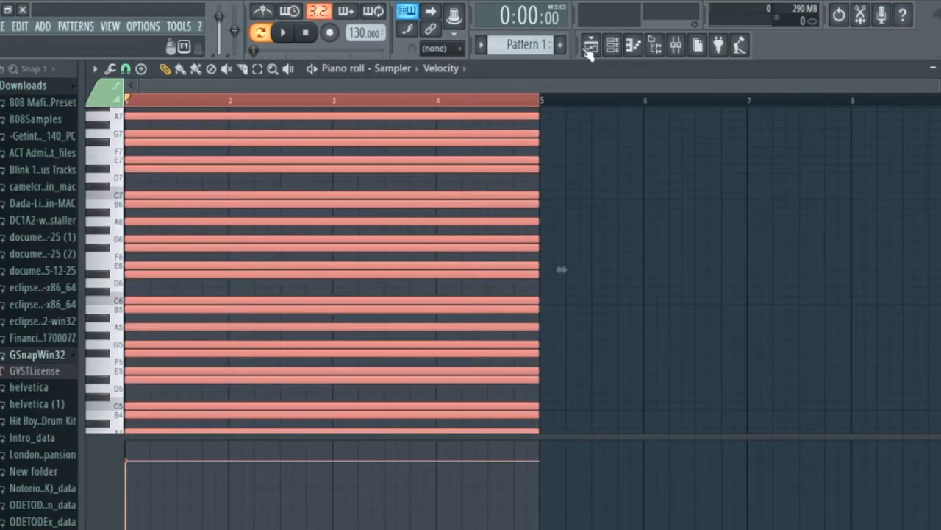
Replace the Clap channel with FL Keys and open its piano roll.
{"action": "left_click", "coordinate": [612, 44]}
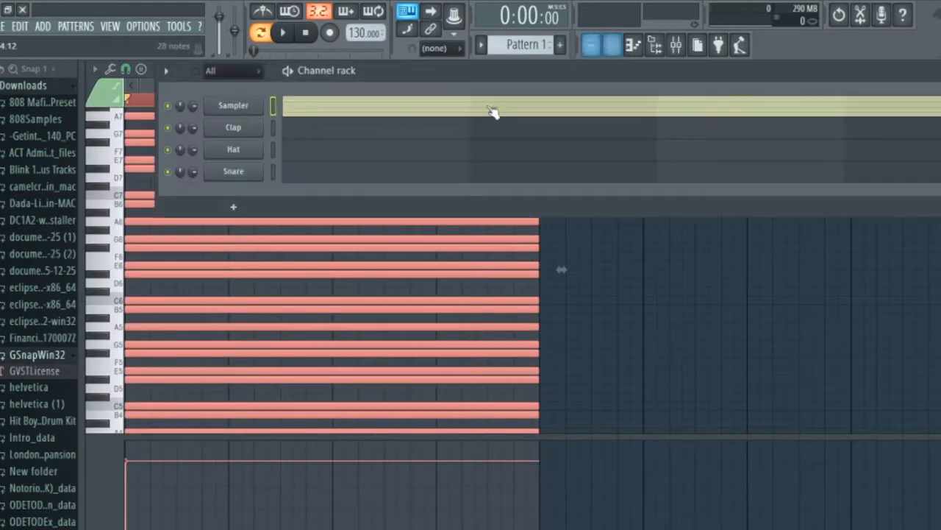
{"action": "right_click", "coordinate": [233, 129]}
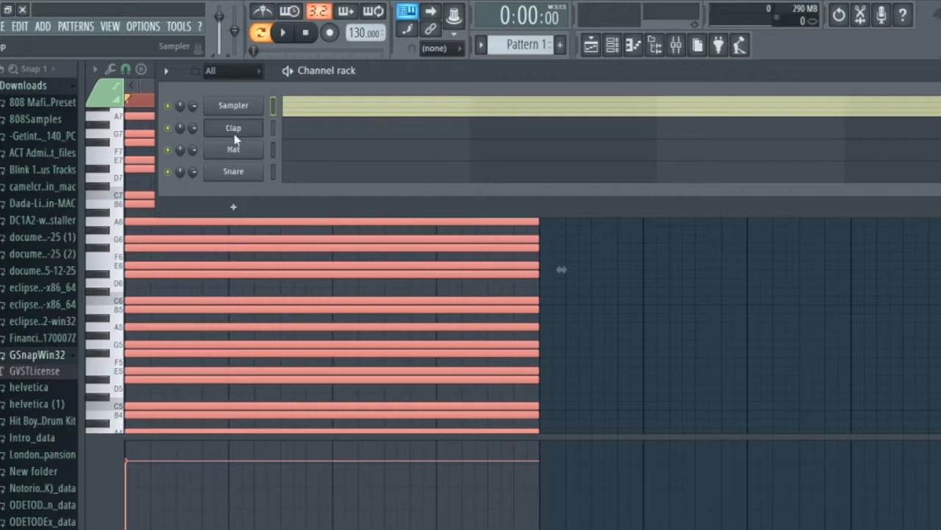
{"action": "mouse_move", "coordinate": [305, 217]}
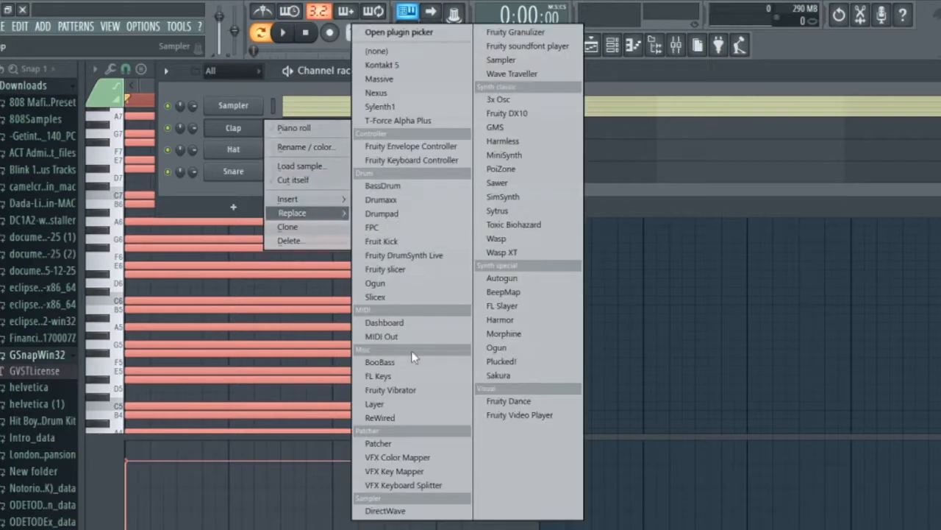
{"action": "left_click", "coordinate": [405, 376]}
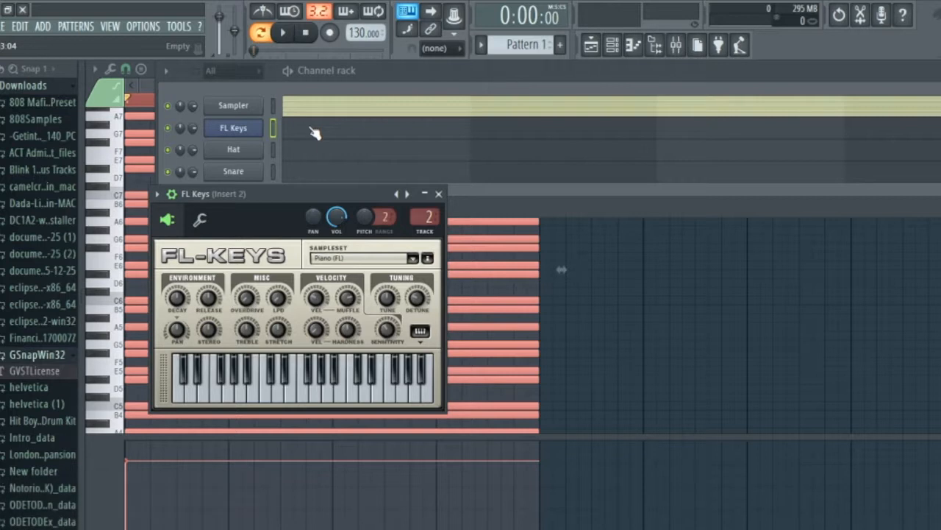
{"action": "left_click", "coordinate": [314, 133]}
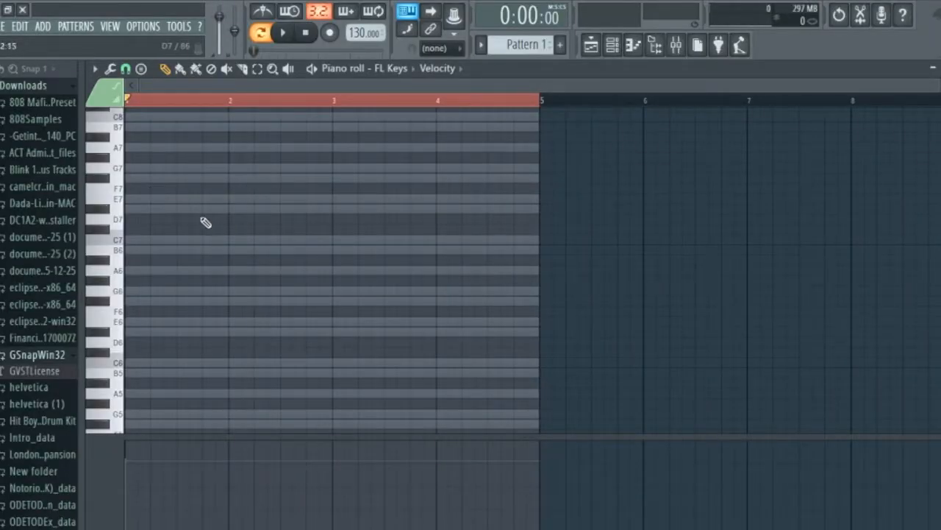
Draw a one-beat E6 note at the start of bar 1 and a one-beat G6 note after it, and play them.
{"action": "scroll", "coordinate": [161, 208], "scroll_direction": "down", "scroll_amount": 3}
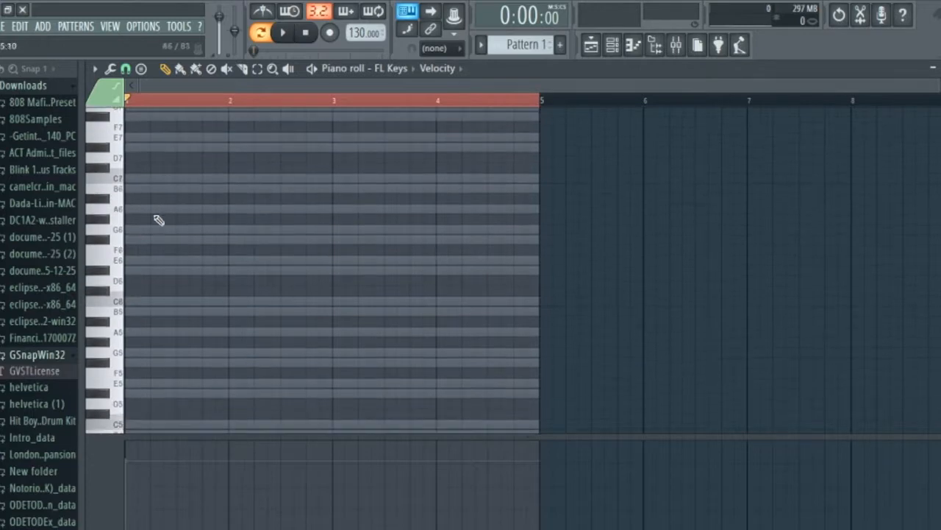
{"action": "left_click", "coordinate": [135, 261]}
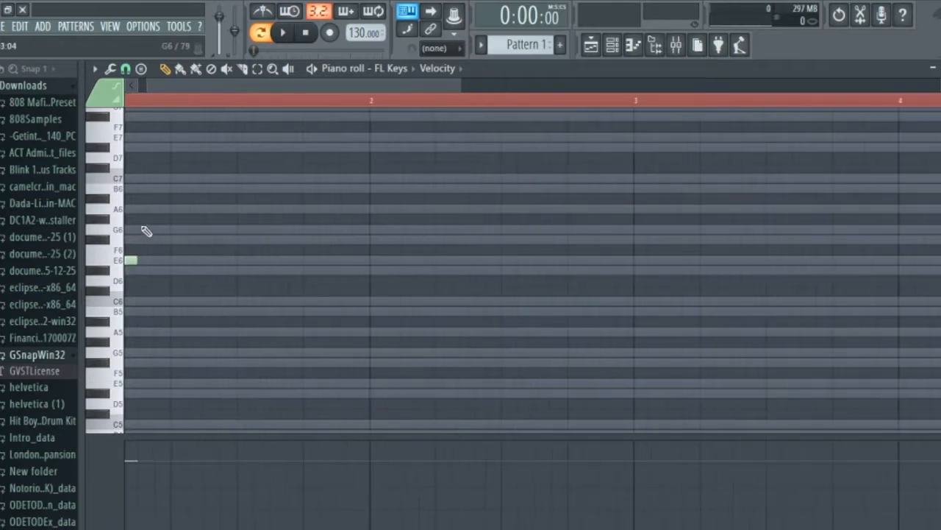
{"action": "scroll", "coordinate": [361, 199], "scroll_direction": "up", "scroll_amount": 2}
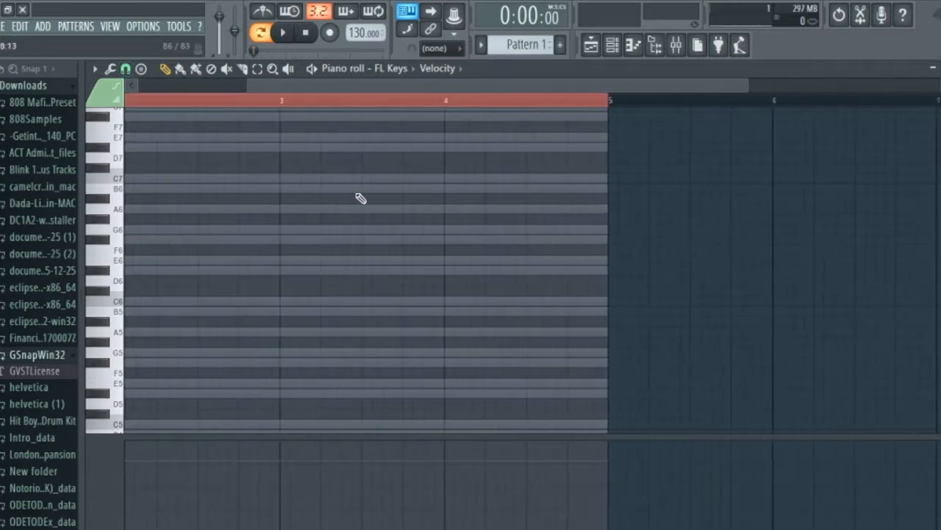
{"action": "left_click", "coordinate": [415, 100]}
{"action": "scroll", "coordinate": [345, 170], "scroll_direction": "down", "scroll_amount": 2}
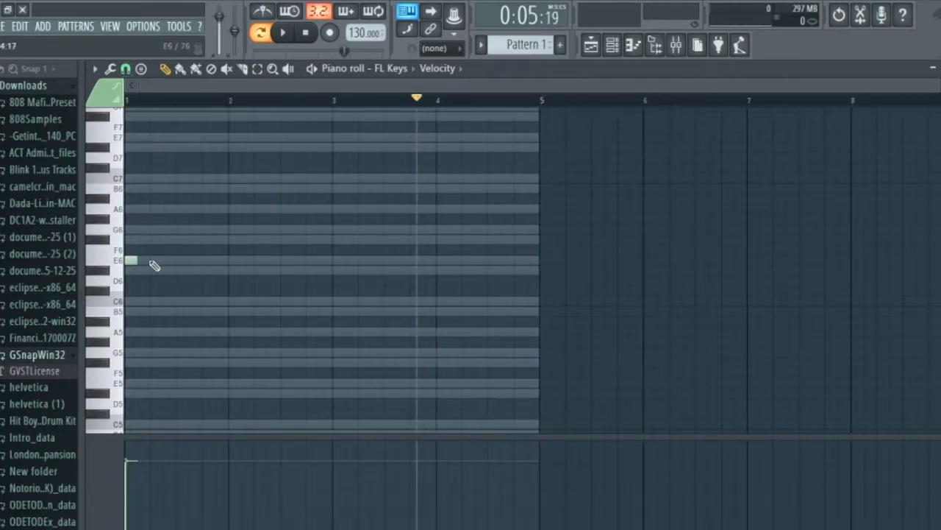
{"action": "scroll", "coordinate": [150, 262], "scroll_direction": "up", "scroll_amount": 3}
{"action": "left_click_drag", "start_coordinate": [214, 83], "coordinate": [194, 85]}
{"action": "left_click_drag", "start_coordinate": [151, 260], "coordinate": [185, 224]}
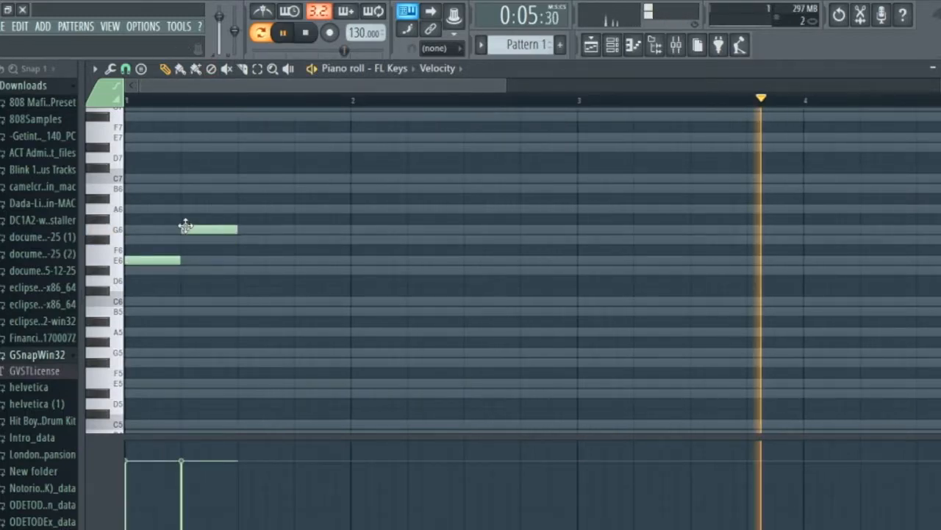
{"action": "key", "text": "space"}
Try a one-beat E6 note on beat 3 of bar 1 and play the melody.
{"action": "key", "text": "space"}
{"action": "key", "text": "space"}
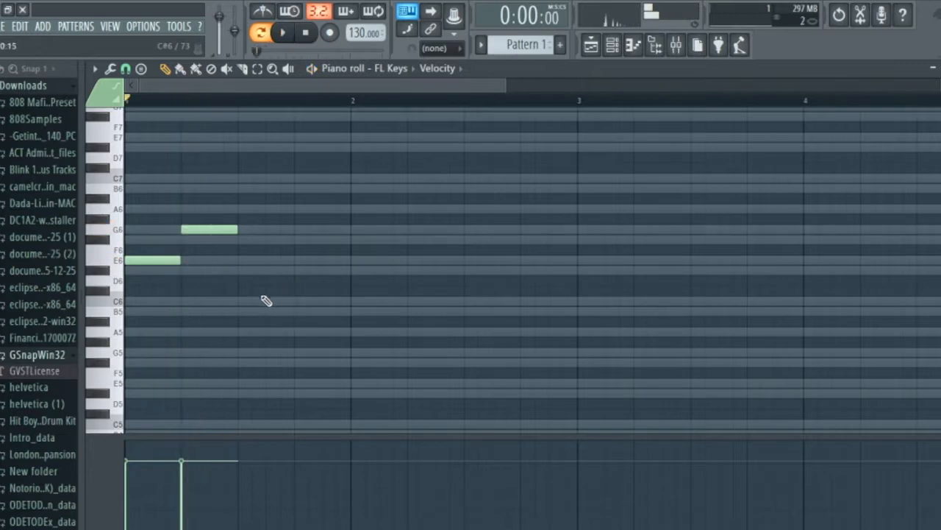
{"action": "left_click", "coordinate": [238, 260]}
{"action": "key", "text": "space"}
{"action": "key", "text": "space"}
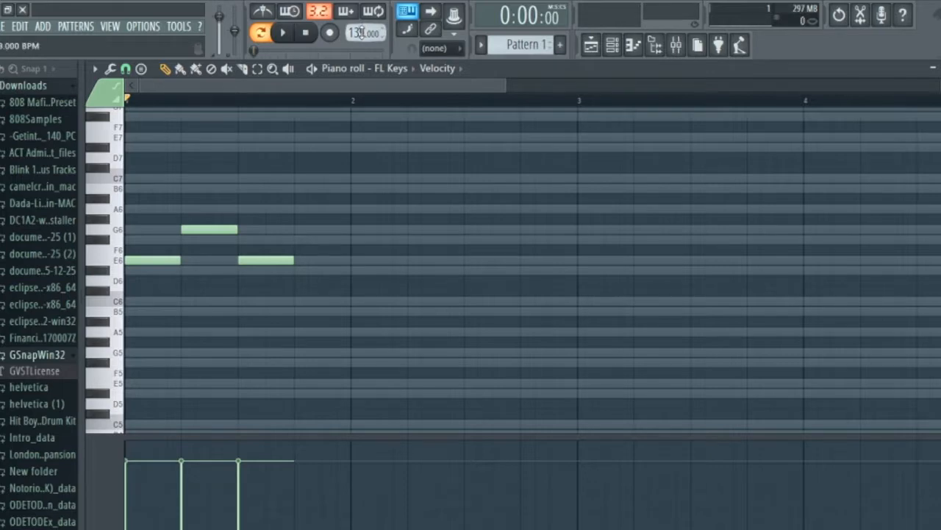
Set the project tempo to 148 BPM and play the melody at that speed.
{"action": "scroll", "coordinate": [361, 32], "scroll_direction": "up", "scroll_amount": 4}
{"action": "key", "text": "space"}
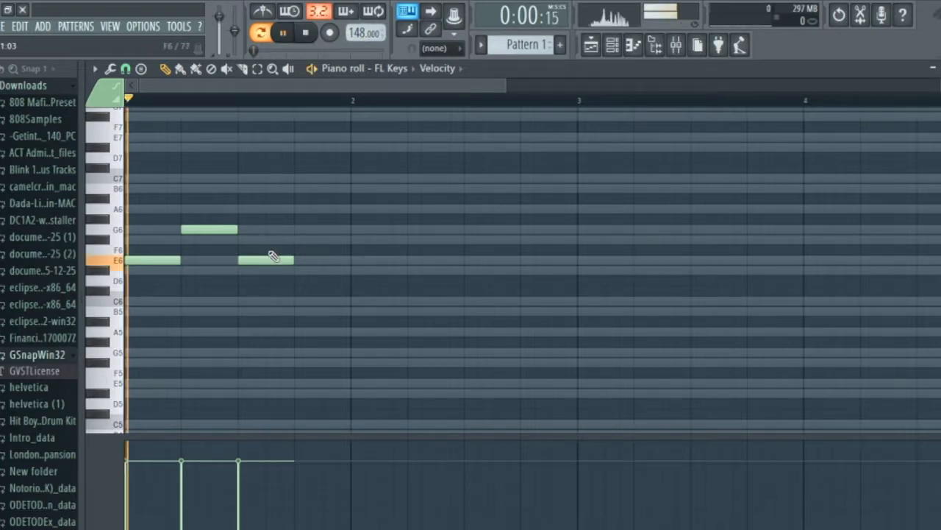
{"action": "key", "text": "space"}
Replace the E6 note on beat 3 of bar 1 with a one-beat F#6 note and play the melody.
{"action": "right_click", "coordinate": [274, 260]}
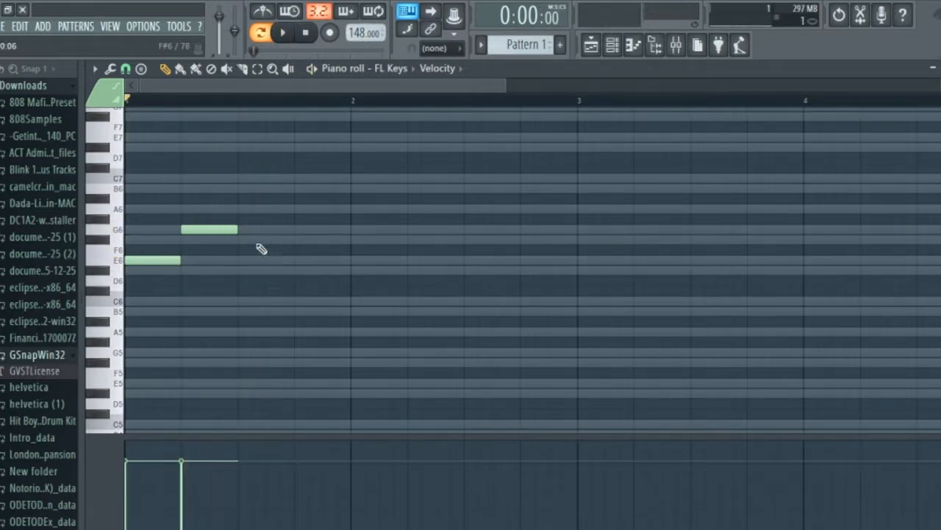
{"action": "left_click", "coordinate": [258, 244]}
{"action": "key", "text": "space"}
{"action": "scroll", "coordinate": [245, 242], "scroll_direction": "down", "scroll_amount": 4, "text": "ctrl"}
{"action": "key", "text": "space"}
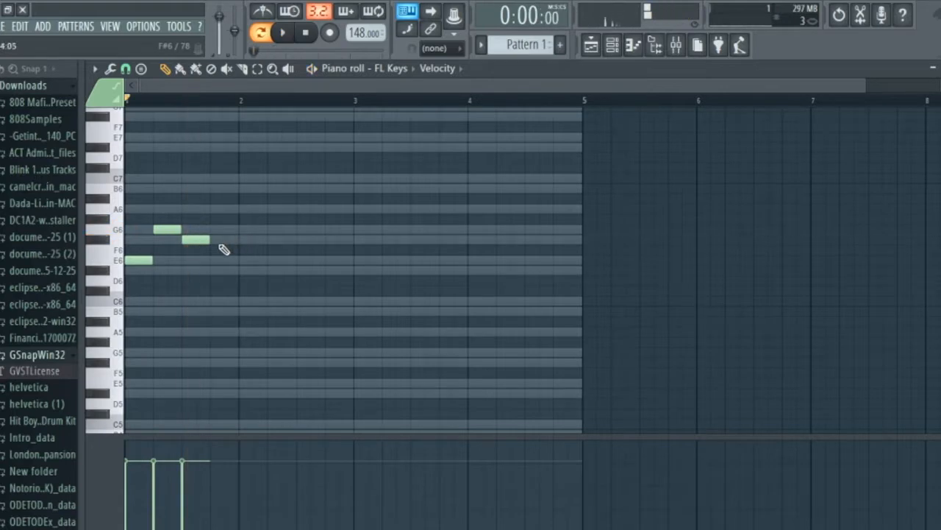
Draw four consecutive one-beat notes filling bar 2: B6, G6, F#6 and C6.
{"action": "left_click", "coordinate": [246, 190]}
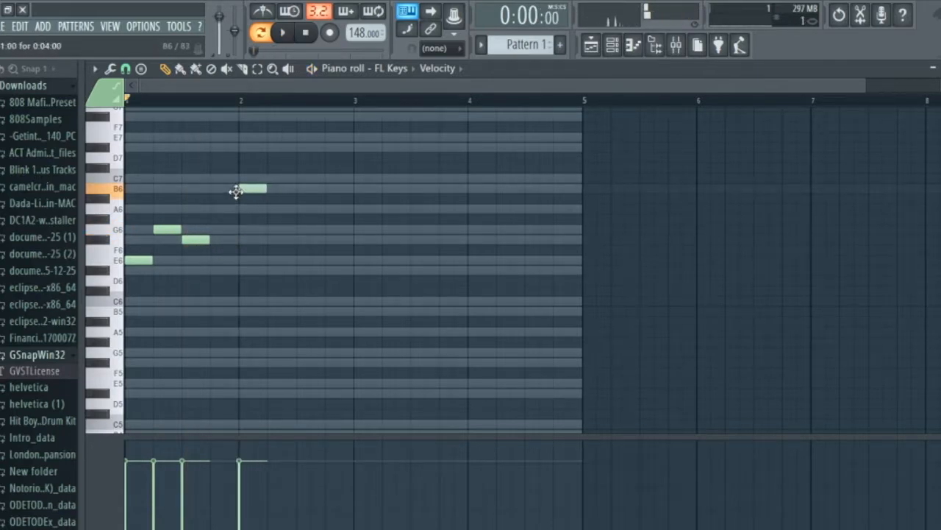
{"action": "left_click", "coordinate": [270, 235]}
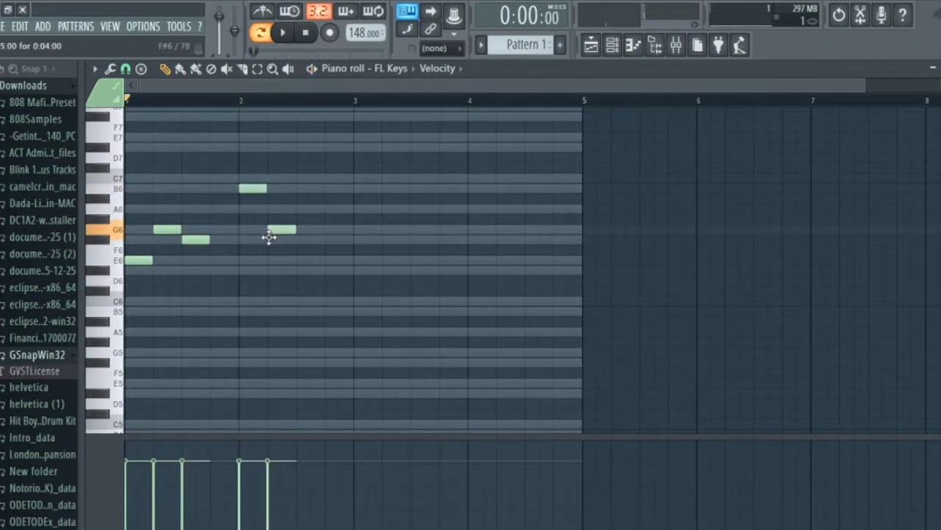
{"action": "left_click", "coordinate": [298, 240]}
{"action": "left_click", "coordinate": [327, 301]}
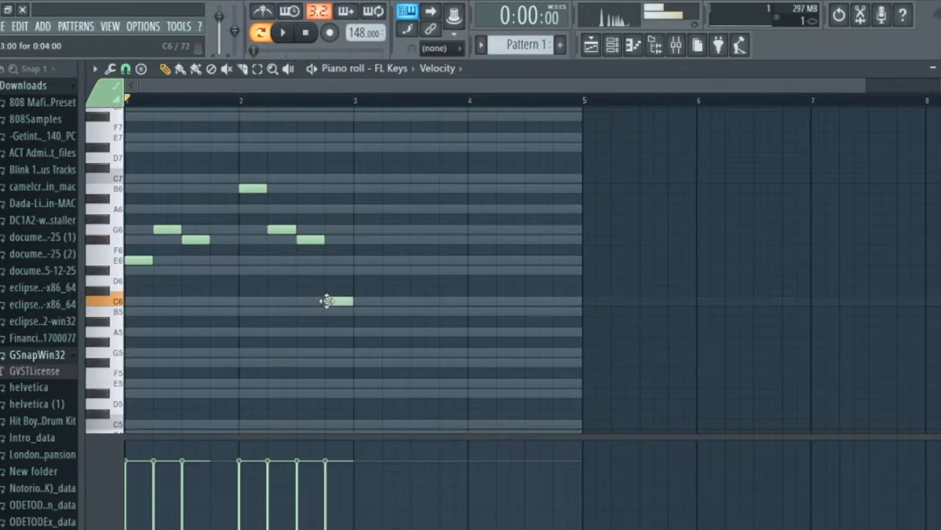
Draw three consecutive one-beat notes from the start of bar 3: G6, F#6 and E6.
{"action": "left_click", "coordinate": [358, 232]}
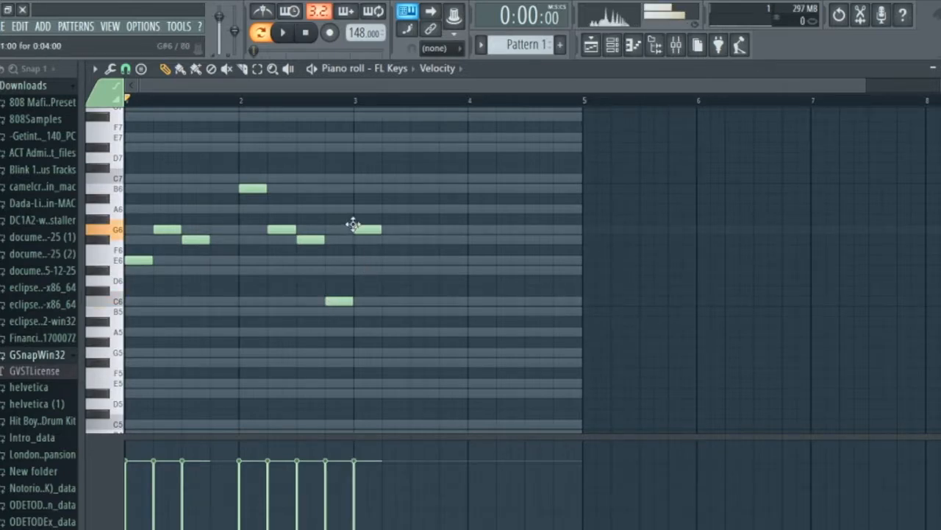
{"action": "left_click", "coordinate": [383, 240]}
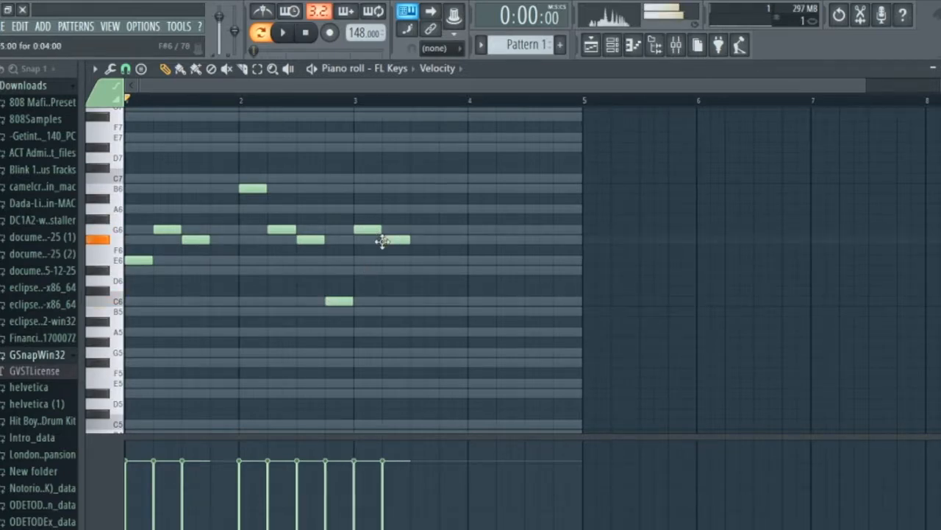
{"action": "left_click", "coordinate": [413, 261]}
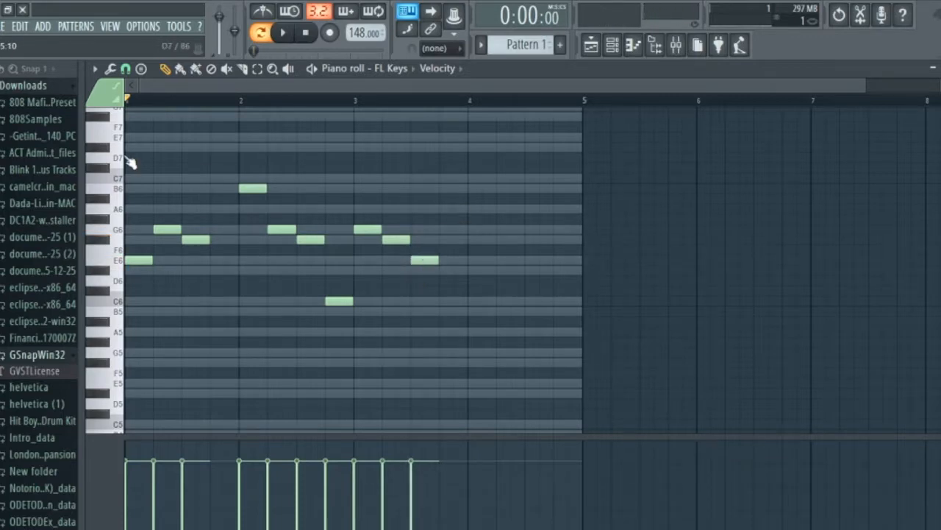
Copy the four notes of bar 2 into bar 4 and play from the start of bar 4.
{"action": "left_click_drag", "start_coordinate": [243, 163], "coordinate": [365, 379]}
{"action": "left_click_drag", "start_coordinate": [246, 173], "coordinate": [476, 219]}
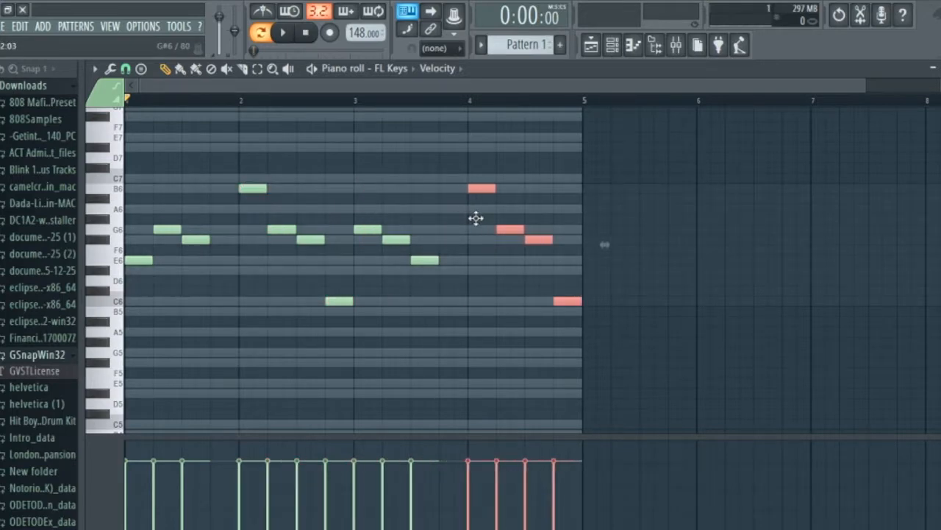
{"action": "left_click", "coordinate": [548, 198]}
{"action": "left_click", "coordinate": [471, 100]}
{"action": "key", "text": "space"}
{"action": "scroll", "coordinate": [588, 189], "scroll_direction": "down", "scroll_amount": 1}
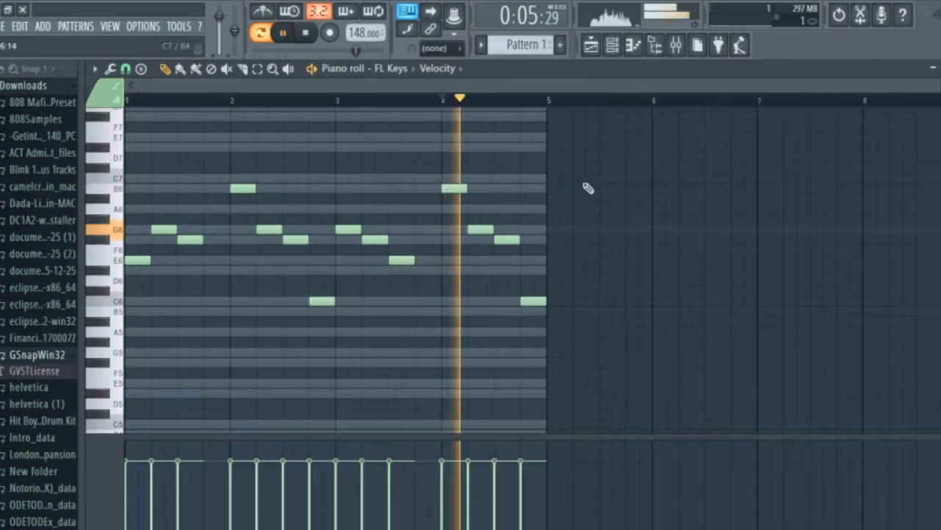
Raise the last note of bar 4 to C7 and play the ending from bar 4.
{"action": "scroll", "coordinate": [541, 268], "scroll_direction": "up", "scroll_amount": 3}
{"action": "key", "text": "space"}
{"action": "left_click", "coordinate": [520, 294]}
{"action": "left_click_drag", "start_coordinate": [520, 295], "coordinate": [518, 200]}
{"action": "left_click_drag", "start_coordinate": [519, 174], "coordinate": [520, 176]}
{"action": "key", "text": "space"}
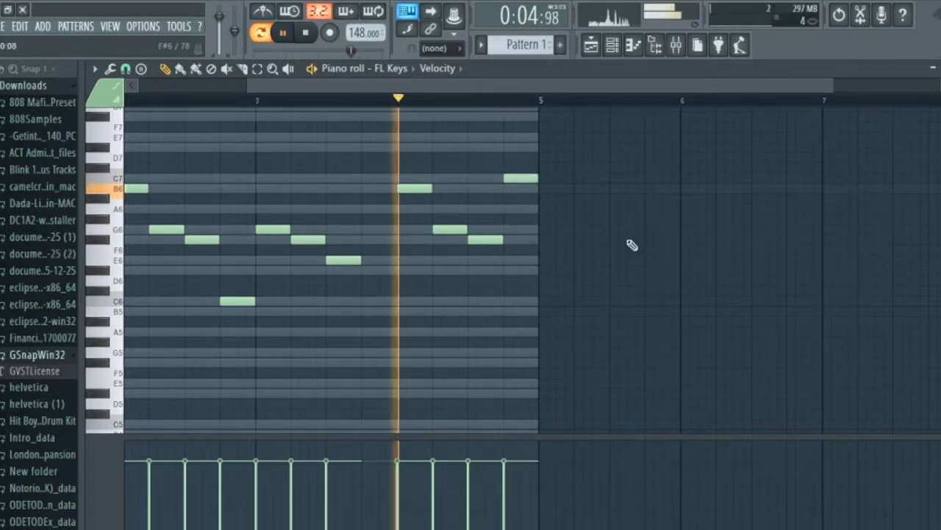
Listen to the whole four-bar melody and return the playback position to the start.
{"action": "scroll", "coordinate": [603, 242], "scroll_direction": "down", "scroll_amount": 1}
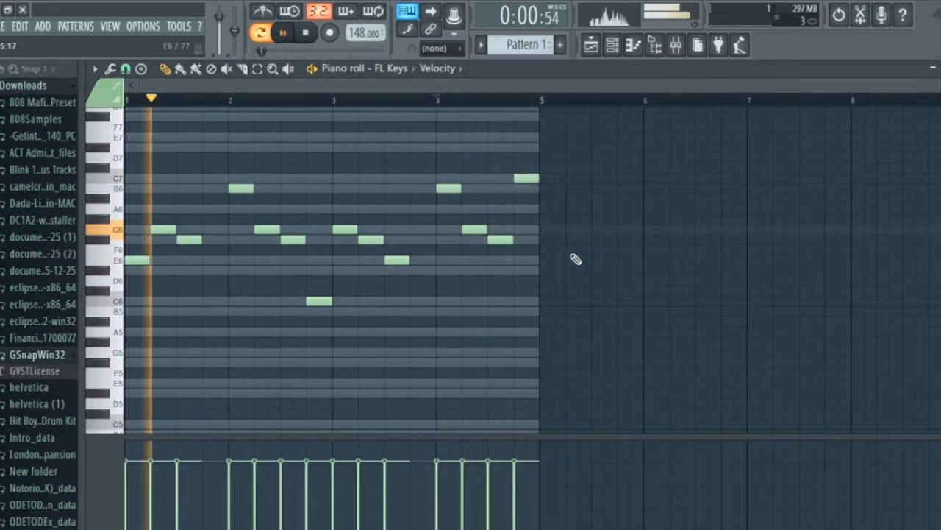
{"action": "left_click_drag", "start_coordinate": [382, 317], "coordinate": [429, 379]}
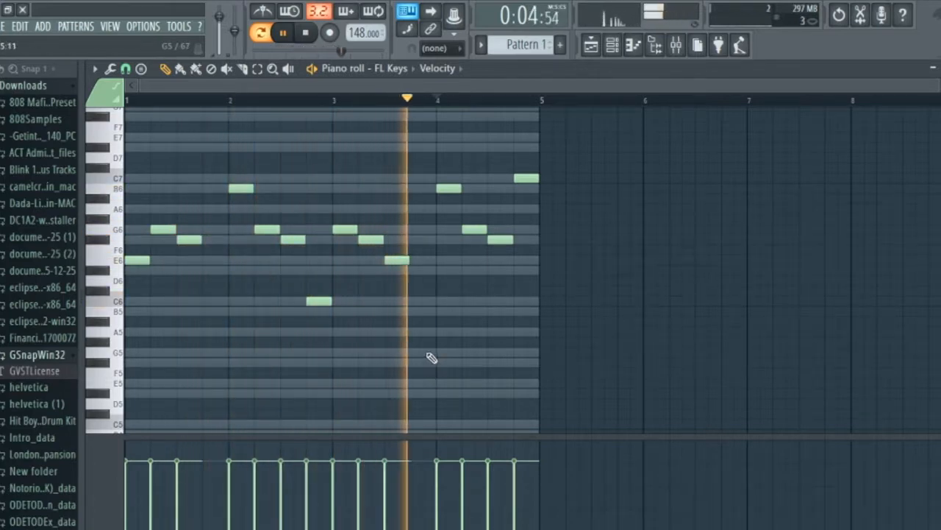
{"action": "scroll", "coordinate": [430, 357], "scroll_direction": "down", "scroll_amount": 2}
{"action": "key", "text": "space"}
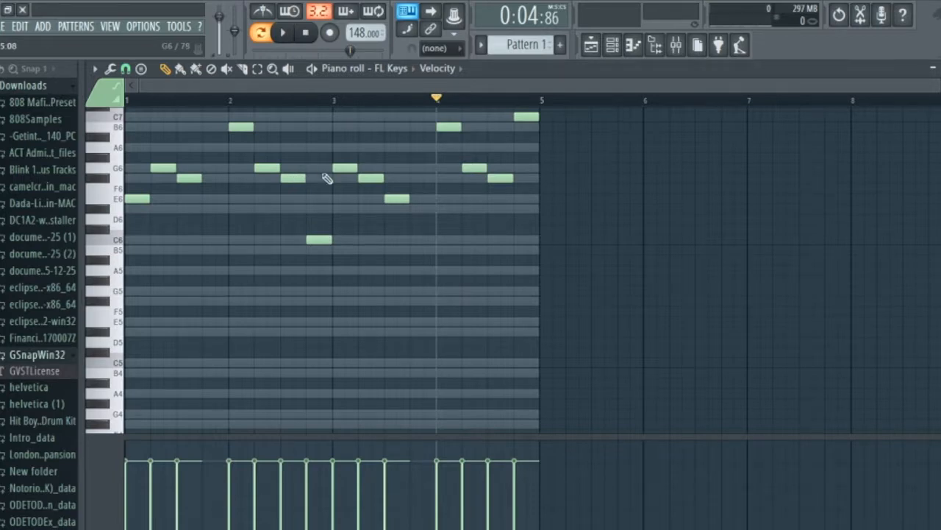
{"action": "left_click_drag", "start_coordinate": [348, 50], "coordinate": [265, 51]}
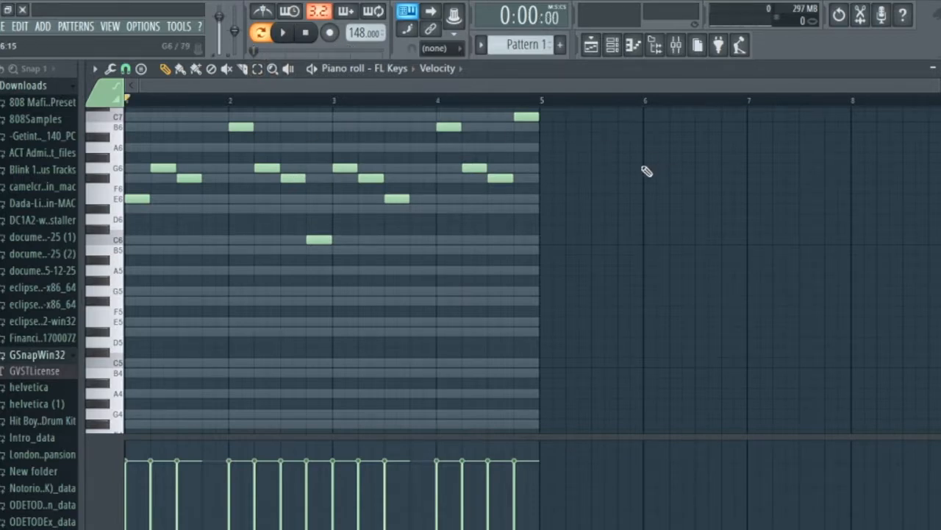
{"action": "scroll", "coordinate": [508, 216], "scroll_direction": "up", "scroll_amount": 3}
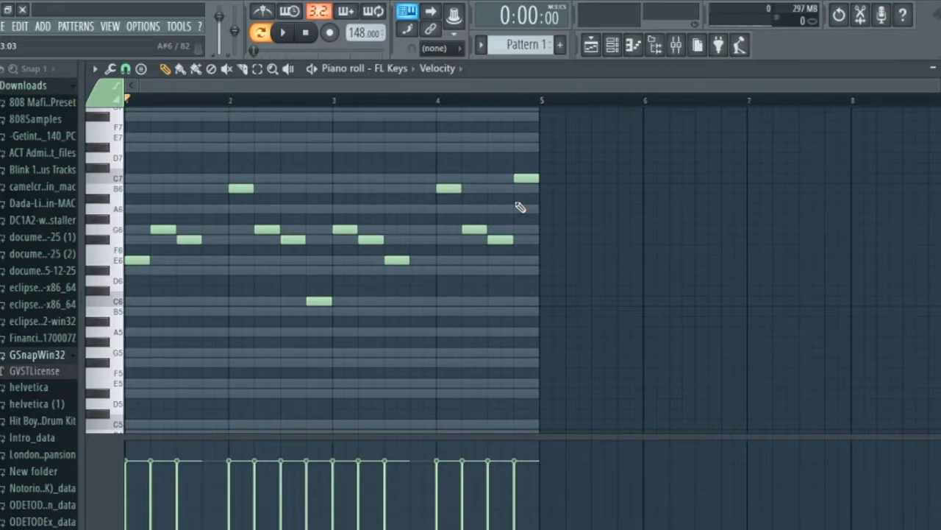
{"action": "scroll", "coordinate": [242, 235], "scroll_direction": "up", "scroll_amount": 2}
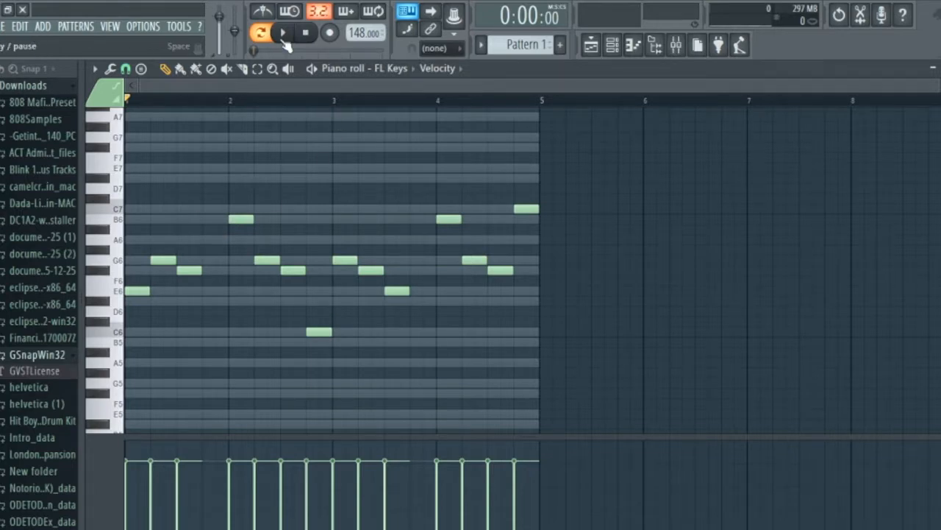
{"action": "left_click", "coordinate": [284, 38]}
{"action": "left_click", "coordinate": [311, 34]}
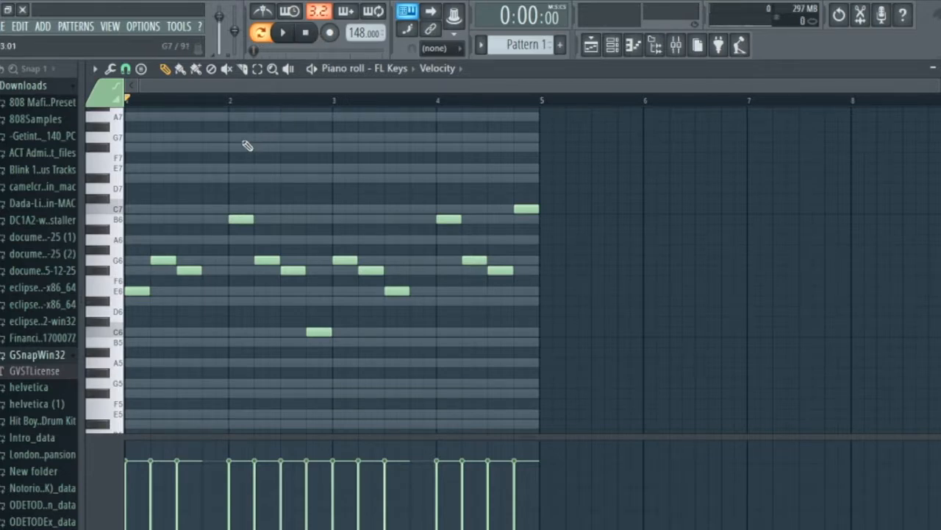
Add a one-beat E7 note half a beat after the start of bar 1 and play the melody.
{"action": "scroll", "coordinate": [147, 197], "scroll_direction": "down", "scroll_amount": 3}
{"action": "scroll", "coordinate": [141, 203], "scroll_direction": "up", "scroll_amount": 3}
{"action": "left_click_drag", "start_coordinate": [140, 178], "coordinate": [151, 163]}
{"action": "key", "text": "space"}
{"action": "key", "text": "space"}
Draw a one-beat C6 note at the end of bar 1, move it to beat 3 under the F#6 note, and play the melody.
{"action": "mouse_move", "coordinate": [189, 301]}
{"action": "left_mouse_down"}
{"action": "mouse_move", "coordinate": [202, 342]}
{"action": "mouse_move", "coordinate": [203, 330]}
{"action": "left_mouse_up"}
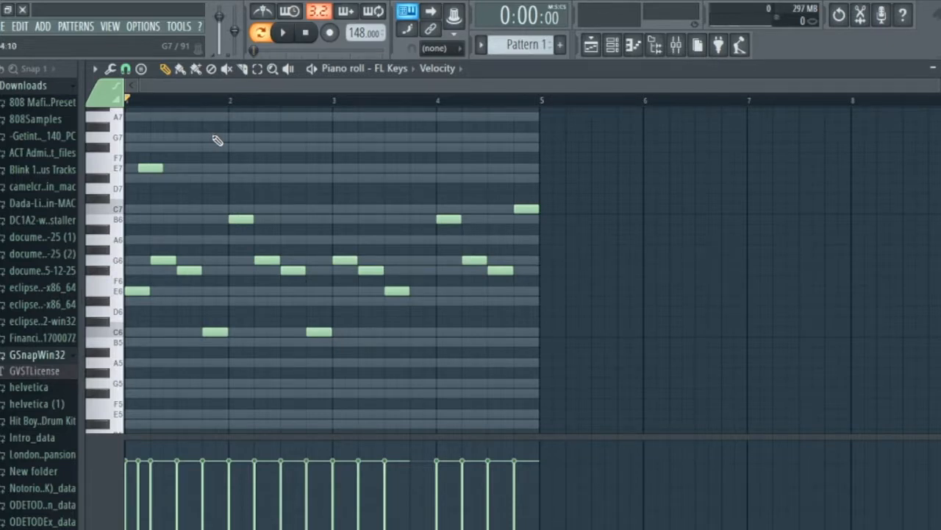
{"action": "scroll", "coordinate": [204, 145], "scroll_direction": "up", "scroll_amount": 2}
{"action": "scroll", "coordinate": [224, 332], "scroll_direction": "down", "scroll_amount": 3}
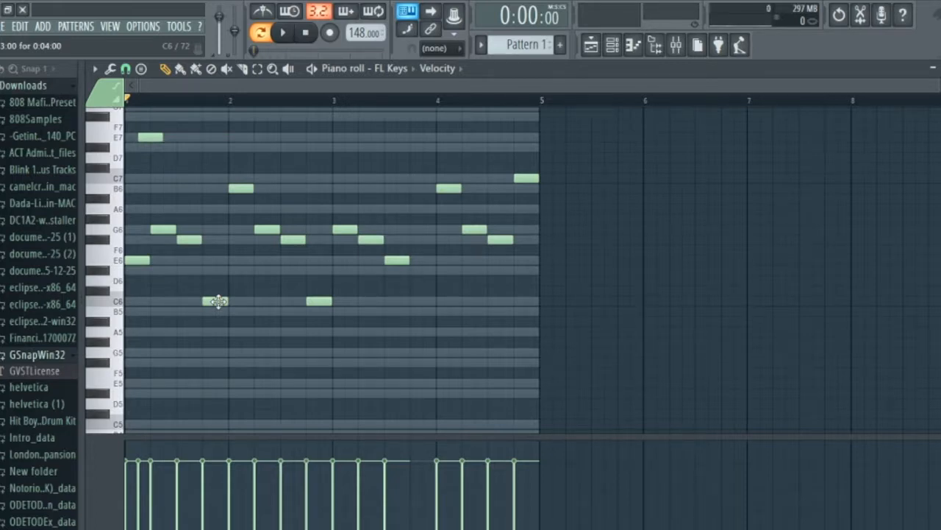
{"action": "left_click_drag", "start_coordinate": [218, 301], "coordinate": [188, 298]}
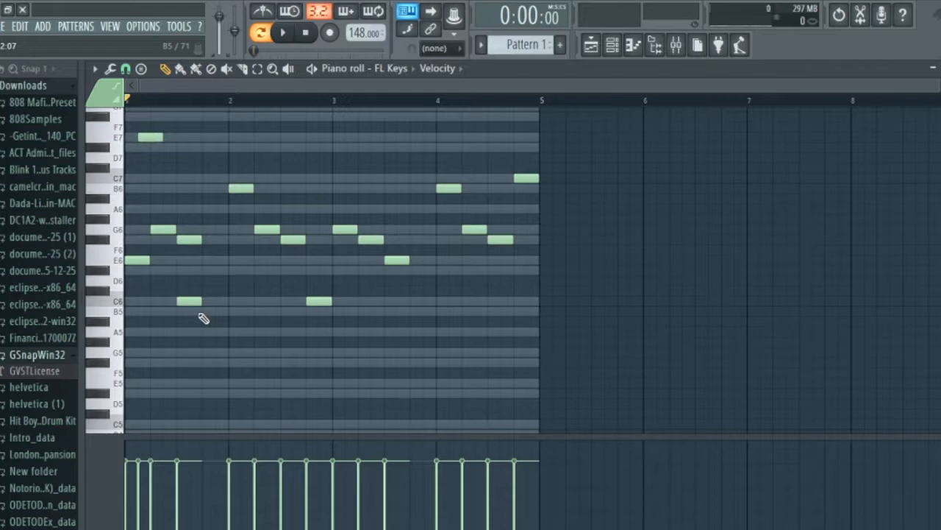
{"action": "key", "text": "space"}
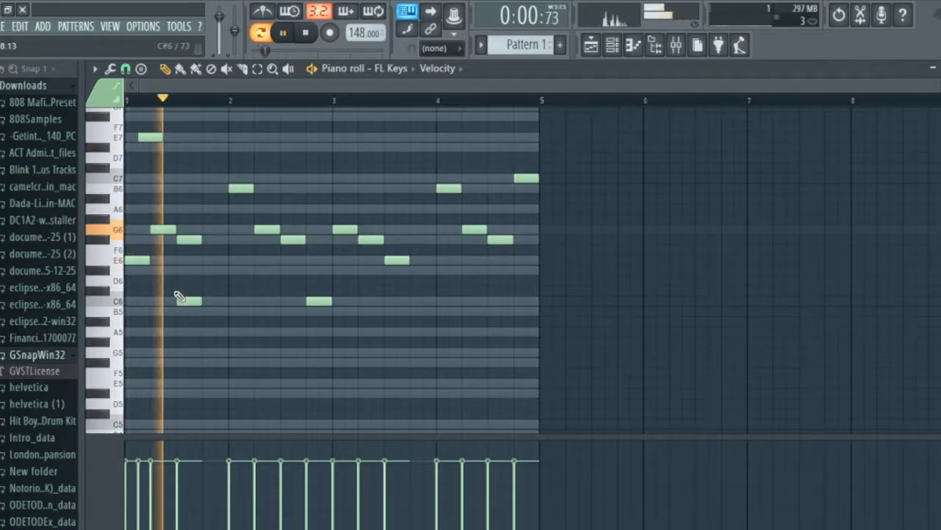
{"action": "scroll", "coordinate": [186, 294], "scroll_direction": "up", "scroll_amount": 3}
{"action": "key", "text": "space"}
{"action": "mouse_move", "coordinate": [247, 232]}
{"action": "left_mouse_down"}
{"action": "mouse_move", "coordinate": [213, 187]}
{"action": "mouse_move", "coordinate": [259, 231]}
{"action": "left_mouse_up"}
{"action": "key", "text": "space"}
{"action": "key", "text": "space"}
{"action": "key", "text": "space"}
{"action": "right_click", "coordinate": [264, 232]}
{"action": "scroll", "coordinate": [266, 246], "scroll_direction": "down", "scroll_amount": 3}
Try a one-beat F#5 note halfway through beat 3 of bar 1, play it, and delete it again.
{"action": "key", "text": "space"}
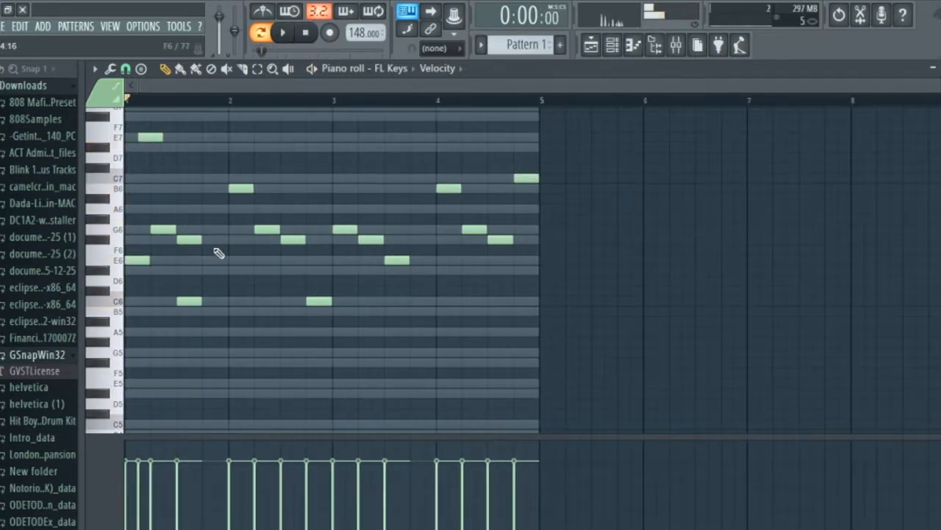
{"action": "left_click", "coordinate": [194, 278]}
{"action": "left_click_drag", "start_coordinate": [191, 284], "coordinate": [195, 359]}
{"action": "key", "text": "space"}
{"action": "scroll", "coordinate": [202, 345], "scroll_direction": "up", "scroll_amount": 2}
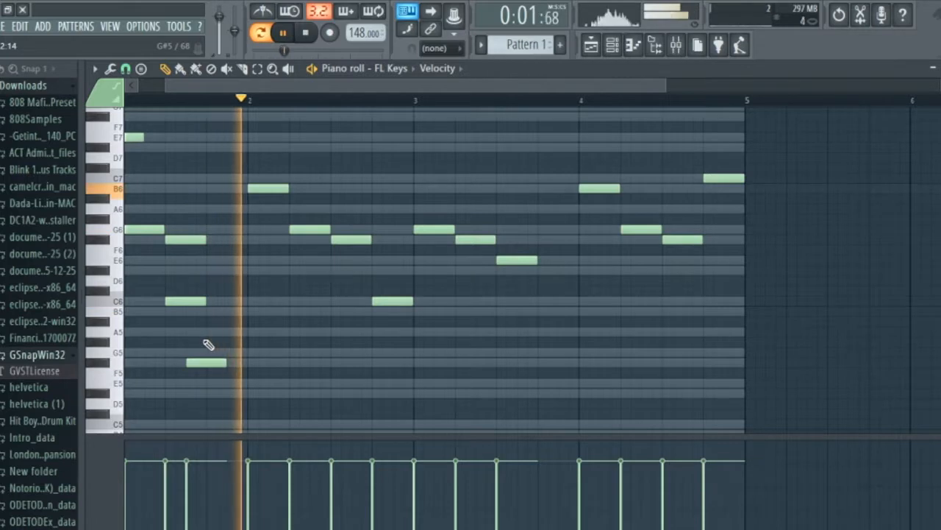
{"action": "right_click", "coordinate": [213, 364]}
{"action": "scroll", "coordinate": [207, 312], "scroll_direction": "down", "scroll_amount": 2}
{"action": "scroll", "coordinate": [223, 305], "scroll_direction": "up", "scroll_amount": 3}
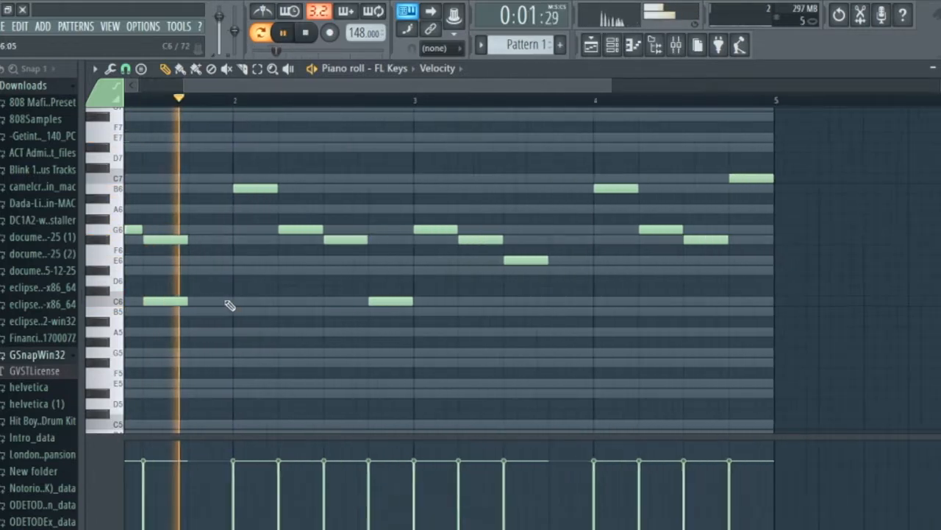
{"action": "key", "text": "space"}
Draw a one-beat E7 note on beat 4 of bar 1, lower it to C7, and play the melody.
{"action": "left_click", "coordinate": [198, 137]}
{"action": "mouse_move", "coordinate": [198, 137]}
{"action": "left_mouse_down"}
{"action": "mouse_move", "coordinate": [181, 155]}
{"action": "mouse_move", "coordinate": [186, 135]}
{"action": "left_mouse_up"}
{"action": "scroll", "coordinate": [188, 136], "scroll_direction": "down", "scroll_amount": 2}
{"action": "key", "text": "space"}
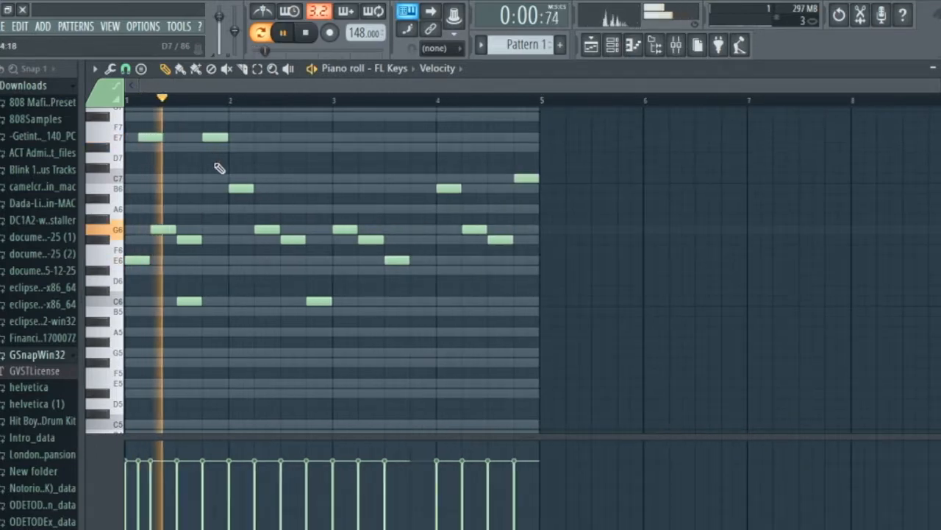
{"action": "key", "text": "space"}
{"action": "left_click_drag", "start_coordinate": [217, 140], "coordinate": [214, 181]}
{"action": "key", "text": "space"}
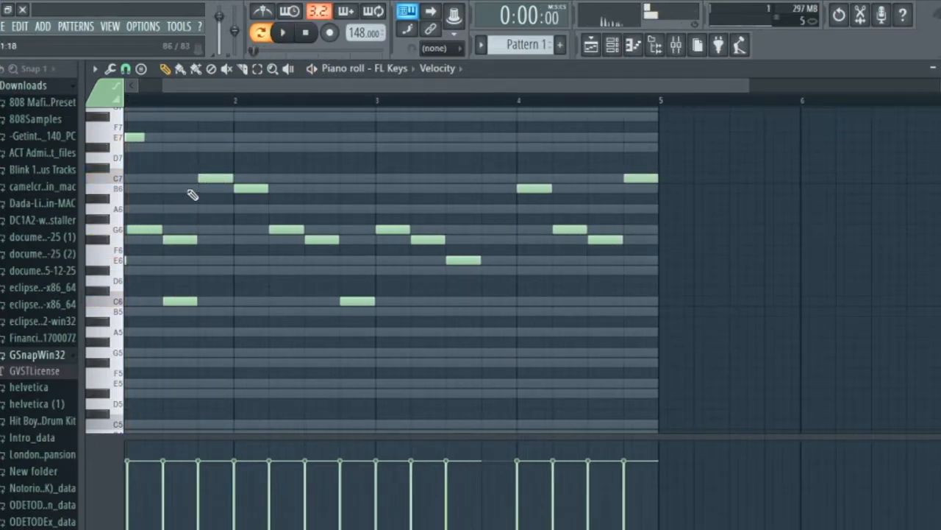
Add a one-beat B6 note starting half a beat before the C7 note in bar 1 and play the melody.
{"action": "left_click", "coordinate": [195, 189]}
{"action": "scroll", "coordinate": [205, 210], "scroll_direction": "down", "scroll_amount": 1}
{"action": "key", "text": "space"}
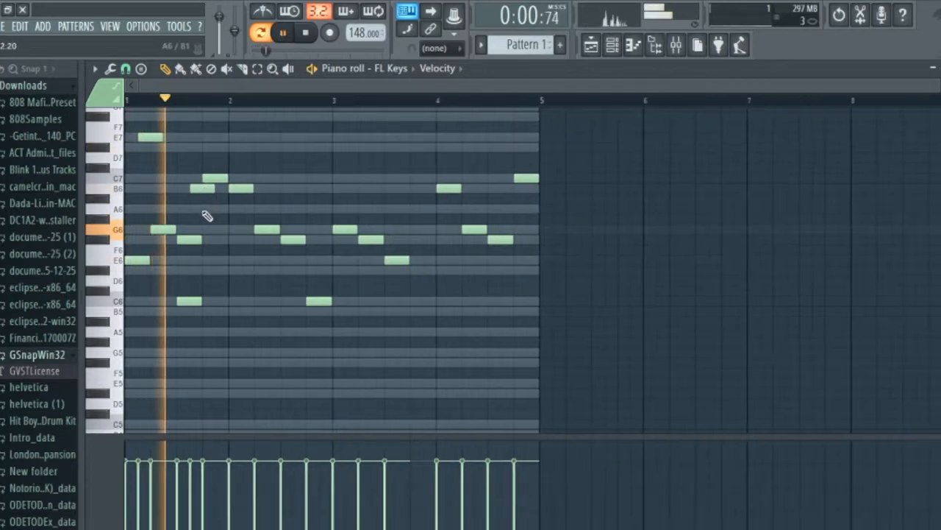
{"action": "key", "text": "space"}
Add a one-beat E6 note on beat 2 of bar 2 below the G6 note and play the melody.
{"action": "scroll", "coordinate": [257, 222], "scroll_direction": "up", "scroll_amount": 2}
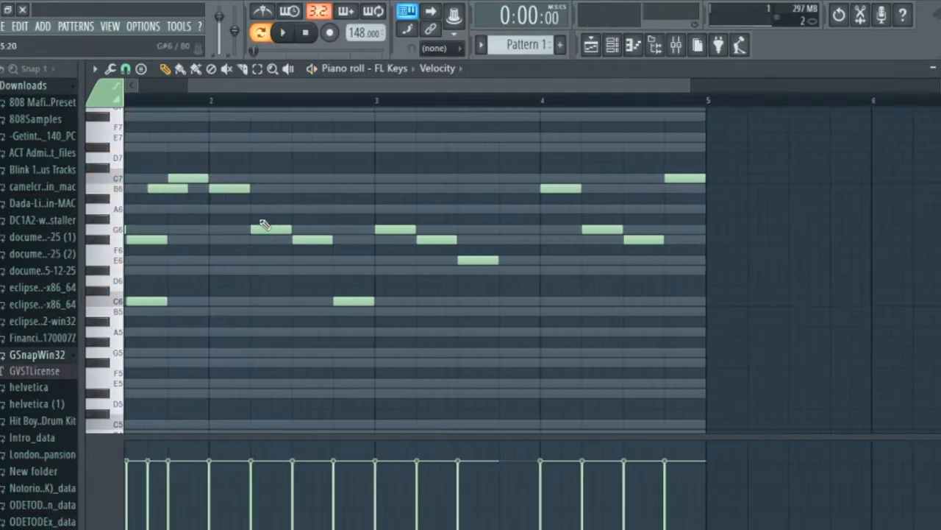
{"action": "left_click", "coordinate": [252, 263]}
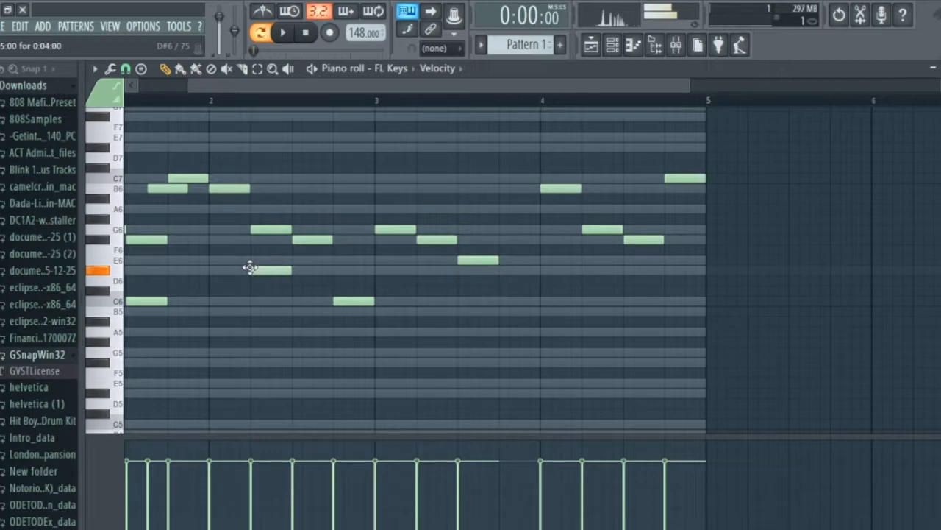
{"action": "scroll", "coordinate": [250, 254], "scroll_direction": "down", "scroll_amount": 2}
{"action": "key", "text": "space"}
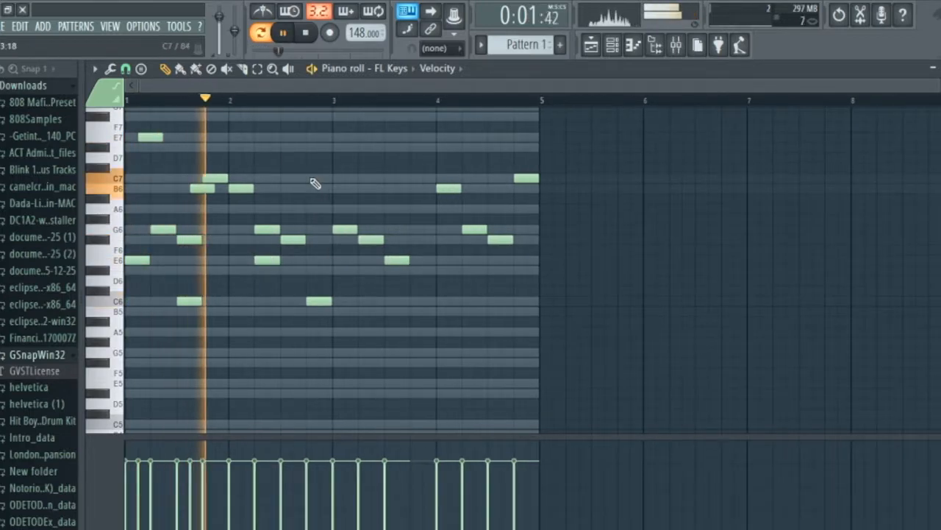
{"action": "key", "text": "space"}
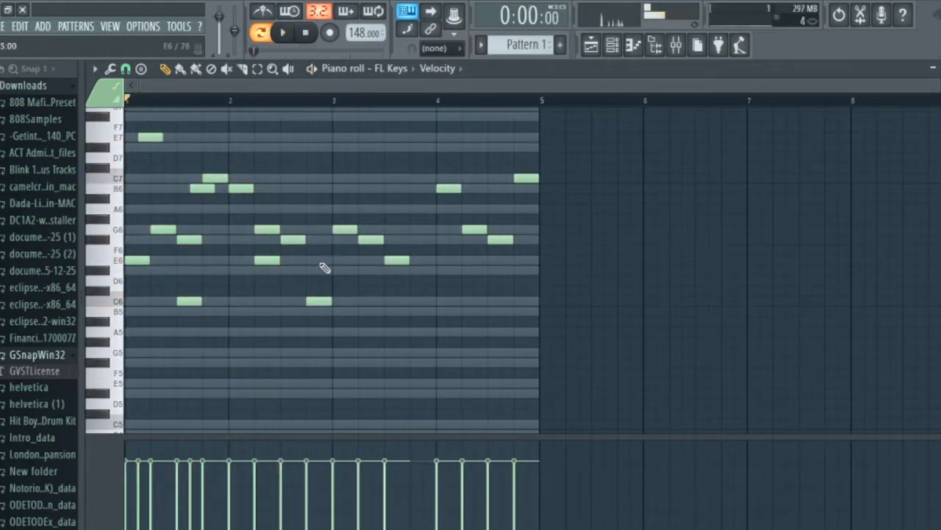
Add a one-beat E6 note starting halfway through beat 4 of bar 2 and play the melody.
{"action": "left_click", "coordinate": [318, 260]}
{"action": "key", "text": "space"}
{"action": "key", "text": "space"}
{"action": "left_click_drag", "start_coordinate": [329, 262], "coordinate": [332, 263]}
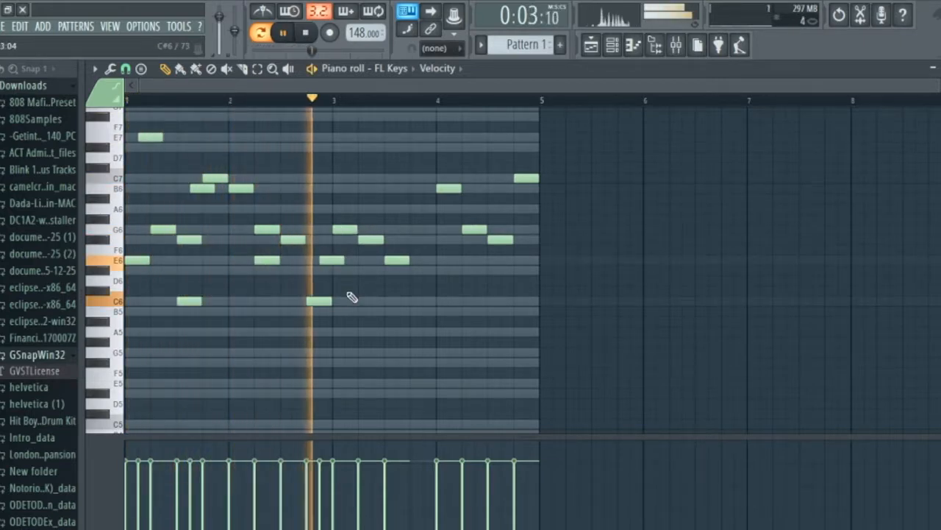
{"action": "key", "text": "space"}
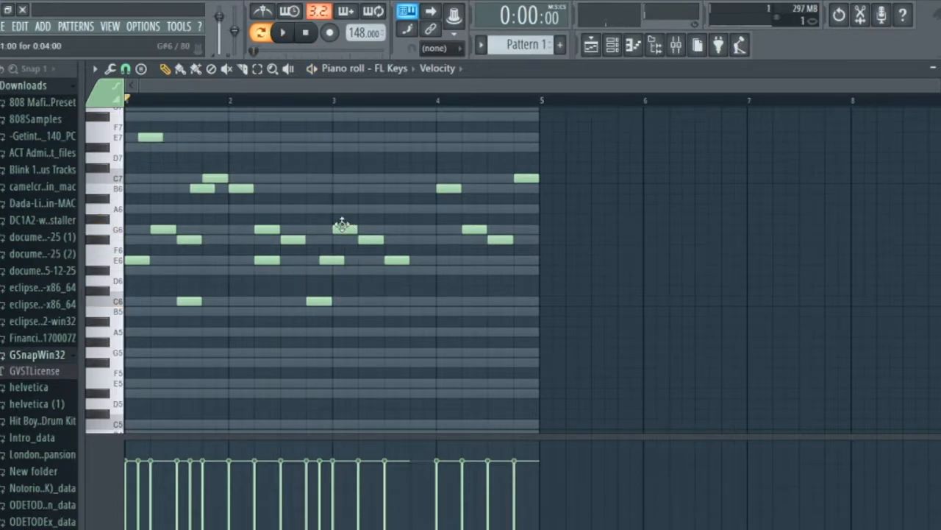
Add a one-beat E6 note at the start of bar 3 below the G6 note and play the melody.
{"action": "left_click", "coordinate": [348, 270]}
{"action": "left_click_drag", "start_coordinate": [330, 265], "coordinate": [332, 254]}
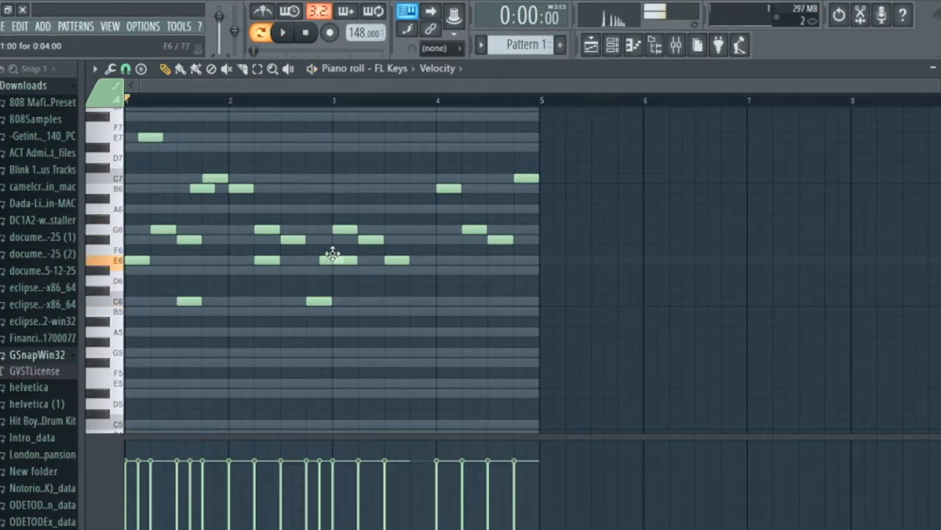
{"action": "key", "text": "space"}
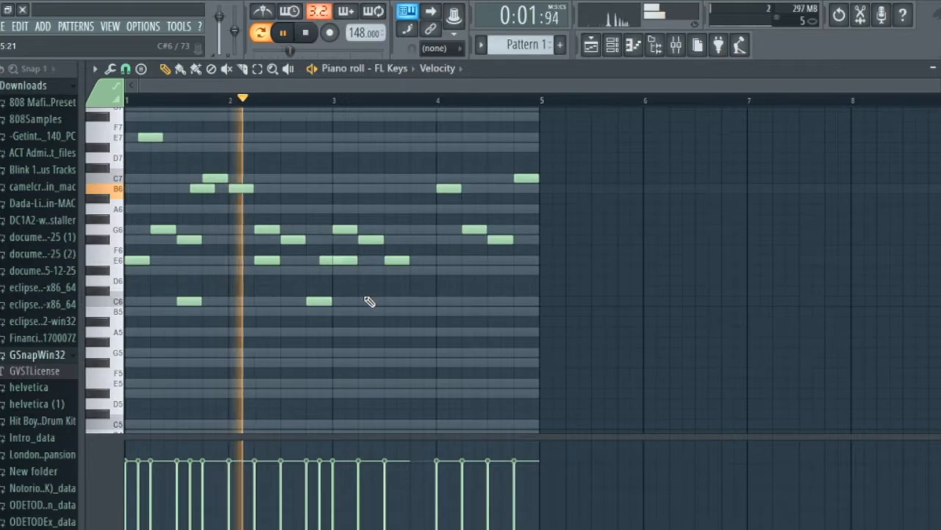
{"action": "key", "text": "space"}
Add a one-beat B6 note starting half a beat into bar 3 and play the melody.
{"action": "left_click", "coordinate": [347, 188]}
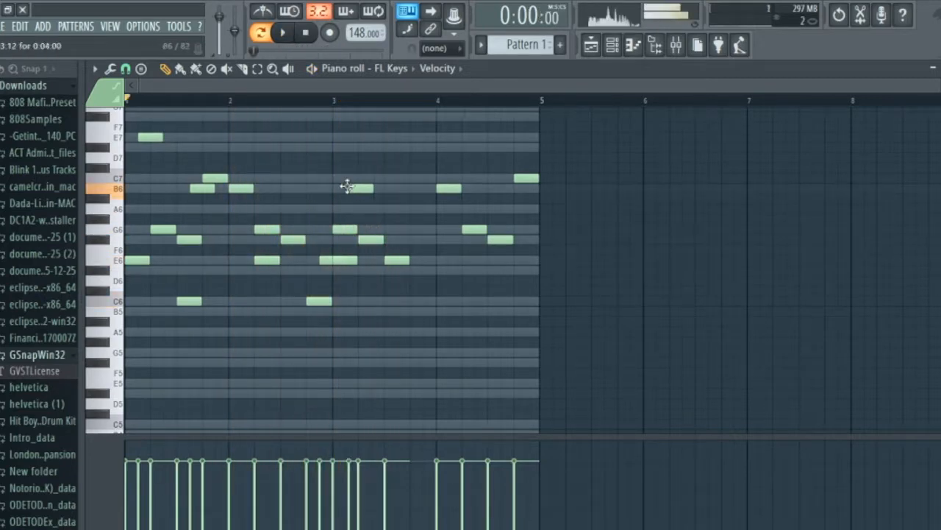
{"action": "key", "text": "space"}
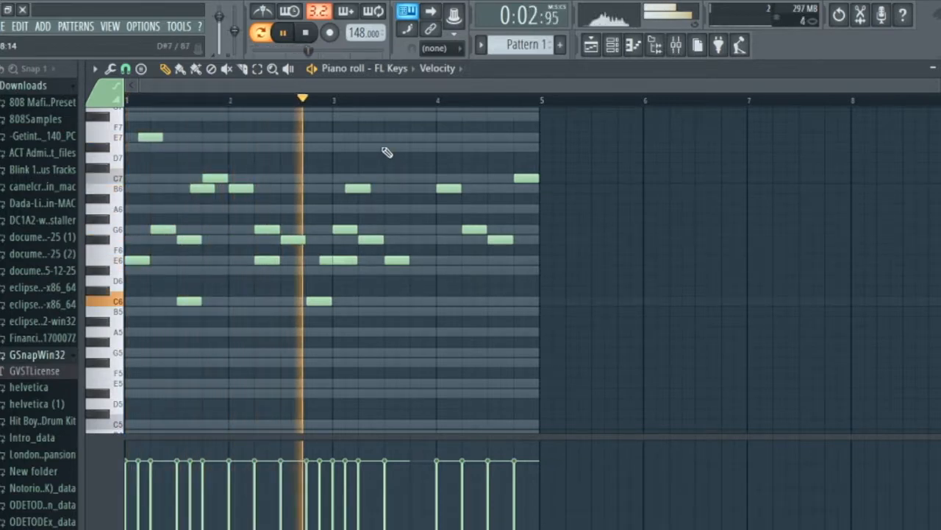
{"action": "key", "text": "space"}
Add one-beat notes E6 on beat 4 of bar 3, G6 half a beat after it and C6 at the start of bar 4, and play.
{"action": "left_click", "coordinate": [420, 261]}
{"action": "left_click", "coordinate": [425, 229]}
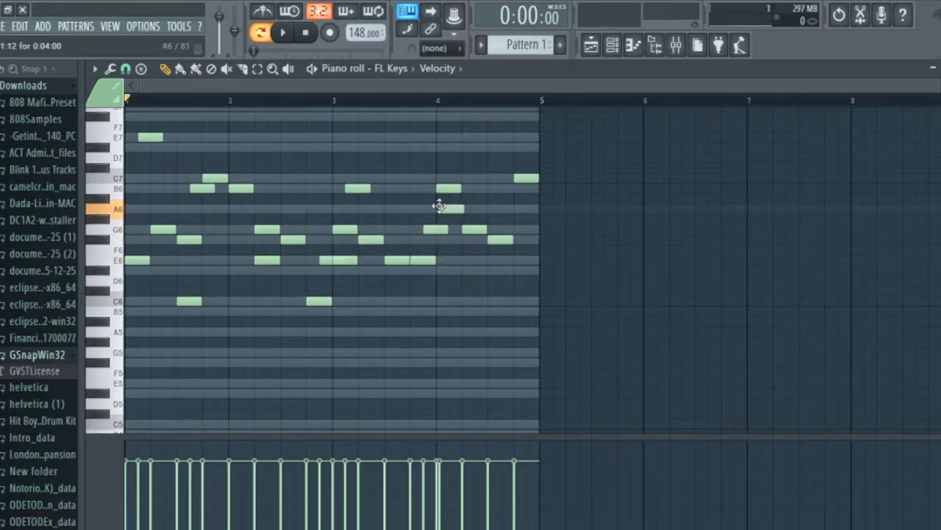
{"action": "left_click", "coordinate": [436, 261]}
{"action": "mouse_move", "coordinate": [435, 260]}
{"action": "left_mouse_down"}
{"action": "mouse_move", "coordinate": [438, 310]}
{"action": "mouse_move", "coordinate": [436, 300]}
{"action": "left_mouse_up"}
{"action": "key", "text": "space"}
{"action": "left_click_drag", "start_coordinate": [714, 185], "coordinate": [736, 262]}
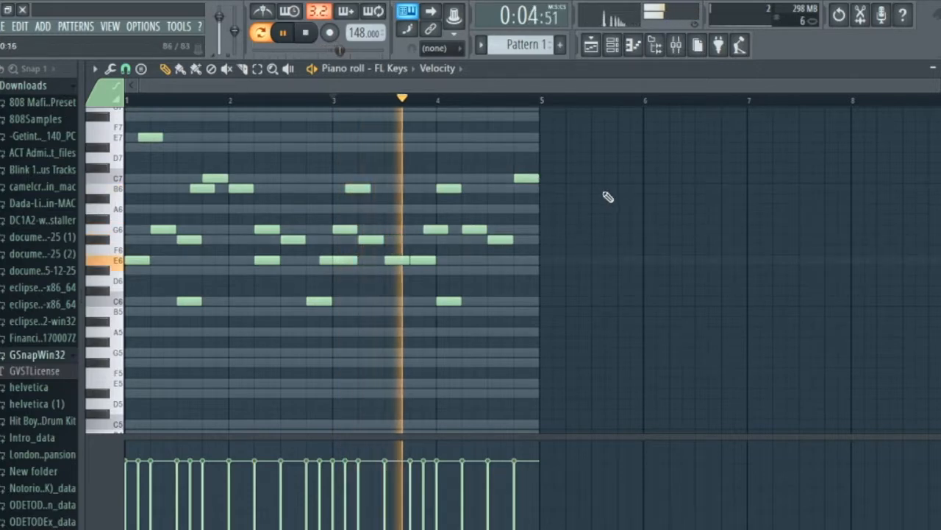
{"action": "key", "text": "space"}
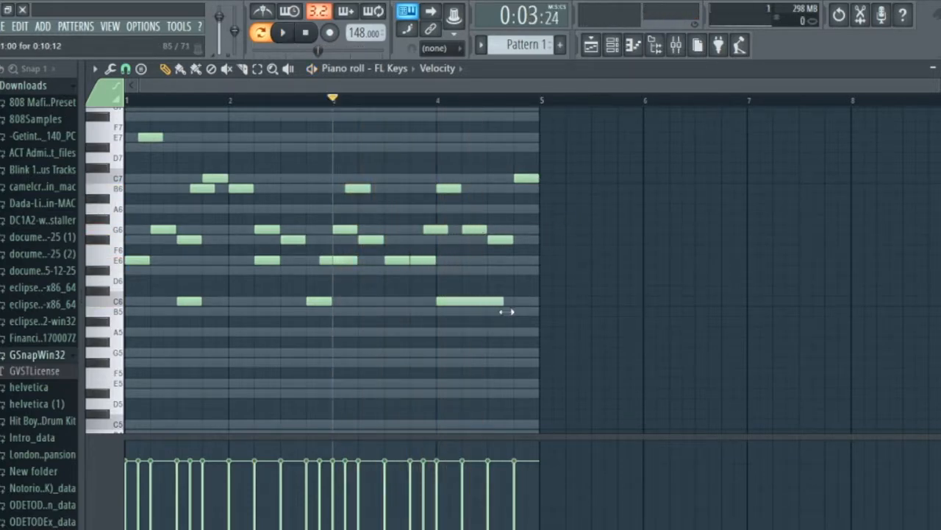
Lengthen the bar 4 C6 note to two beats, follow it with a two-beat B5 note ending with the bar, and play the melody.
{"action": "left_click", "coordinate": [508, 312]}
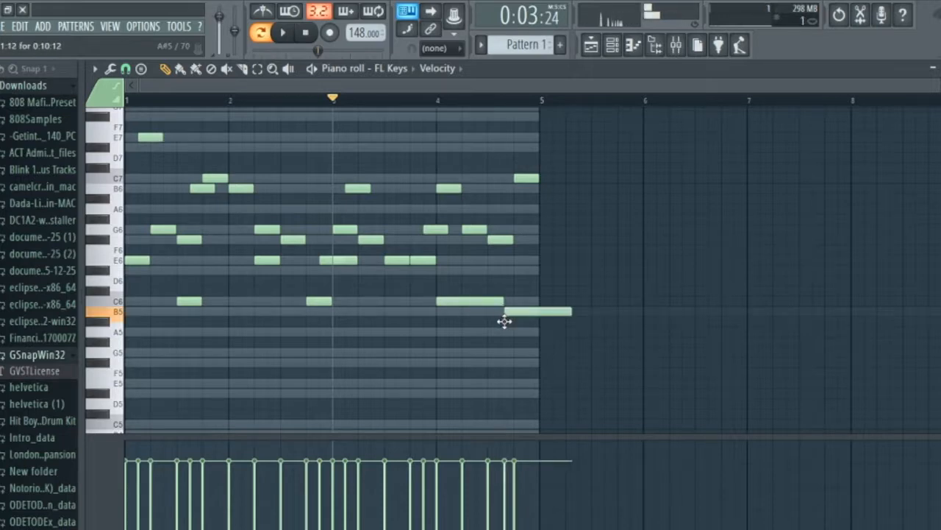
{"action": "key", "text": "space"}
{"action": "left_click_drag", "start_coordinate": [579, 312], "coordinate": [545, 313]}
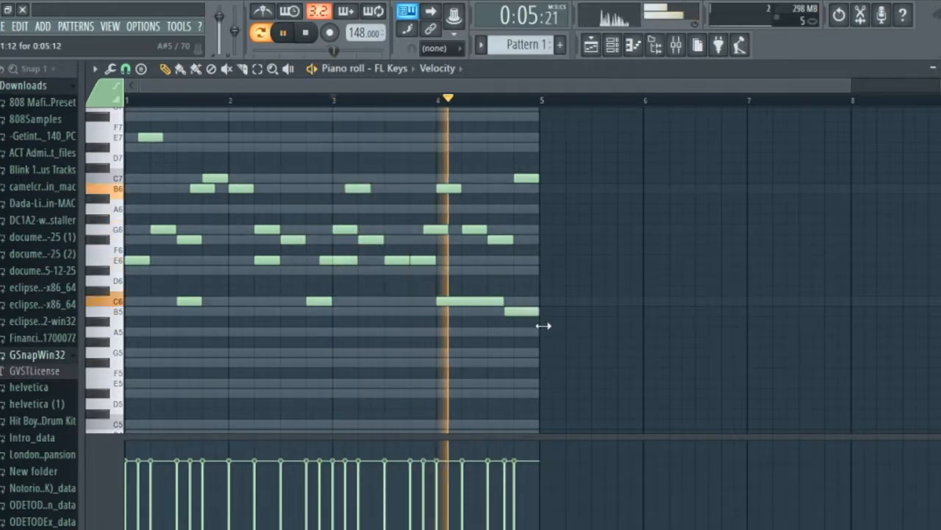
{"action": "left_click_drag", "start_coordinate": [506, 301], "coordinate": [540, 312]}
{"action": "key", "text": "space"}
{"action": "key", "text": "space"}
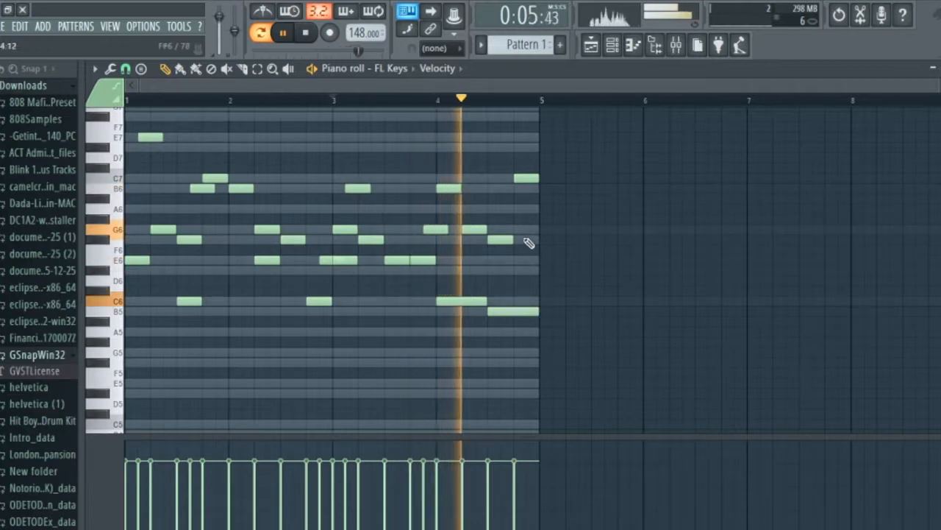
{"action": "key", "text": "space"}
Add half-beat notes in bar 4, B6 halfway through beat 3 and F#6 halfway through beat 4, and play the melody.
{"action": "left_click_drag", "start_coordinate": [509, 215], "coordinate": [528, 249]}
{"action": "key", "text": "space"}
{"action": "key", "text": "space"}
{"action": "left_click", "coordinate": [530, 191]}
{"action": "key", "text": "space"}
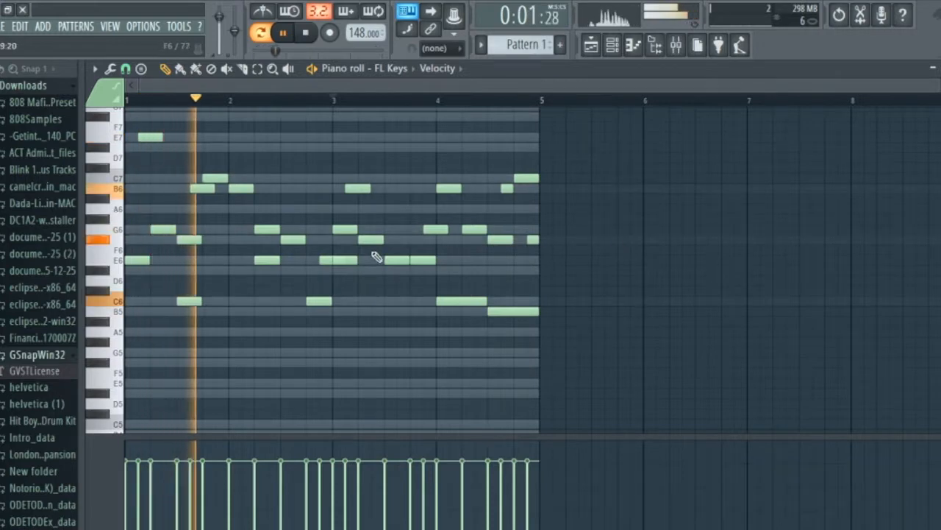
{"action": "key", "text": "space"}
Add a two-beat F#5 note at the start of bar 1 and play the melody.
{"action": "left_click_drag", "start_coordinate": [131, 293], "coordinate": [175, 375]}
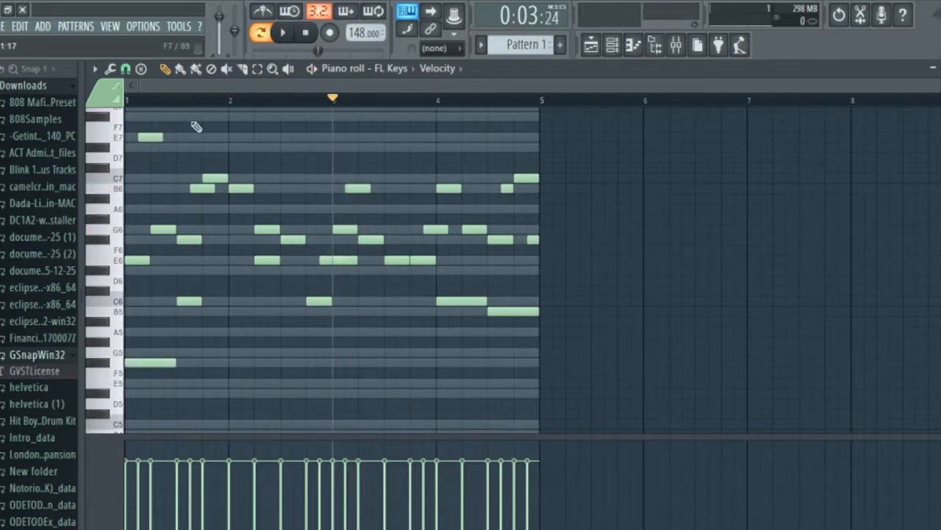
{"action": "key", "text": "space"}
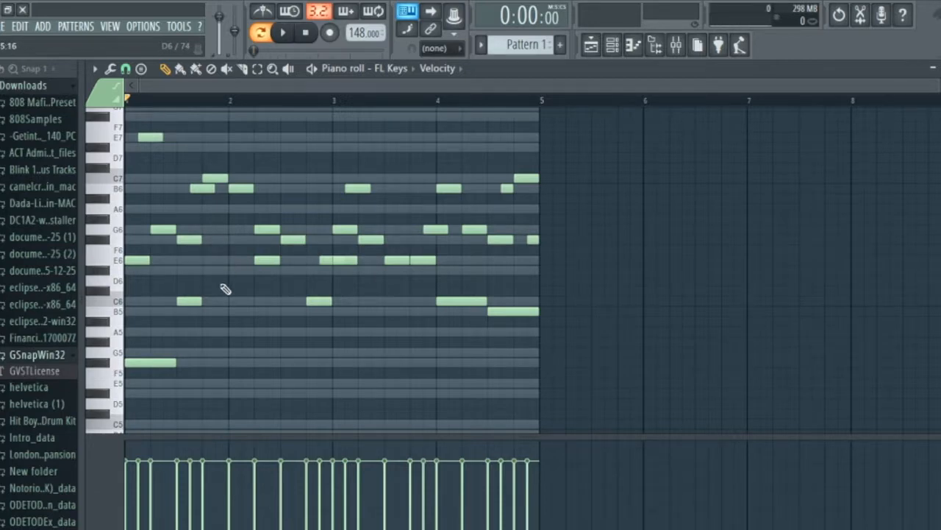
{"action": "key", "text": "space"}
Raise the low two-beat note at the start of bar 1 to G5 and play the melody.
{"action": "key", "text": "space"}
{"action": "left_click_drag", "start_coordinate": [143, 361], "coordinate": [146, 345]}
{"action": "key", "text": "space"}
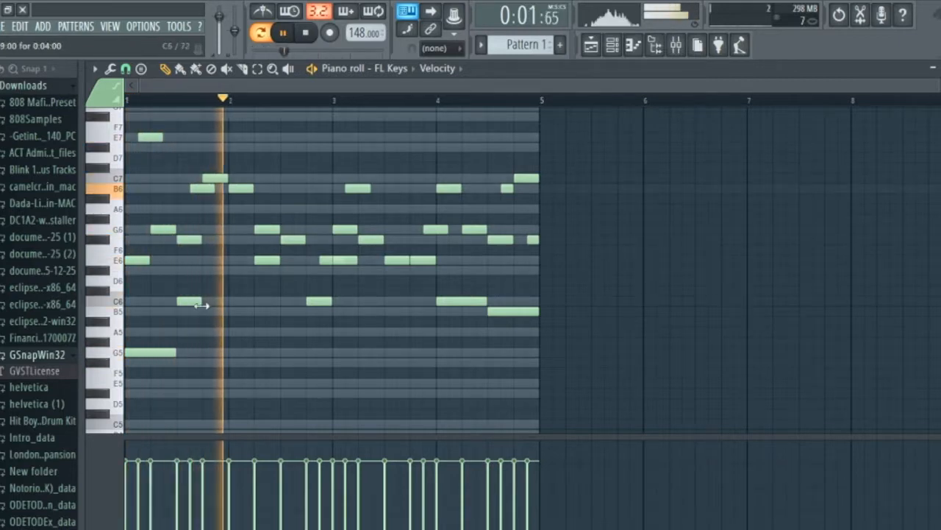
{"action": "key", "text": "space"}
Move the bar 1 C6 note half a beat later, lengthen it to three and a half beats, and play the melody.
{"action": "left_click_drag", "start_coordinate": [191, 301], "coordinate": [204, 301]}
{"action": "key", "text": "space"}
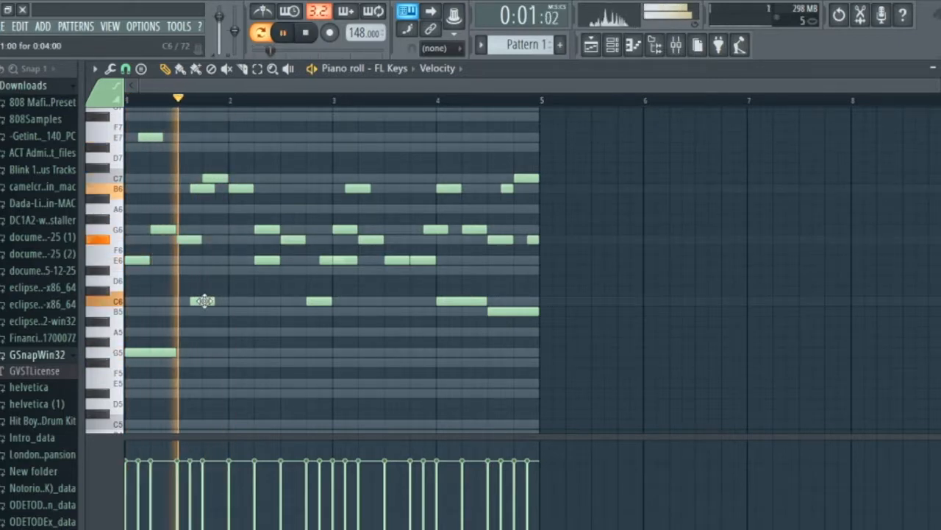
{"action": "key", "text": "space"}
{"action": "left_click_drag", "start_coordinate": [232, 309], "coordinate": [287, 316]}
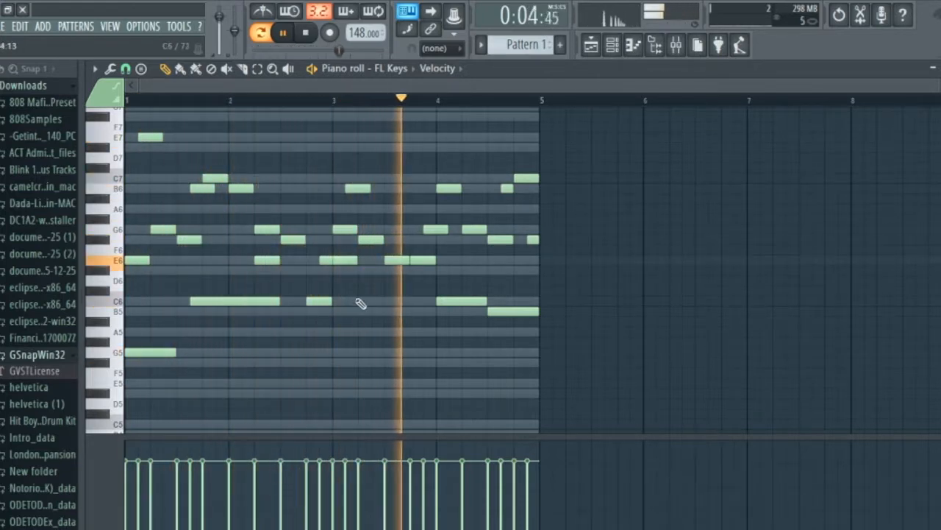
{"action": "key", "text": "space"}
Stop playback and replace the FL Keys instrument in the channel rack with Sytrus.
{"action": "left_click", "coordinate": [622, 46]}
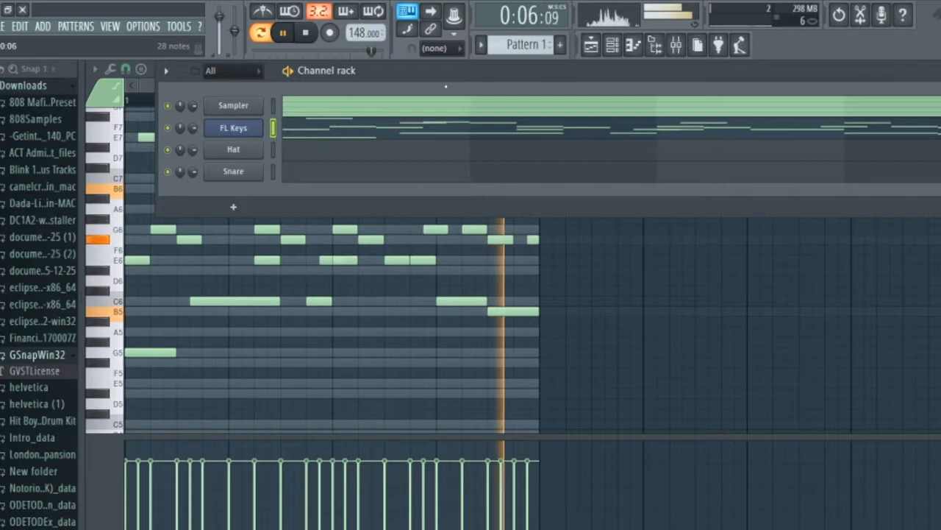
{"action": "key", "text": "space"}
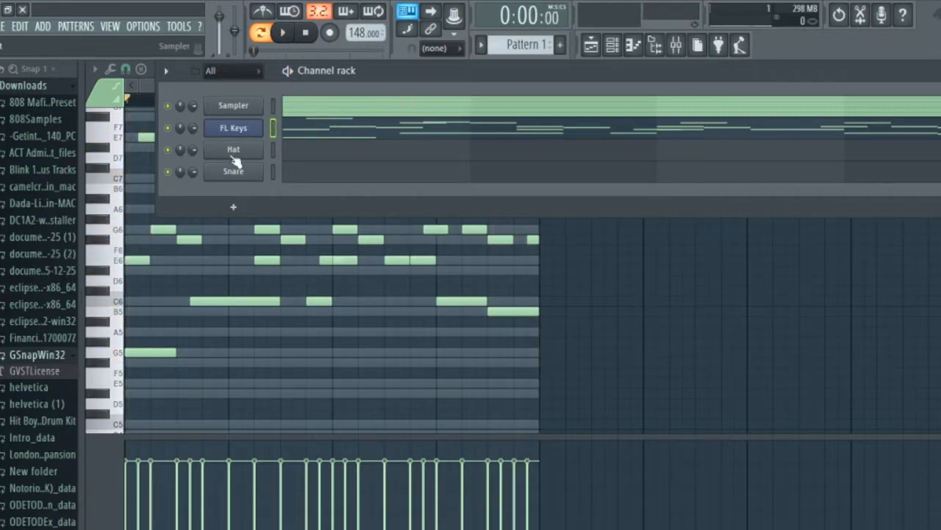
{"action": "right_click", "coordinate": [232, 156]}
{"action": "left_click", "coordinate": [243, 162]}
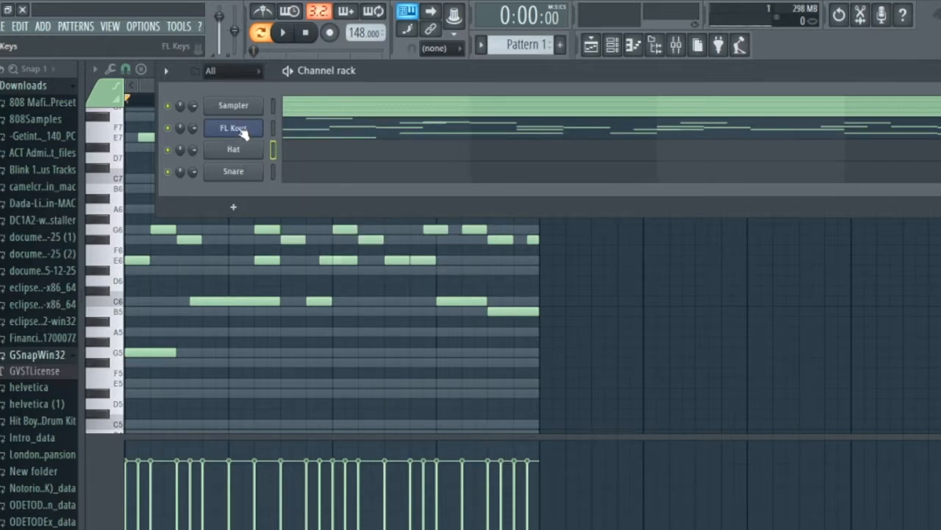
{"action": "right_click", "coordinate": [242, 131]}
{"action": "mouse_move", "coordinate": [336, 200]}
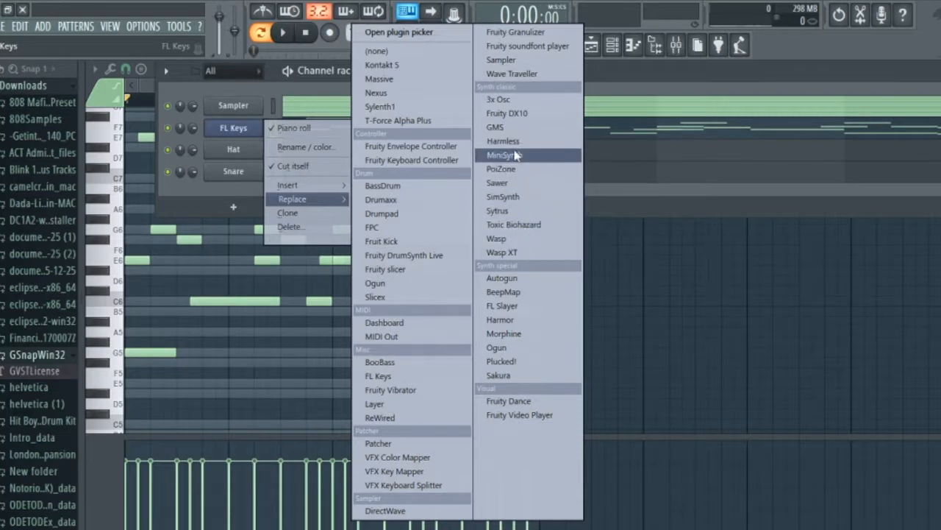
{"action": "left_click", "coordinate": [530, 210]}
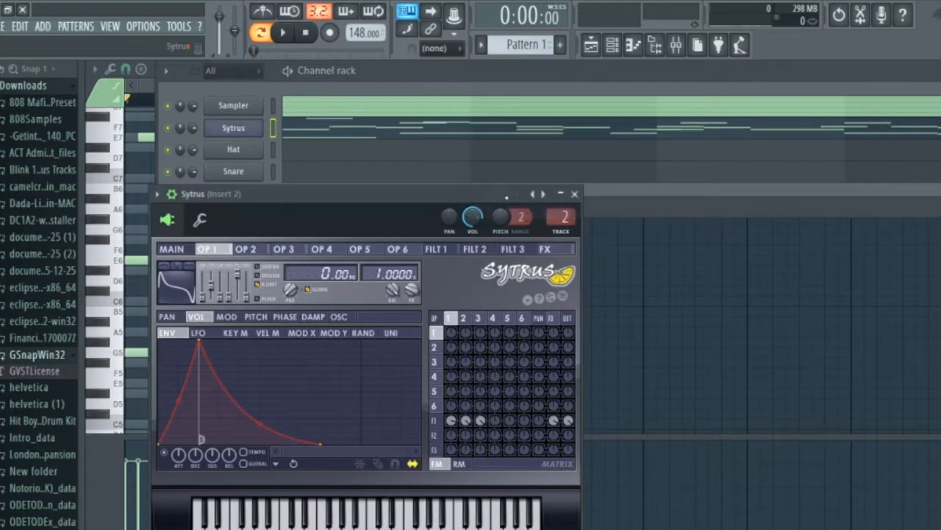
Load the Classic bell preset in Sytrus and play the melody with it.
{"action": "left_click", "coordinate": [539, 193]}
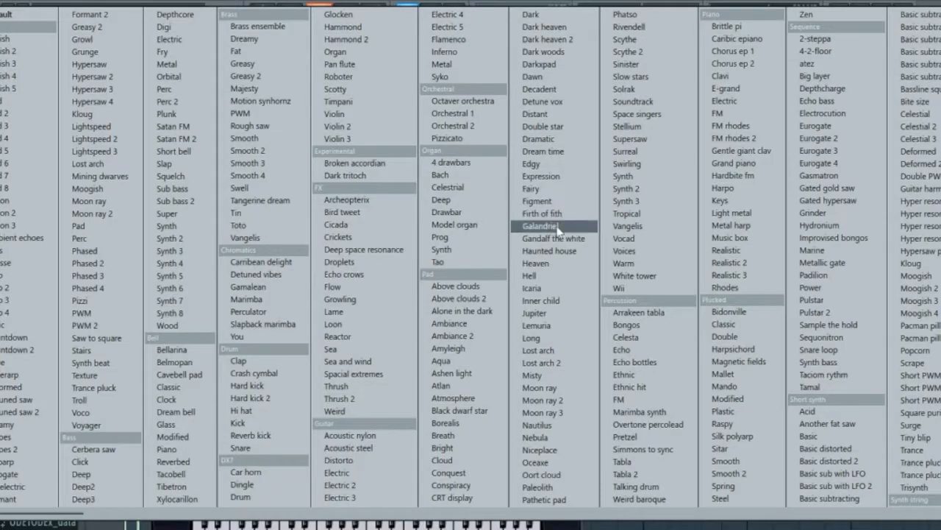
{"action": "left_click", "coordinate": [196, 389]}
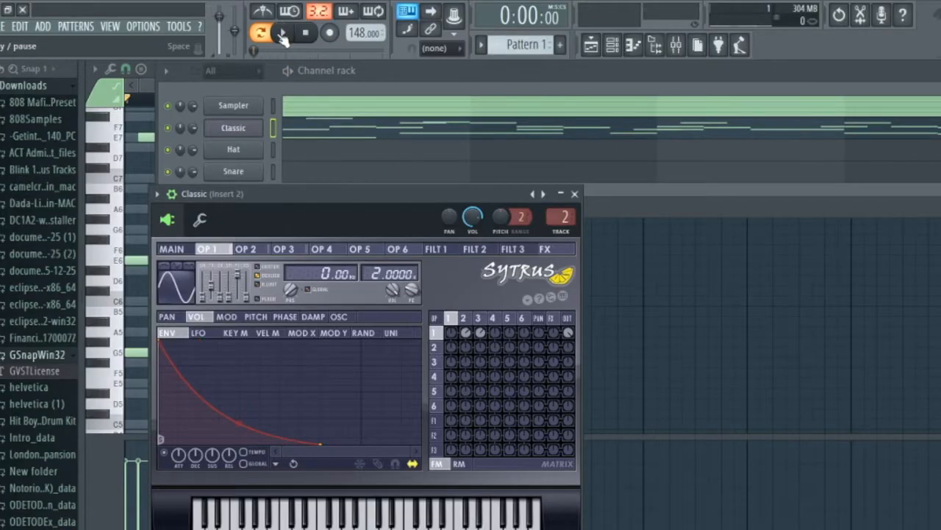
{"action": "left_click", "coordinate": [284, 34]}
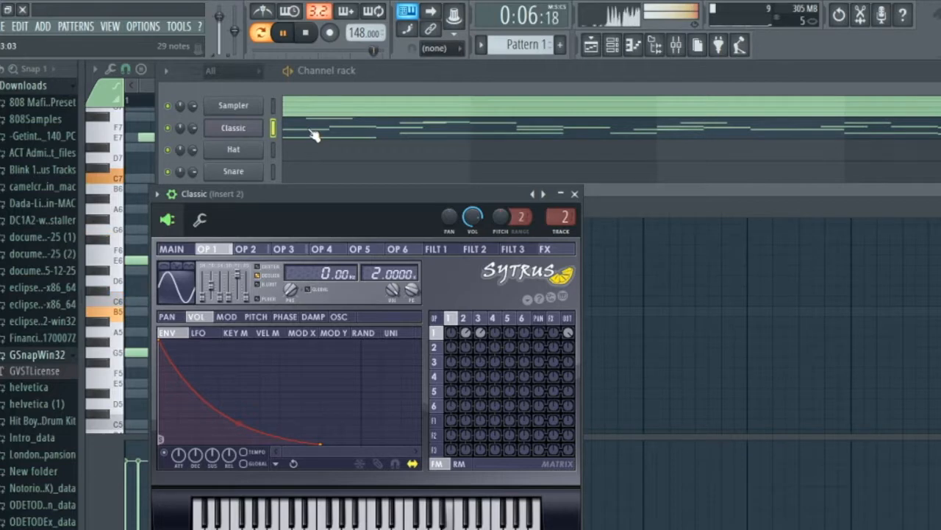
{"action": "key", "text": "space"}
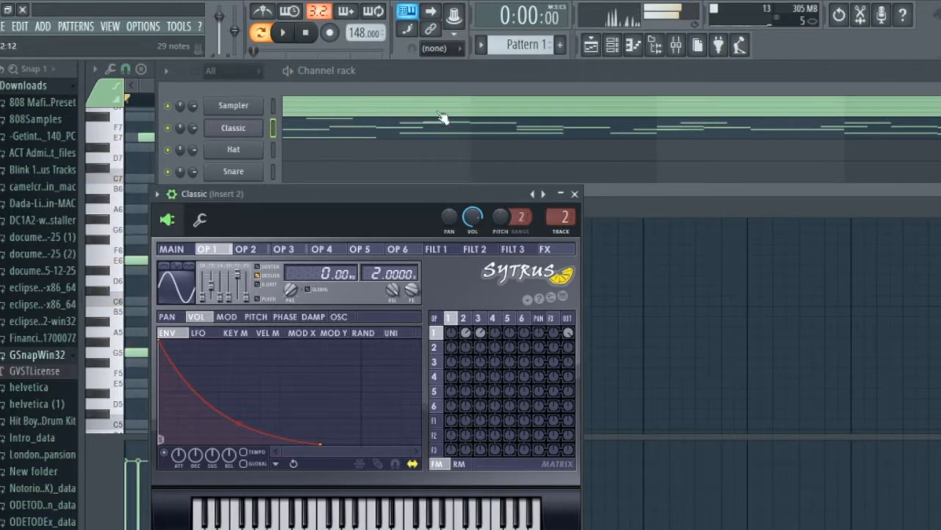
Route the Classic channel to mixer insert 1 and label the insert Classic.
{"action": "left_click", "coordinate": [682, 53]}
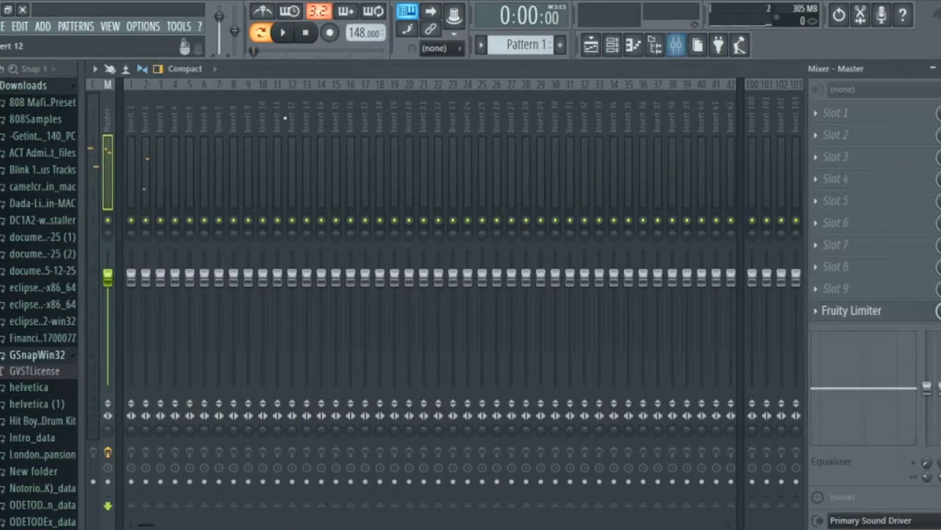
{"action": "left_click", "coordinate": [612, 45]}
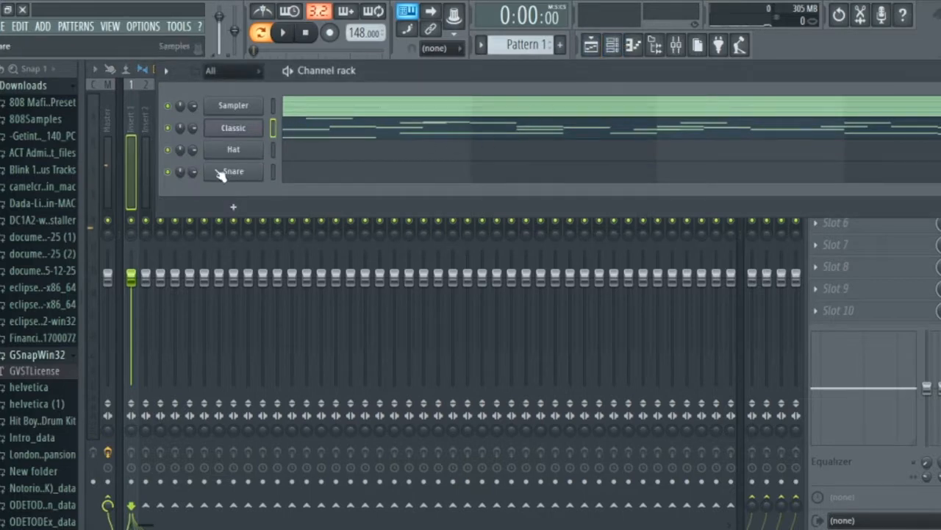
{"action": "left_click", "coordinate": [131, 124]}
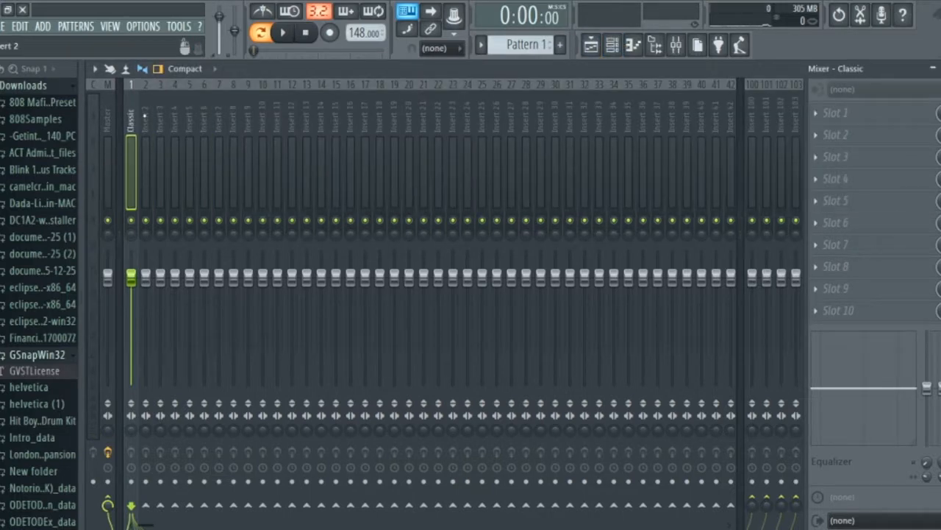
Load Gross Beat in the first effect slot of the Classic mixer insert and move its window fully into view.
{"action": "left_click", "coordinate": [882, 118]}
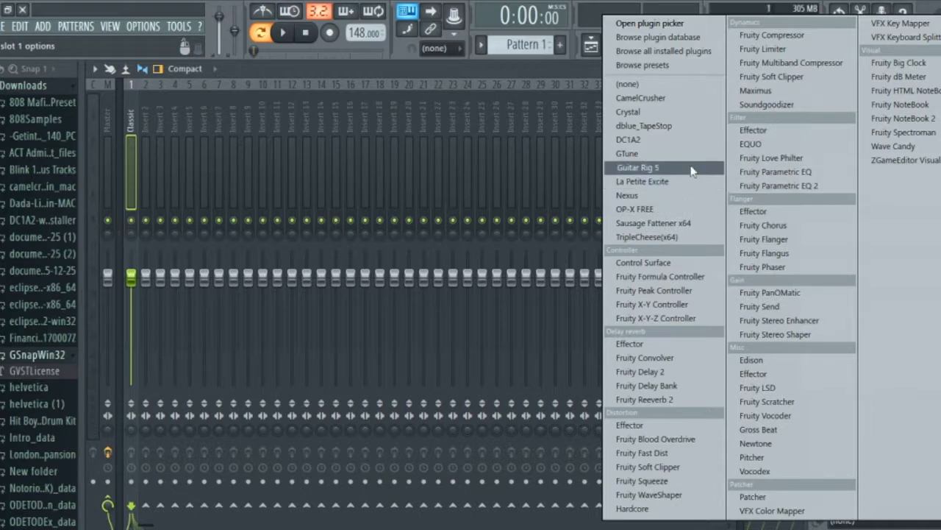
{"action": "left_click", "coordinate": [754, 430]}
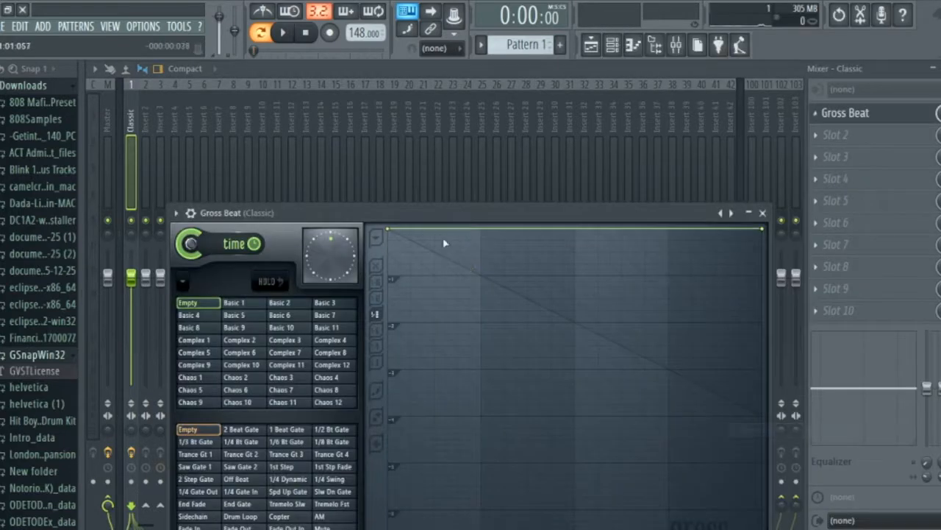
{"action": "left_click_drag", "start_coordinate": [444, 211], "coordinate": [446, 96]}
Load Gross Beat's Momentary preset, select the 1/2 Speed time effect, close the plugin and play the melody.
{"action": "left_click", "coordinate": [725, 104]}
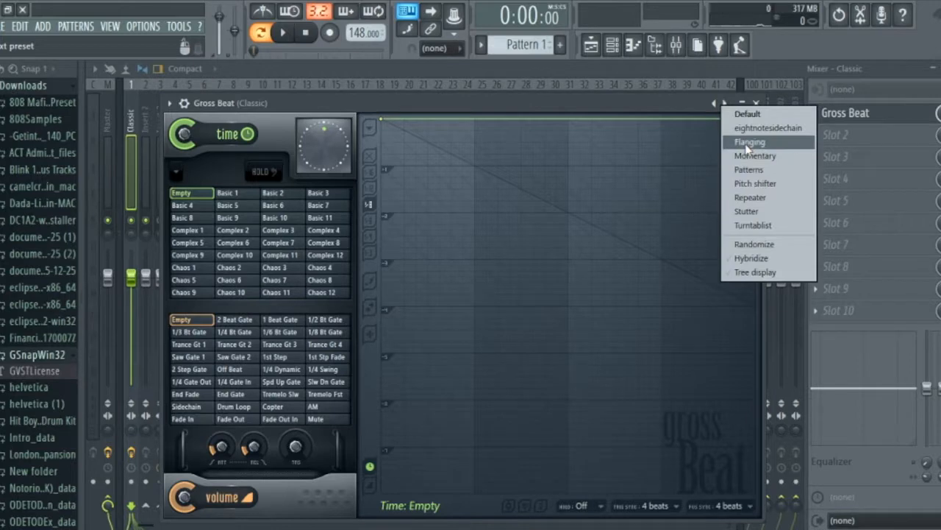
{"action": "left_click", "coordinate": [774, 155]}
{"action": "left_click", "coordinate": [279, 280]}
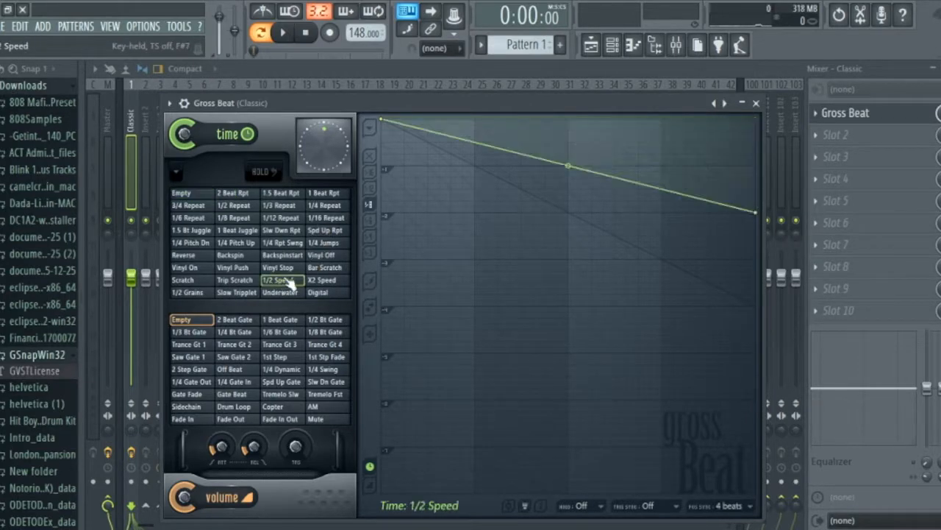
{"action": "left_click", "coordinate": [761, 105]}
{"action": "key", "text": "space"}
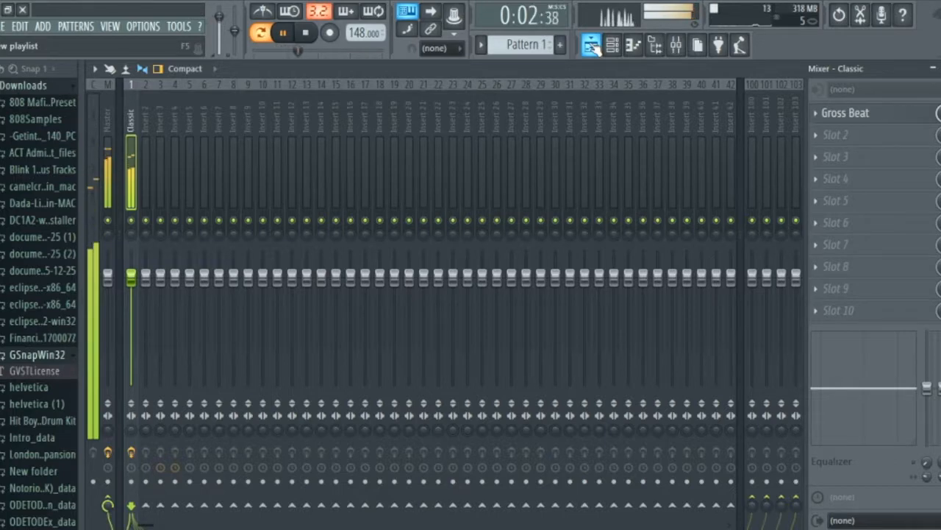
Examine the Classic channel's melody in the piano roll during playback, return to the channel rack and stop playback.
{"action": "left_click", "coordinate": [592, 45]}
{"action": "left_click", "coordinate": [615, 46]}
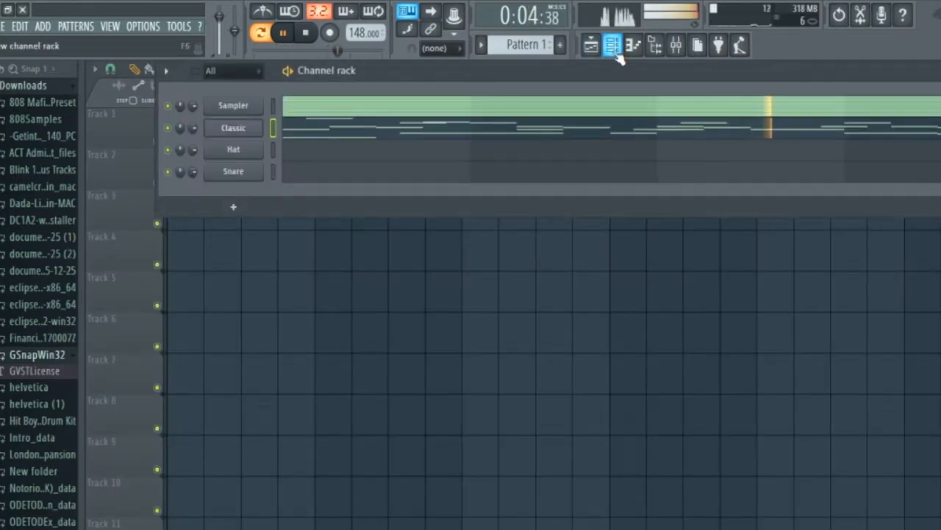
{"action": "left_click", "coordinate": [611, 133]}
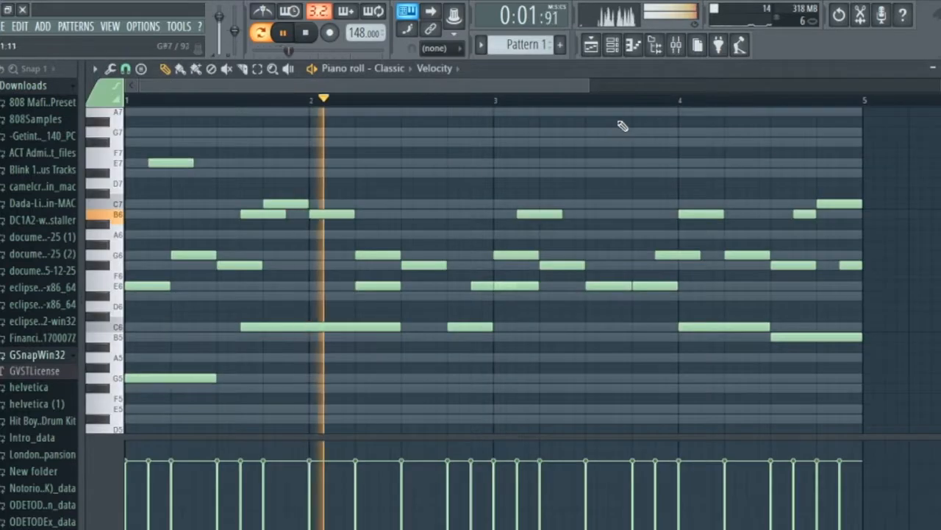
{"action": "left_click", "coordinate": [610, 47]}
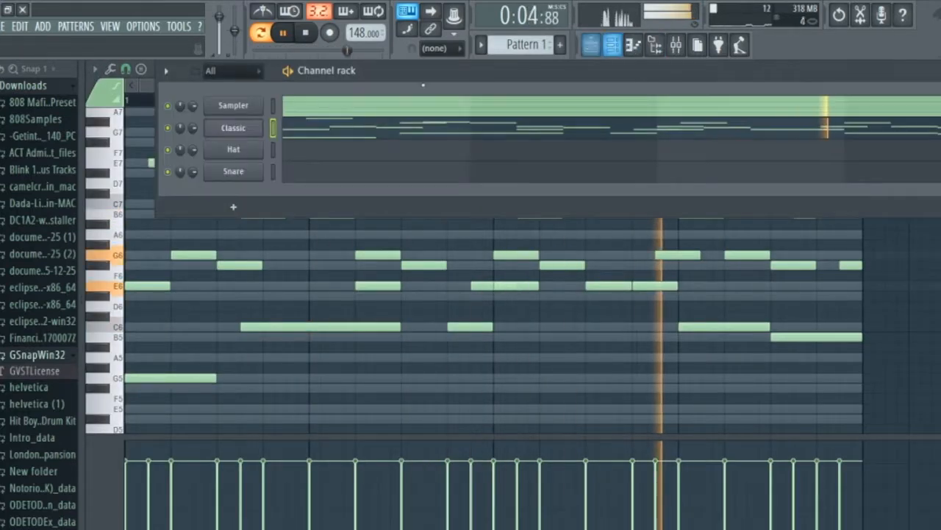
{"action": "left_click", "coordinate": [239, 129]}
{"action": "left_click", "coordinate": [233, 128]}
{"action": "key", "text": "space"}
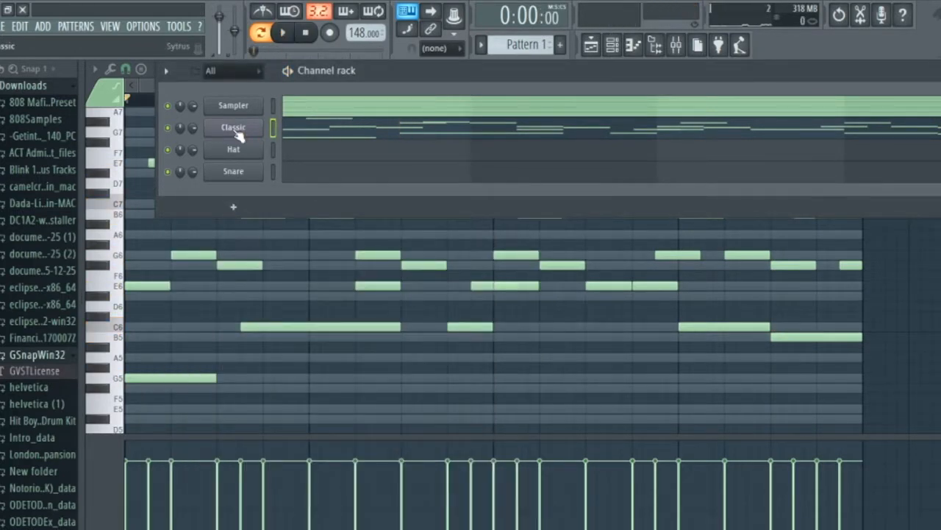
Examine the Classic channel's Sytrus settings and its mixer insert with Gross Beat during playback, return to the channel rack and stop playback.
{"action": "left_click", "coordinate": [236, 130]}
{"action": "left_click_drag", "start_coordinate": [266, 183], "coordinate": [288, 66]}
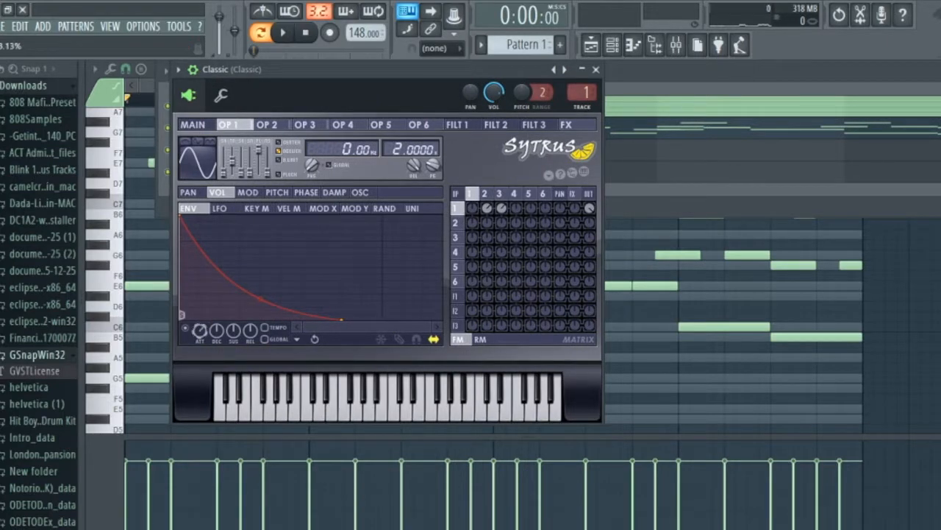
{"action": "key", "text": "space"}
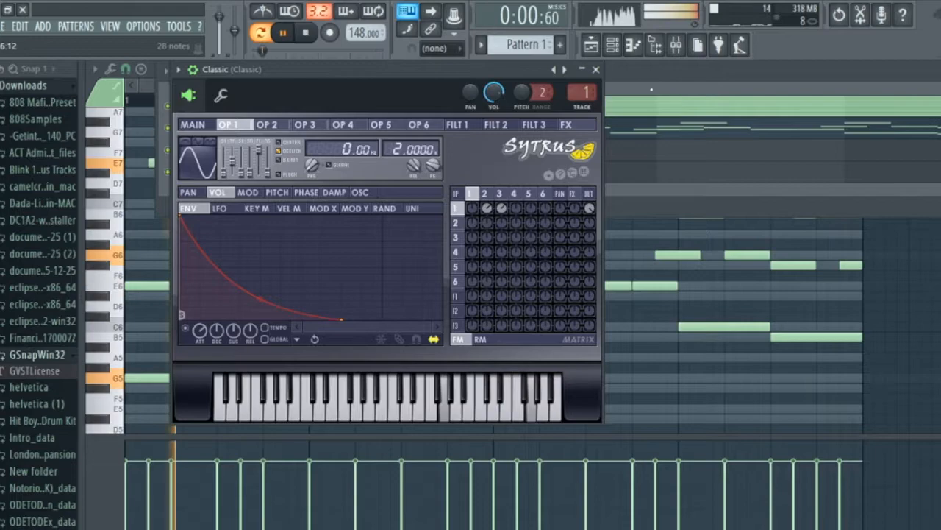
{"action": "left_click", "coordinate": [672, 50]}
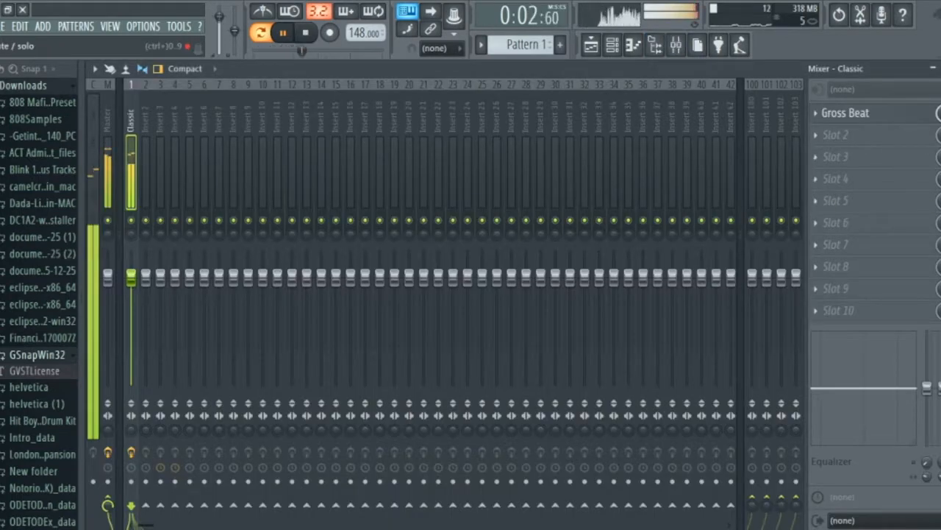
{"action": "left_click", "coordinate": [612, 46]}
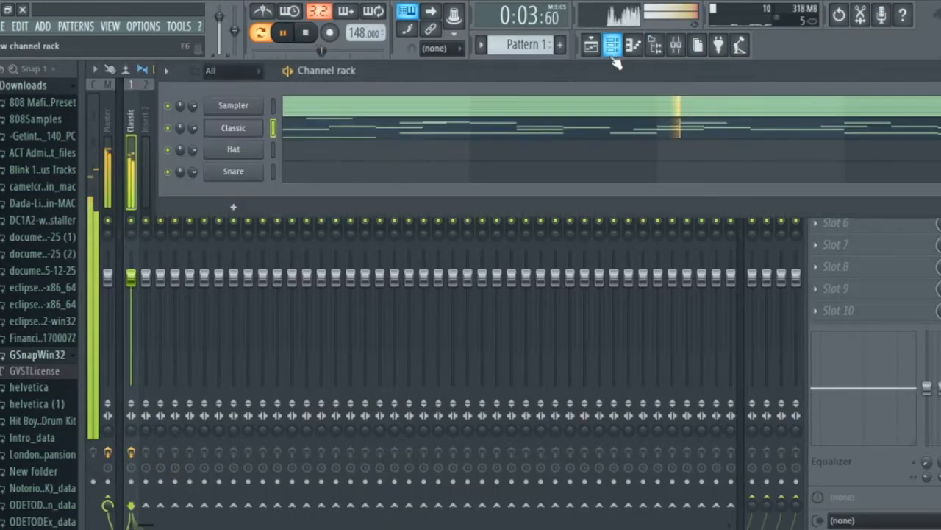
{"action": "left_click", "coordinate": [228, 132]}
{"action": "left_click", "coordinate": [197, 125]}
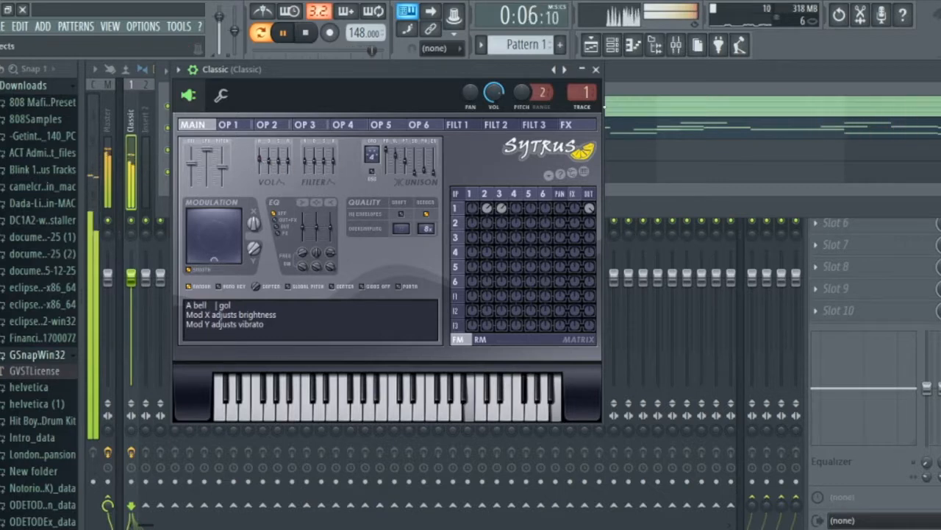
{"action": "left_click", "coordinate": [596, 70]}
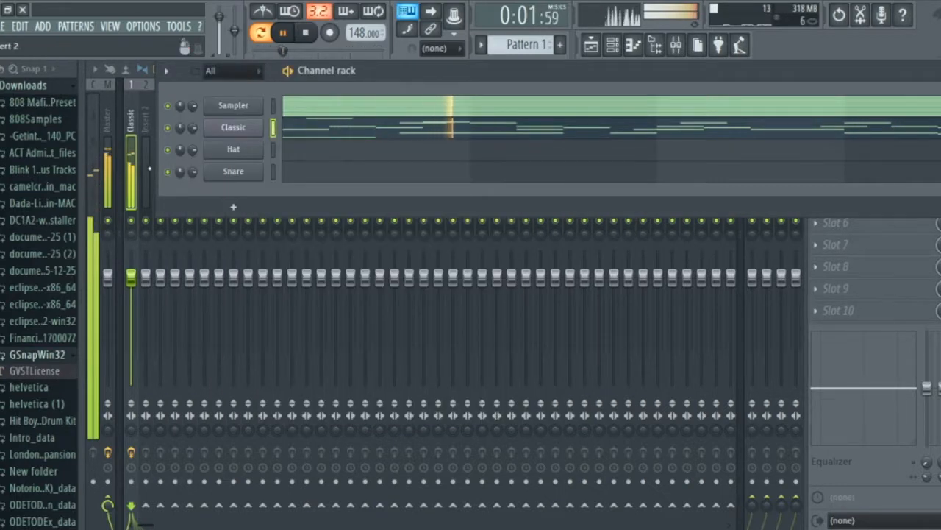
{"action": "left_click", "coordinate": [135, 125]}
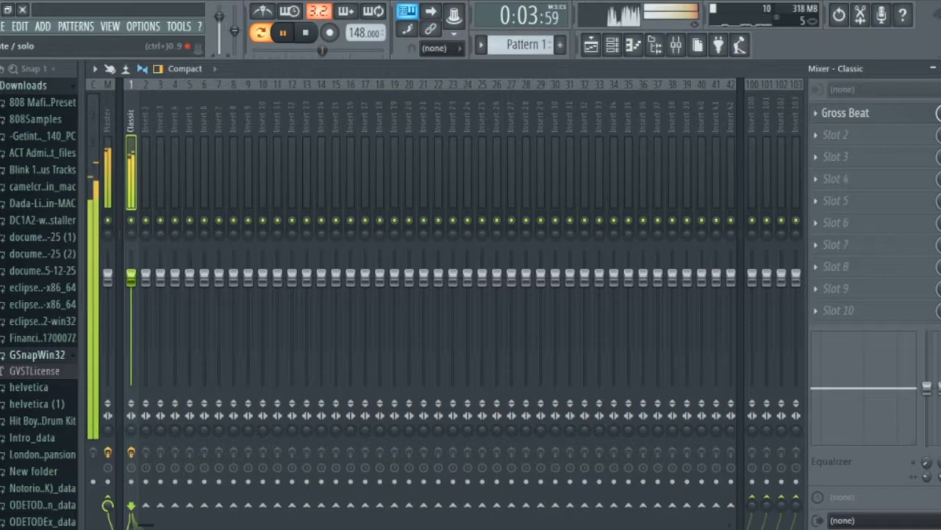
{"action": "left_click", "coordinate": [622, 55]}
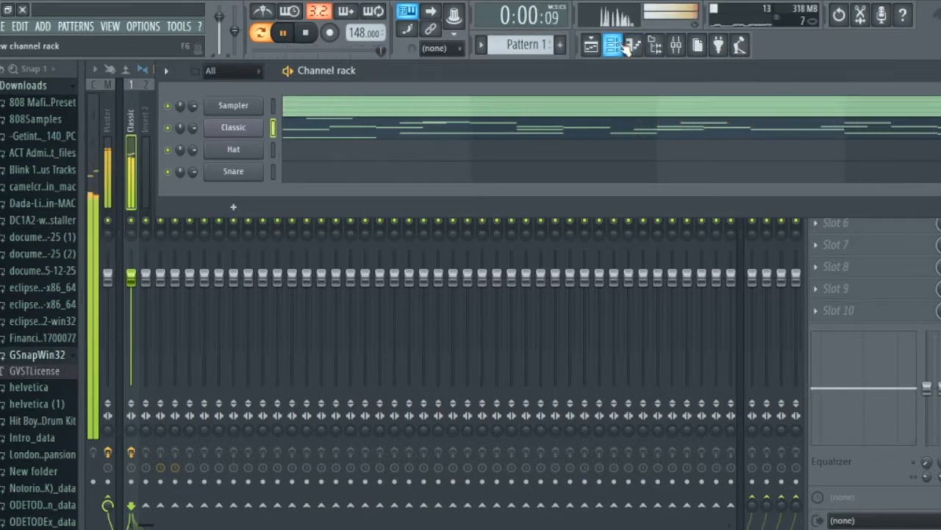
{"action": "key", "text": "space"}
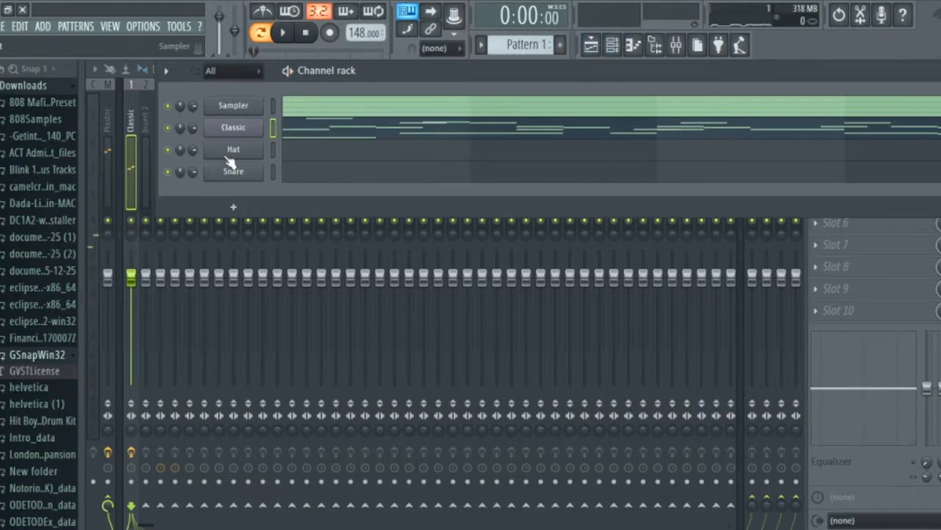
Replace the Hat channel's instrument with Morphine and move the plugin window up into view.
{"action": "right_click", "coordinate": [259, 147]}
{"action": "mouse_move", "coordinate": [316, 235]}
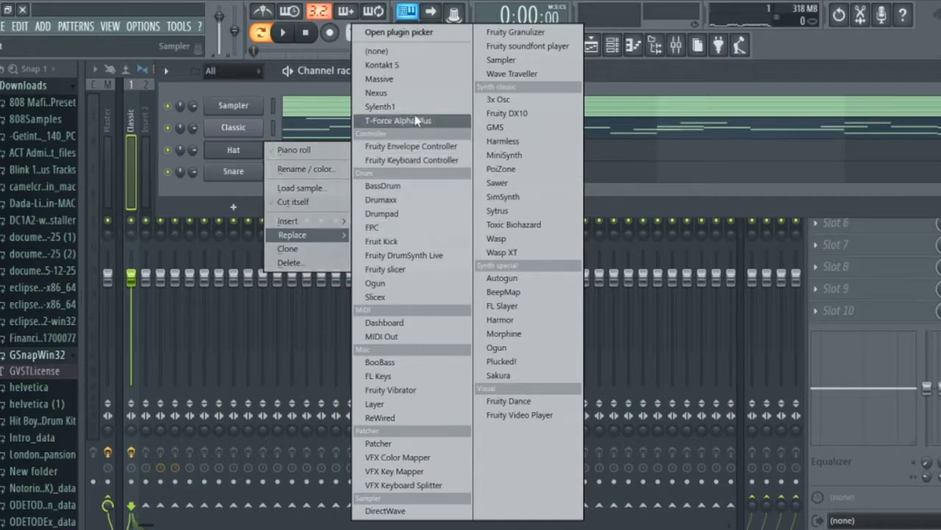
{"action": "left_click", "coordinate": [503, 333]}
{"action": "left_click_drag", "start_coordinate": [354, 213], "coordinate": [304, 76]}
{"action": "left_click_drag", "start_coordinate": [417, 76], "coordinate": [410, 95]}
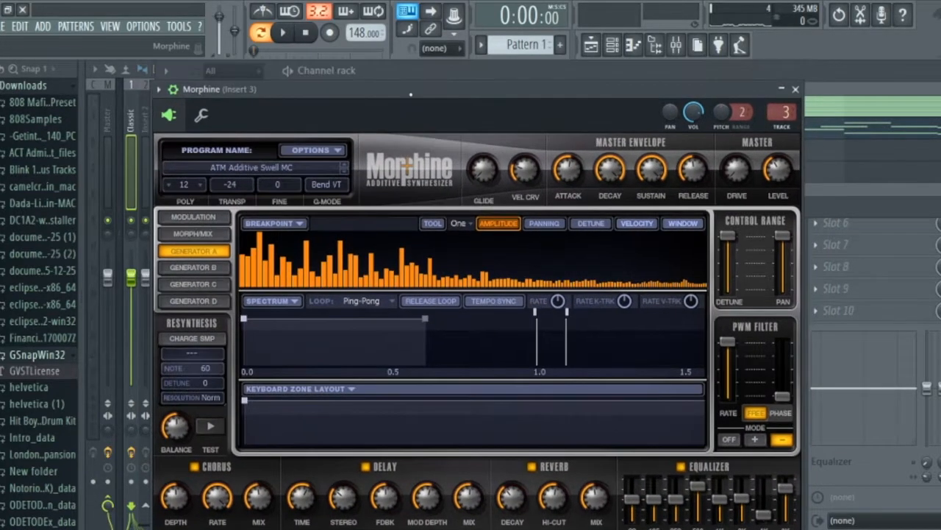
Make the Morphine window detached and move it up until the whole plugin is in view.
{"action": "left_click", "coordinate": [158, 90]}
{"action": "mouse_move", "coordinate": [218, 134]}
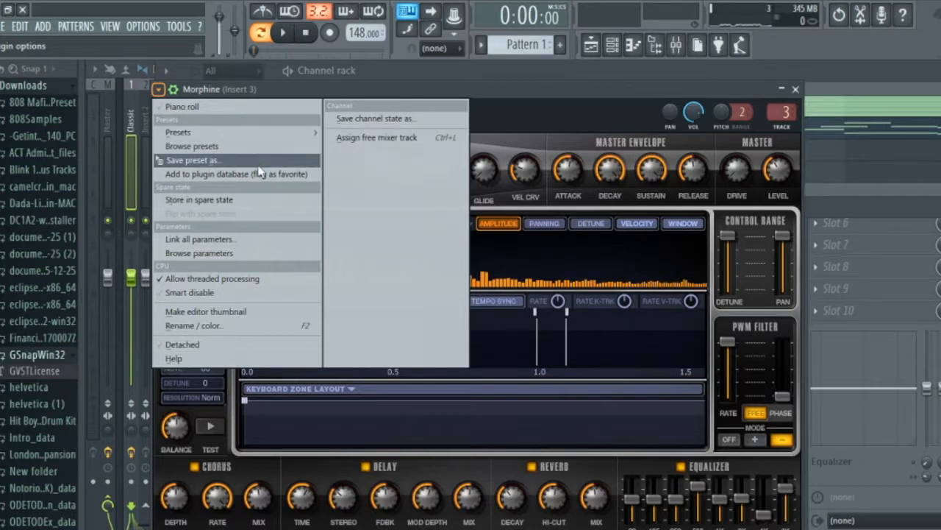
{"action": "left_click", "coordinate": [273, 342]}
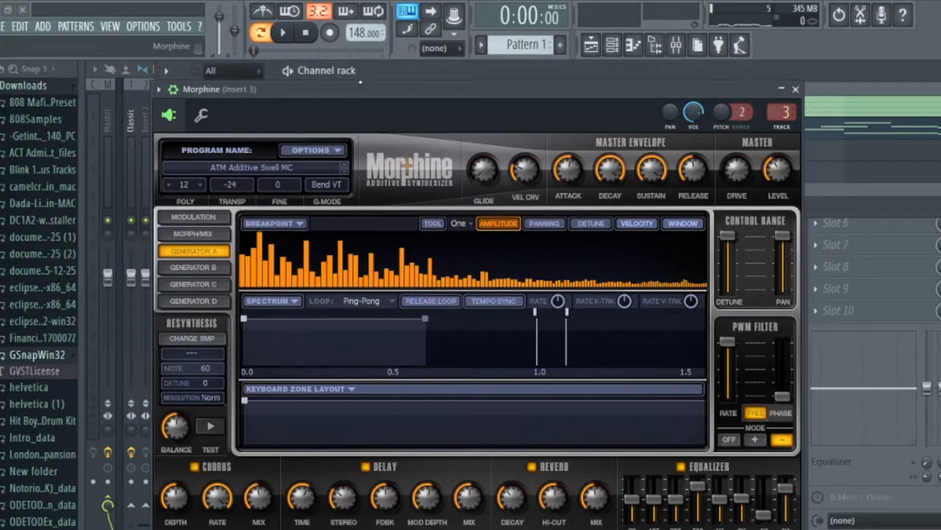
{"action": "left_click_drag", "start_coordinate": [364, 88], "coordinate": [353, 28]}
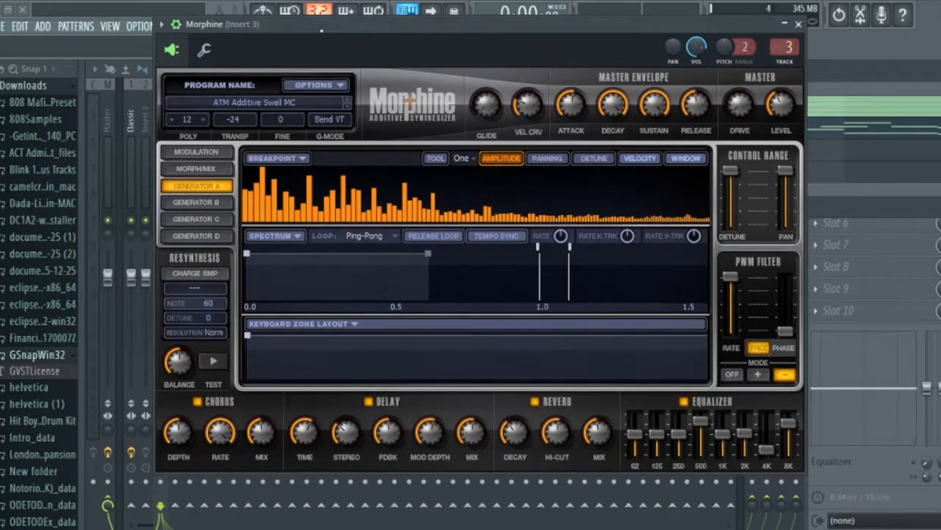
Load the STR Fender Strat NUC program from Morphine's Strings bank and close the plugin.
{"action": "left_click", "coordinate": [163, 25]}
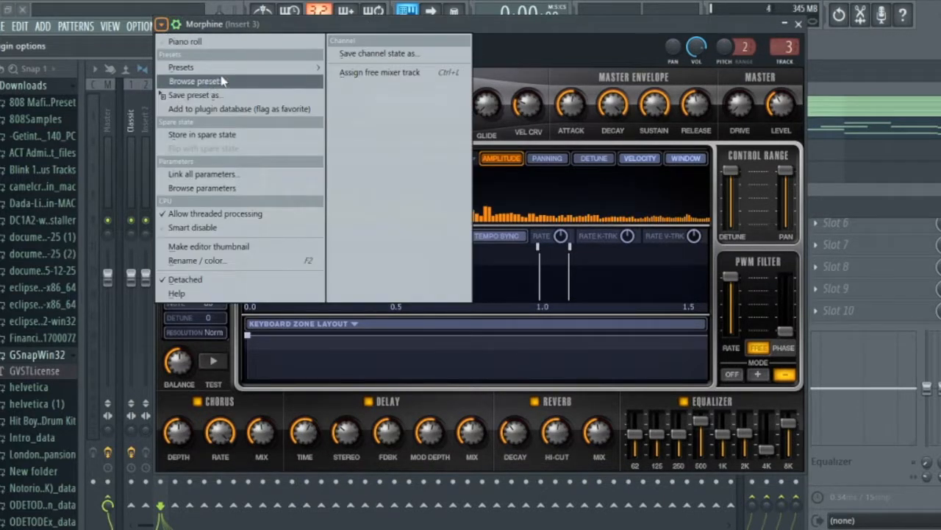
{"action": "mouse_move", "coordinate": [301, 71]}
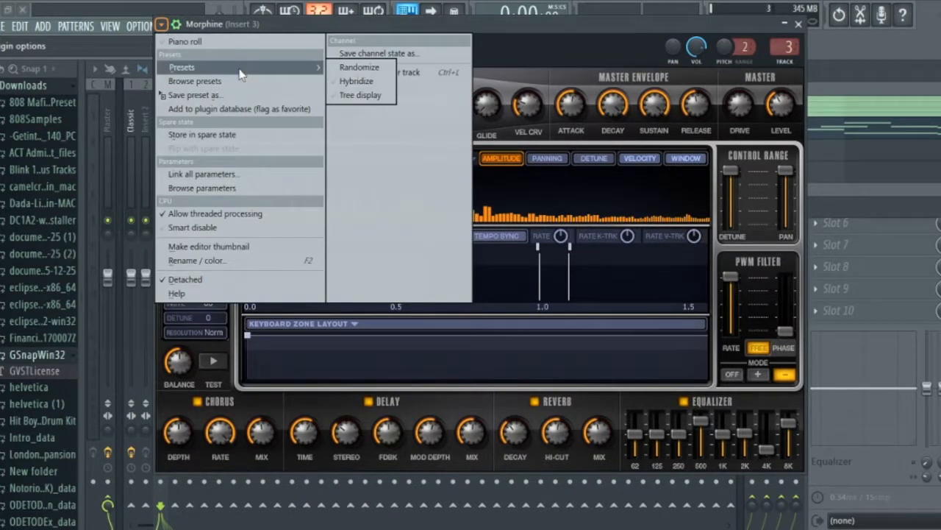
{"action": "left_click", "coordinate": [163, 26]}
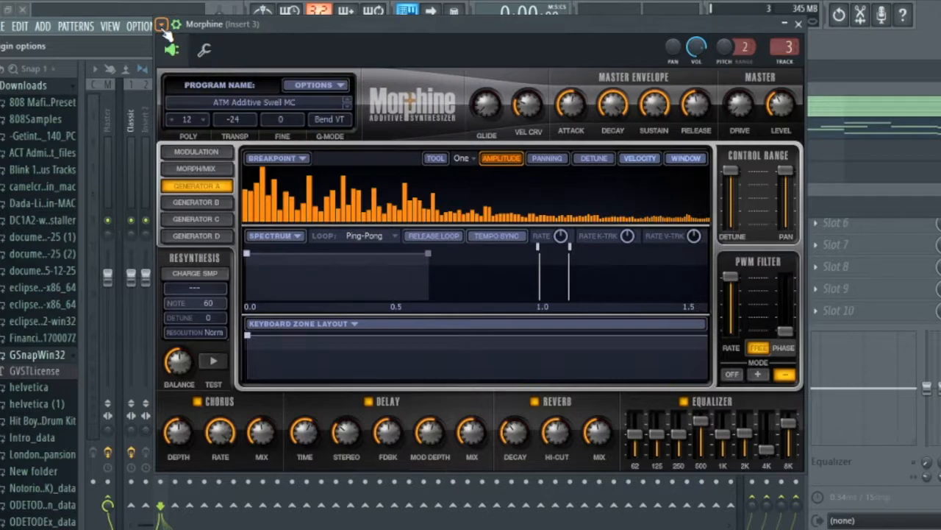
{"action": "left_click", "coordinate": [270, 102]}
{"action": "left_click", "coordinate": [434, 174]}
{"action": "left_click", "coordinate": [456, 211]}
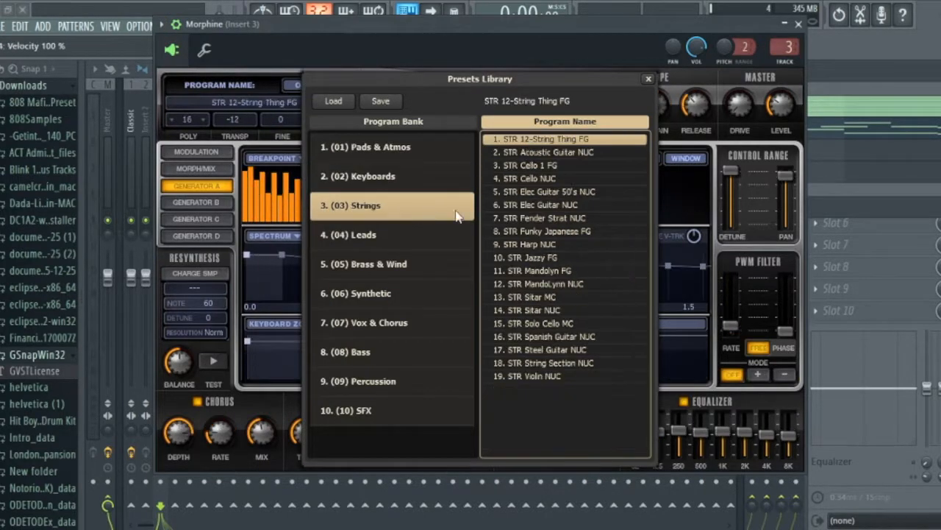
{"action": "double_click", "coordinate": [542, 219]}
{"action": "left_click", "coordinate": [799, 25]}
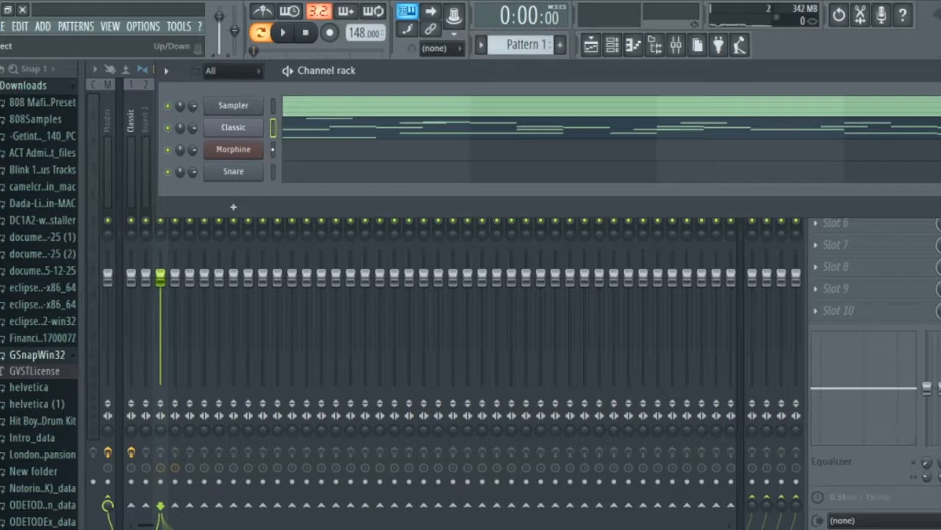
Paste the Classic melody into the Morphine channel and transpose all its notes down one octave.
{"action": "key", "text": "ctrl+v"}
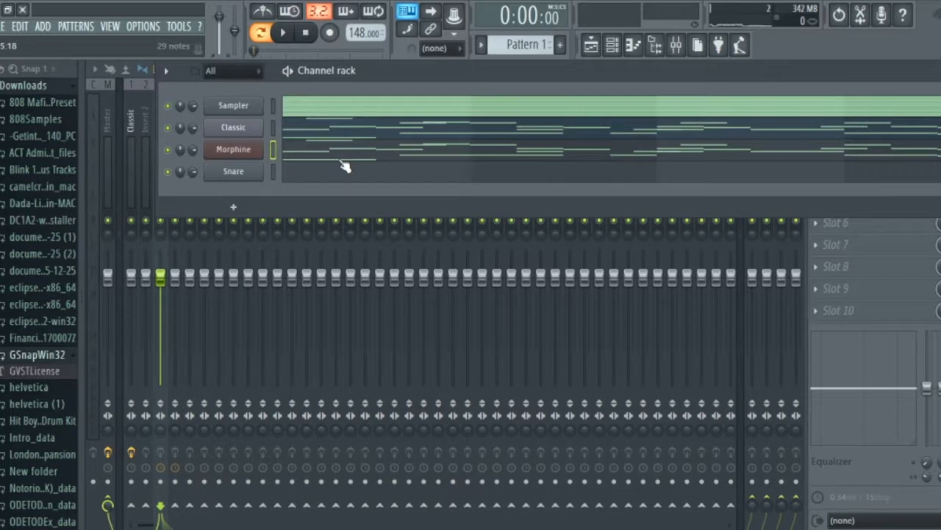
{"action": "left_click", "coordinate": [301, 156]}
{"action": "key", "text": "ctrl+a"}
{"action": "key", "text": "ctrl+Down"}
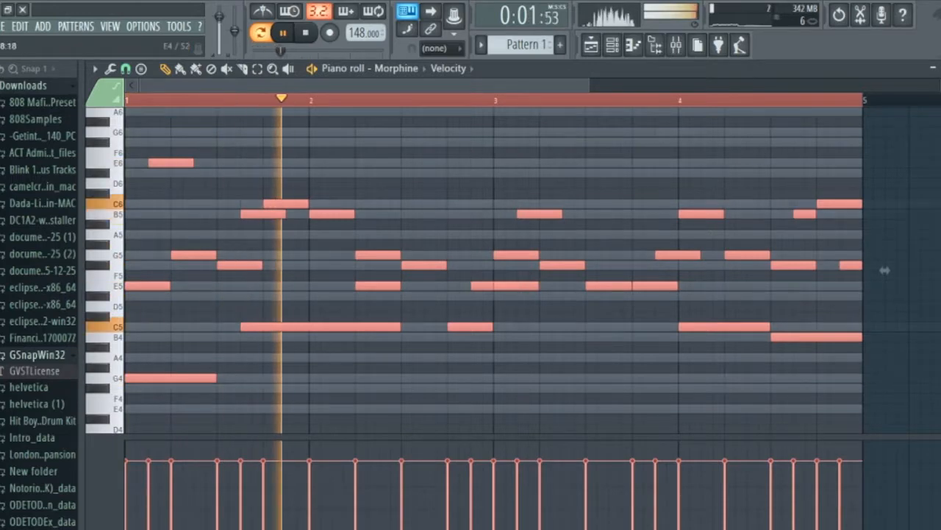
Solo mixer insert 3, stop playback and load Guitar Rig 5 in the insert's first effect slot.
{"action": "key", "text": "F9"}
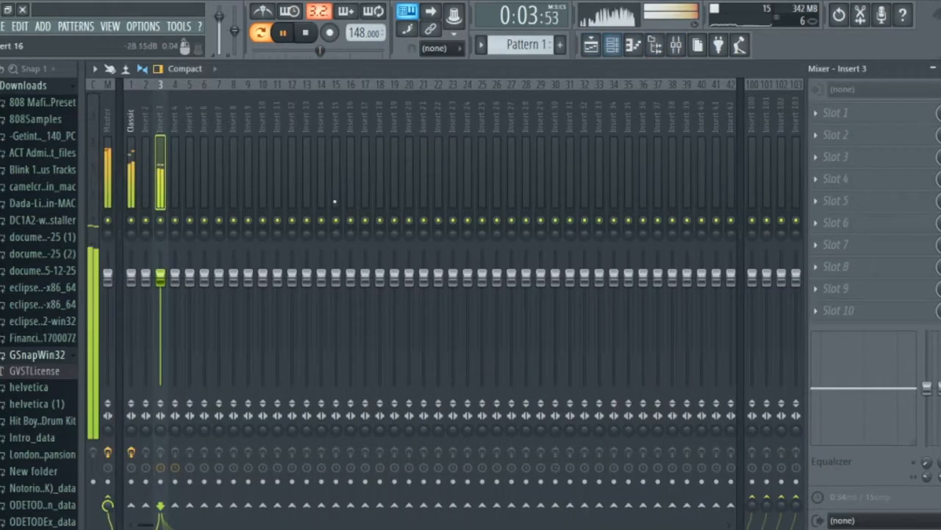
{"action": "right_click", "coordinate": [161, 220]}
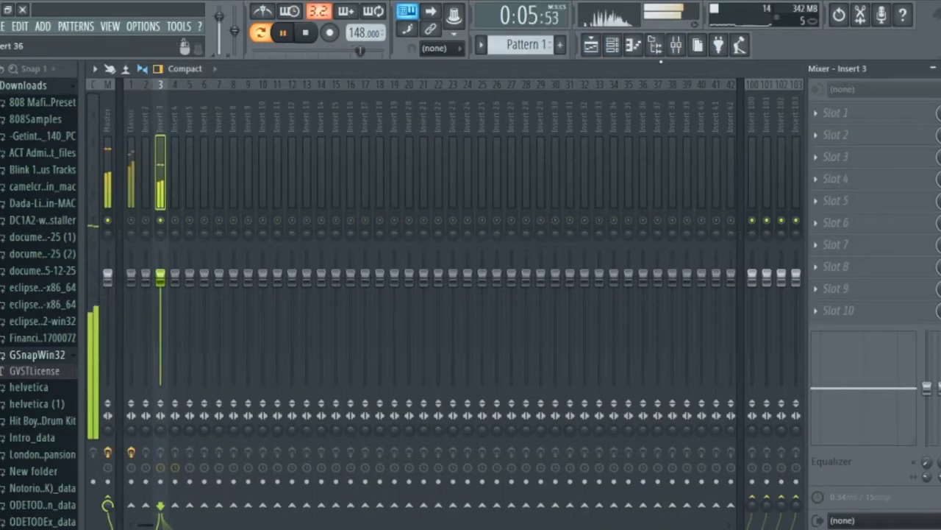
{"action": "left_click", "coordinate": [820, 116]}
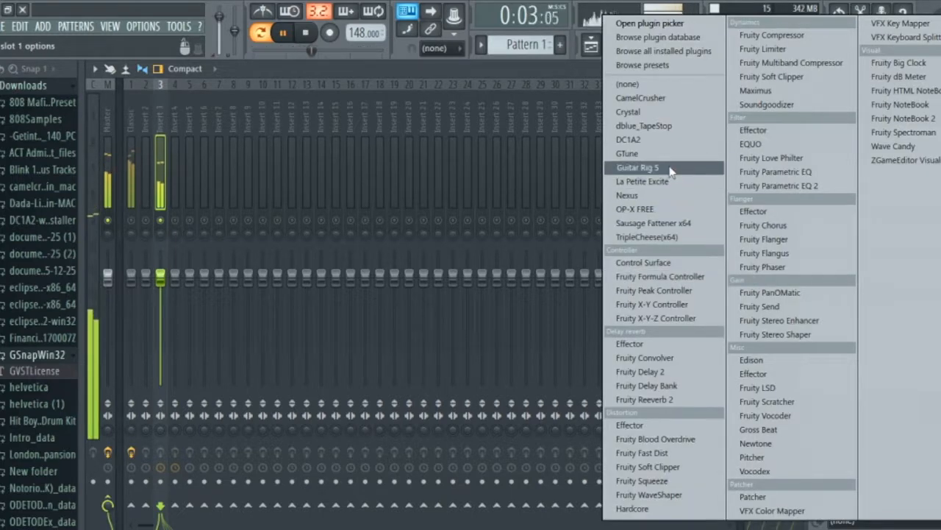
{"action": "left_click", "coordinate": [452, 78]}
{"action": "key", "text": "space"}
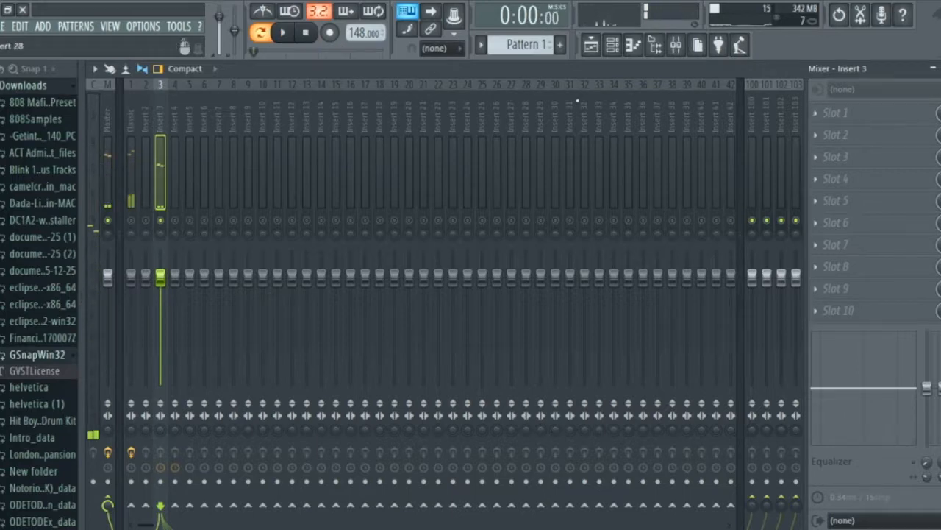
{"action": "left_click", "coordinate": [839, 118]}
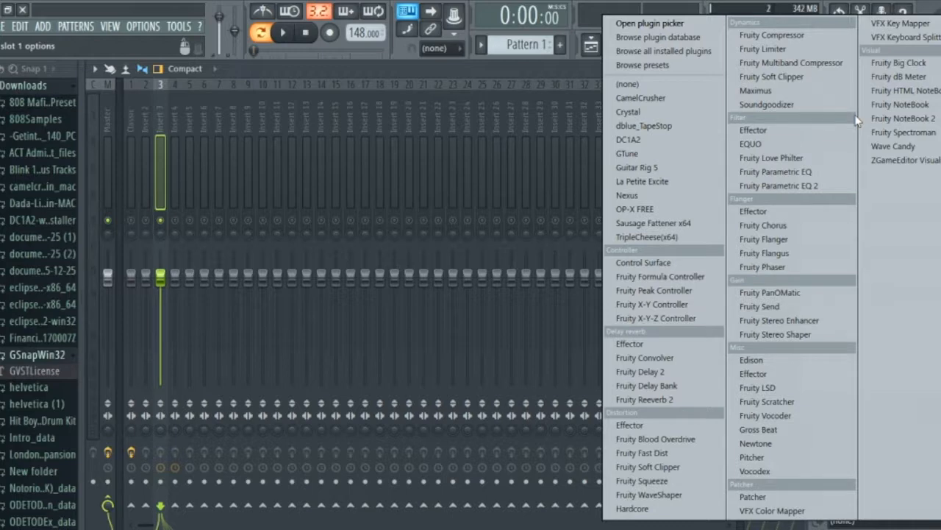
{"action": "left_click", "coordinate": [710, 169]}
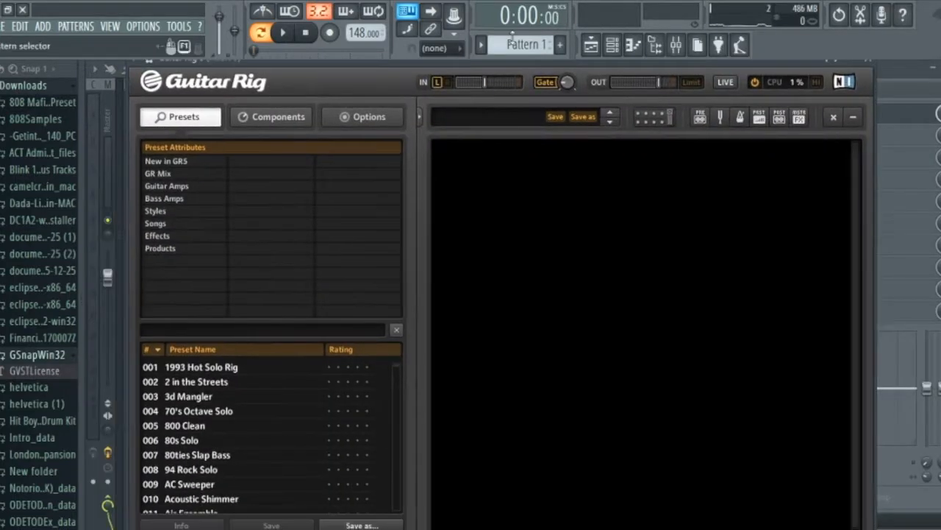
Add the AC Box amplifier to the Guitar Rig rack and choose its Clean preset.
{"action": "left_click", "coordinate": [267, 116]}
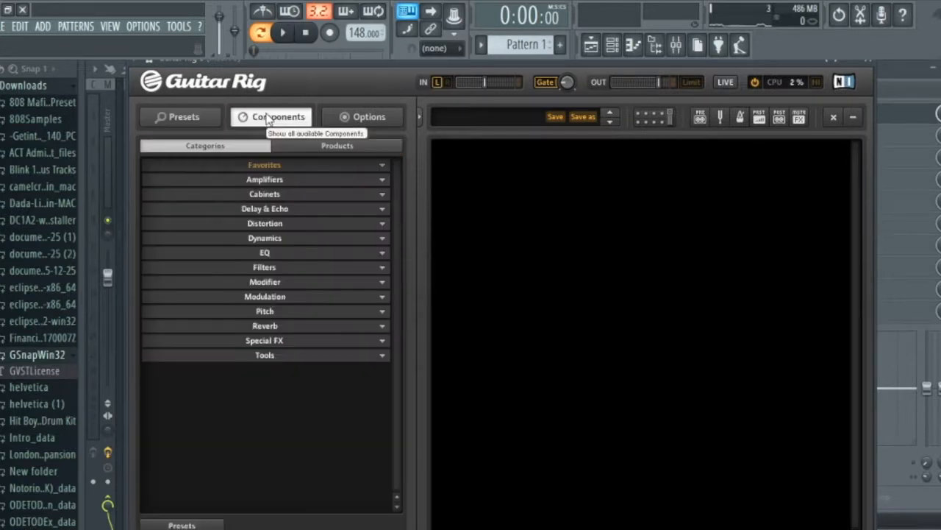
{"action": "left_click", "coordinate": [268, 181]}
{"action": "scroll", "coordinate": [272, 220], "scroll_direction": "down", "scroll_amount": 5}
{"action": "scroll", "coordinate": [261, 267], "scroll_direction": "up", "scroll_amount": 5}
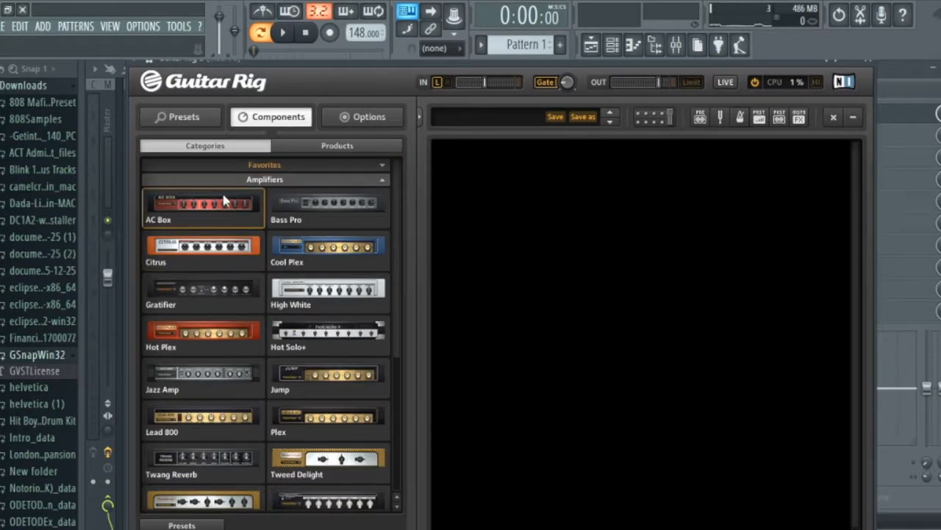
{"action": "left_click_drag", "start_coordinate": [213, 205], "coordinate": [500, 189]}
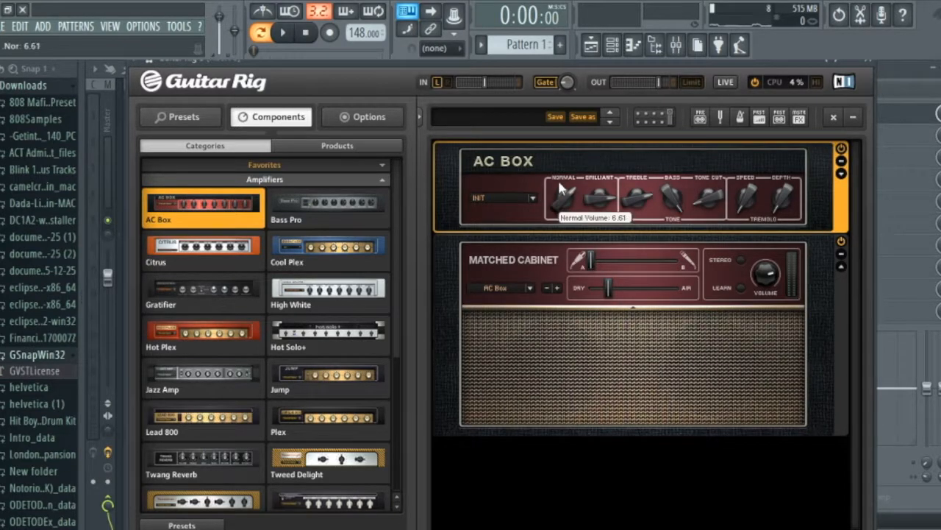
{"action": "left_click", "coordinate": [532, 199]}
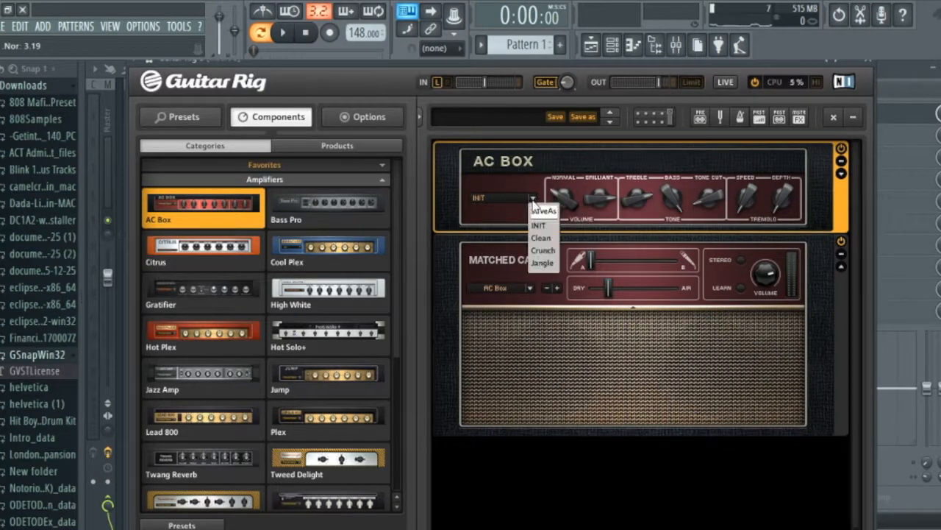
{"action": "left_click", "coordinate": [542, 237]}
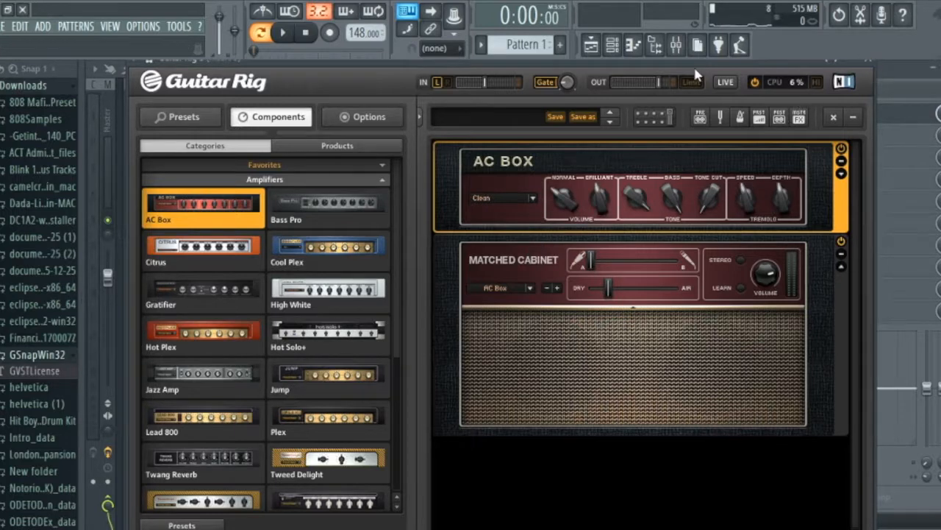
Close Guitar Rig, play the soloed Morphine melody through it and reopen the plugin.
{"action": "left_click_drag", "start_coordinate": [698, 63], "coordinate": [706, 122]}
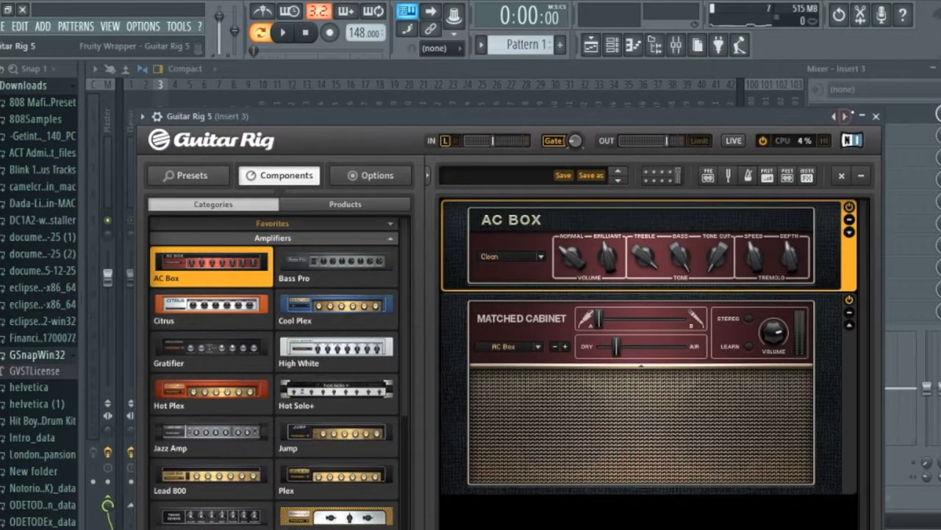
{"action": "left_click", "coordinate": [875, 116]}
{"action": "key", "text": "space"}
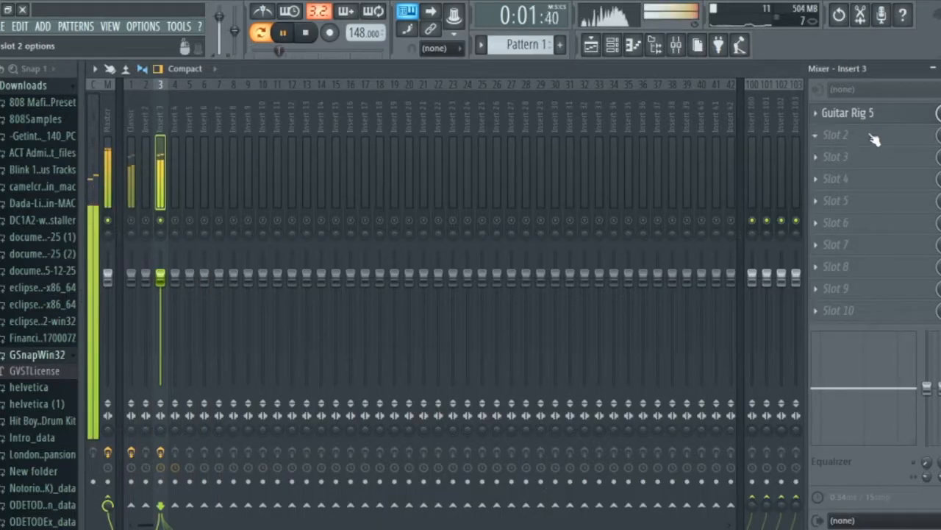
{"action": "left_click", "coordinate": [845, 116]}
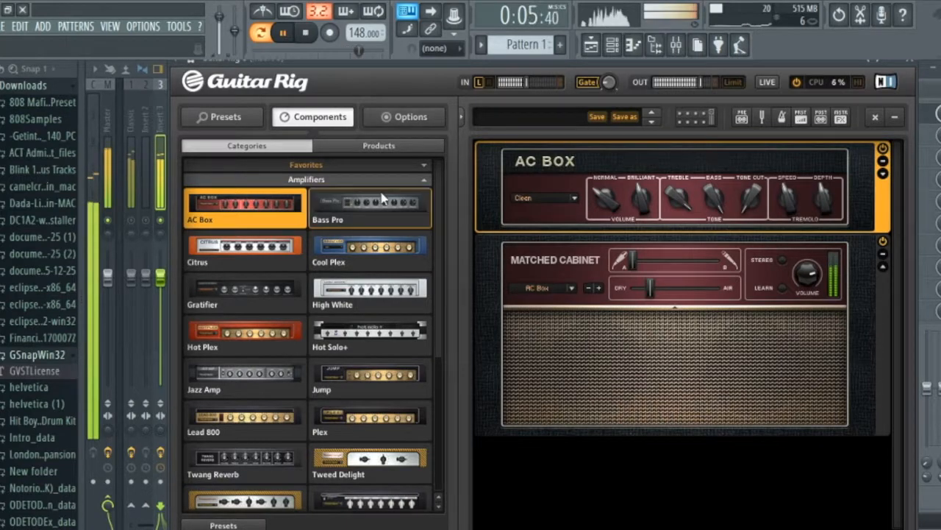
Add a Spring Reverb after the matched cabinet in Guitar Rig, turn up its Reverb amount, close the plugin and stop playback.
{"action": "scroll", "coordinate": [376, 236], "scroll_direction": "down", "scroll_amount": 5}
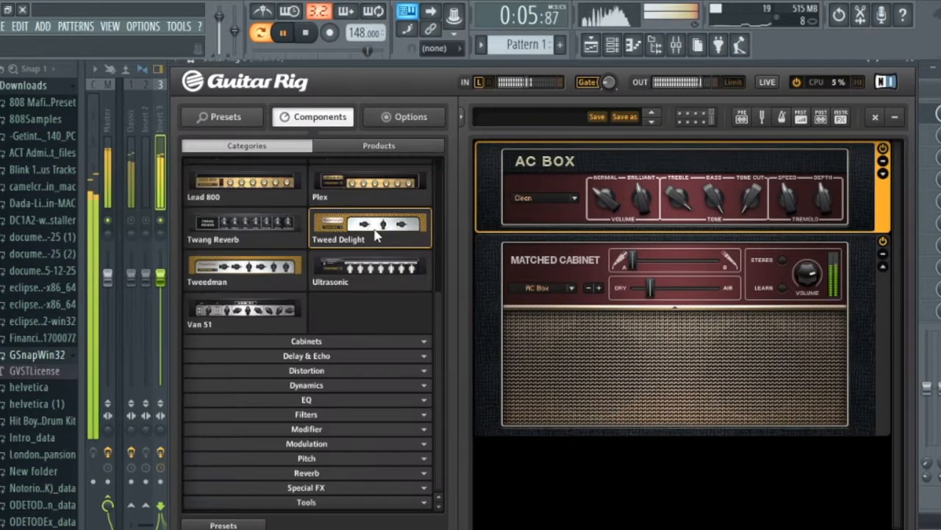
{"action": "left_click", "coordinate": [328, 471]}
{"action": "left_click_drag", "start_coordinate": [346, 430], "coordinate": [515, 471]}
{"action": "left_click_drag", "start_coordinate": [640, 456], "coordinate": [640, 423]}
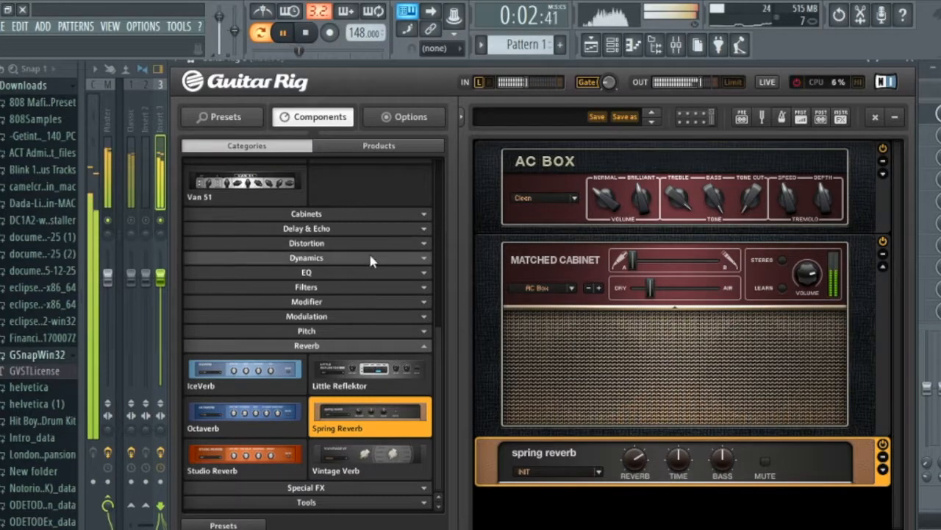
{"action": "left_click", "coordinate": [911, 60]}
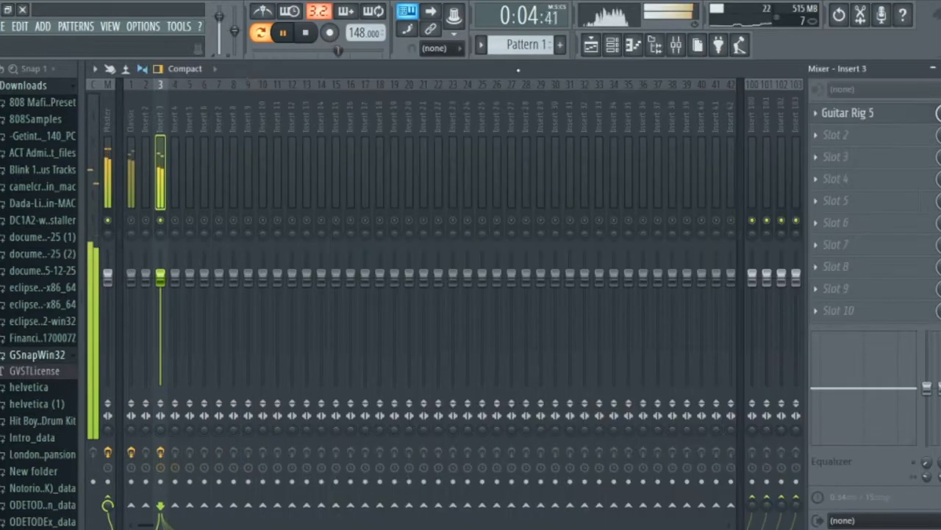
{"action": "key", "text": "space"}
In the Morphine piano roll, nudge the first bar's opening E5 and E6 slightly later and its G5 slightly earlier, off the grid.
{"action": "left_click", "coordinate": [611, 47]}
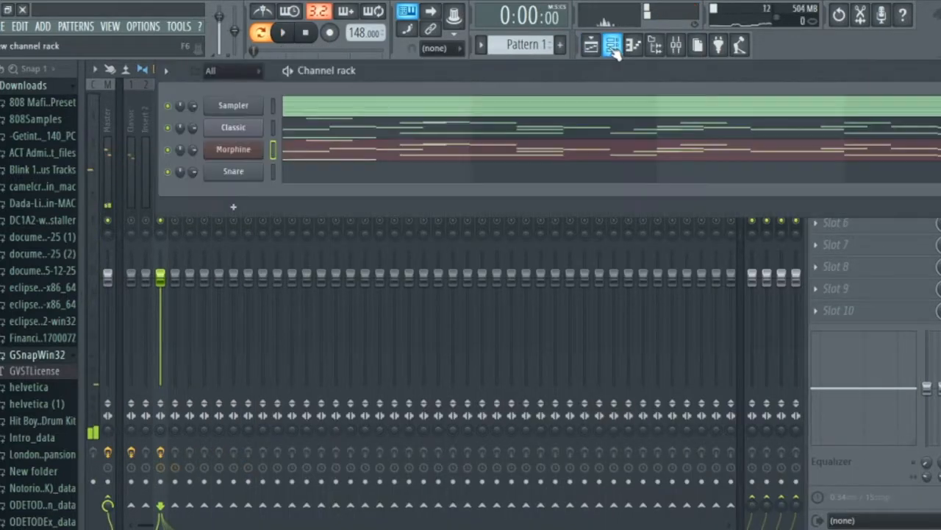
{"action": "left_click", "coordinate": [475, 151]}
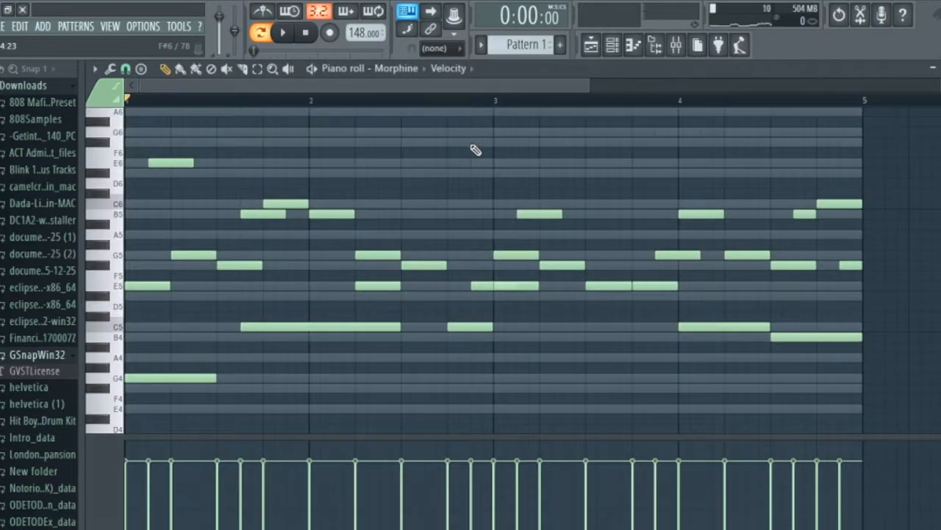
{"action": "scroll", "coordinate": [213, 183], "scroll_direction": "down", "scroll_amount": 3}
{"action": "scroll", "coordinate": [169, 181], "scroll_direction": "up", "scroll_amount": 6}
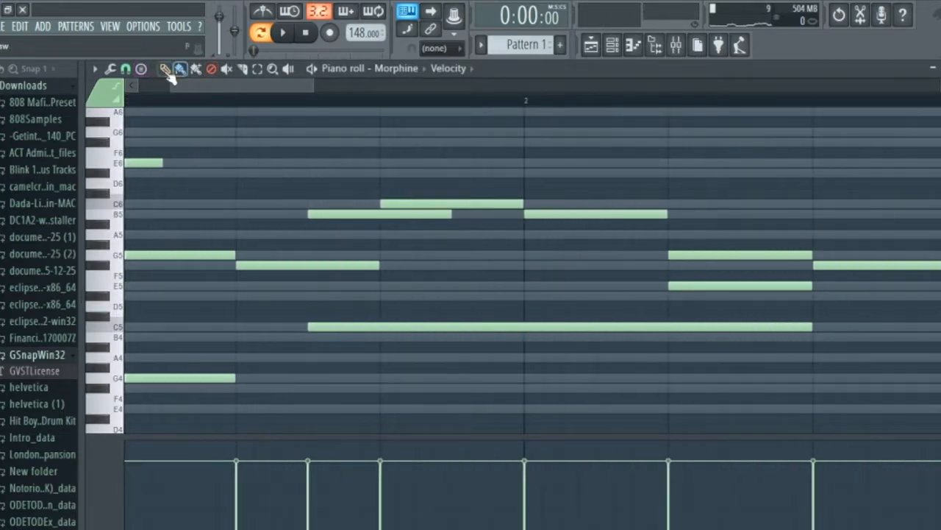
{"action": "left_click_drag", "start_coordinate": [178, 87], "coordinate": [148, 87]}
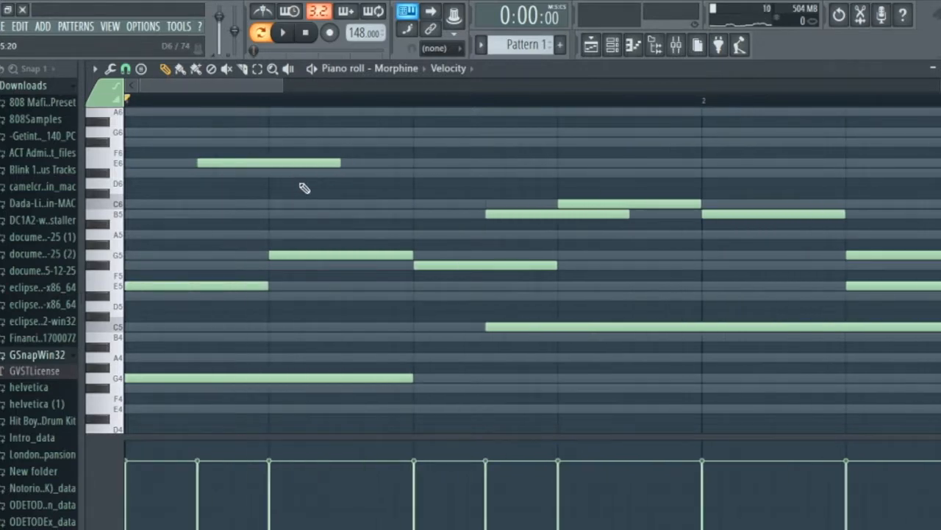
{"action": "left_click", "coordinate": [176, 285]}
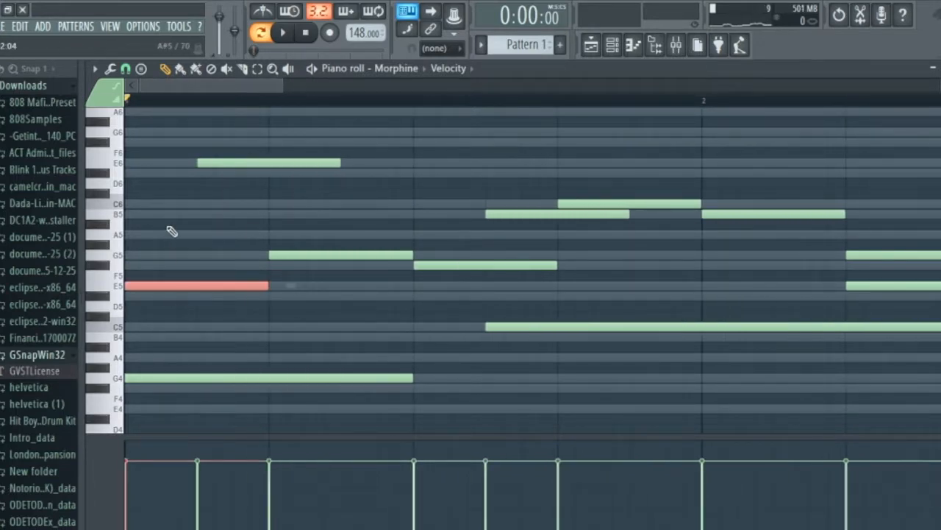
{"action": "left_click_drag", "start_coordinate": [209, 162], "coordinate": [212, 163]}
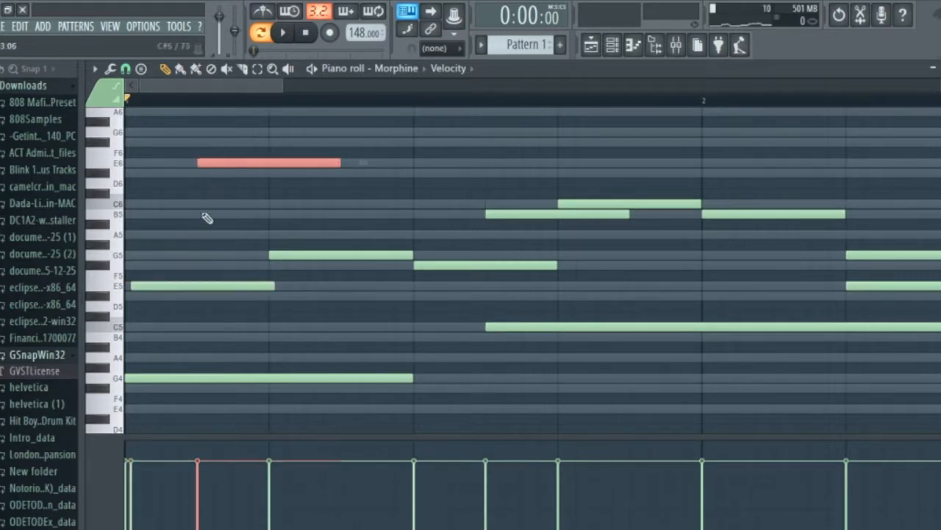
{"action": "left_click", "coordinate": [291, 252]}
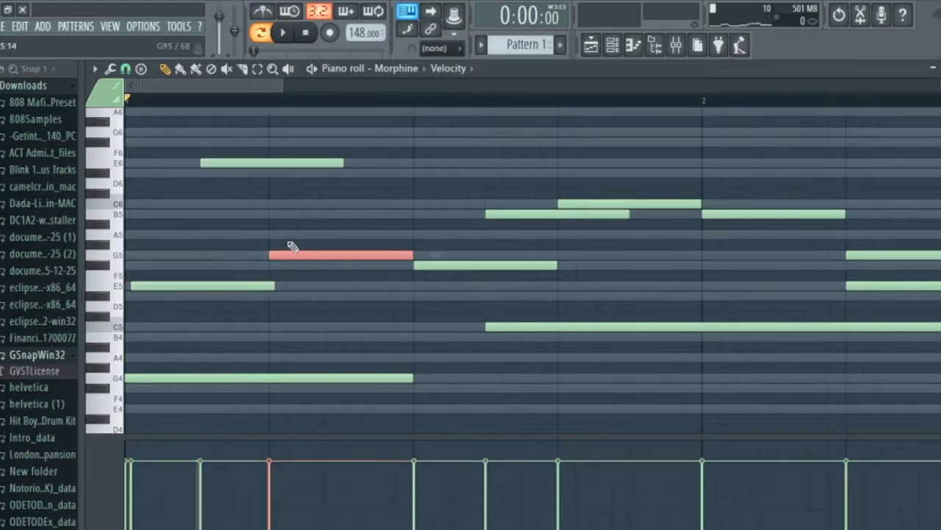
Nudge bar 1's F#5 and C6 slightly later, its B5 and the B5 opening bar 2 slightly earlier, and start playback.
{"action": "left_click", "coordinate": [442, 264]}
{"action": "left_click", "coordinate": [524, 214]}
{"action": "mouse_move", "coordinate": [587, 179]}
{"action": "left_mouse_down"}
{"action": "mouse_move", "coordinate": [617, 206]}
{"action": "mouse_move", "coordinate": [615, 196]}
{"action": "mouse_move", "coordinate": [675, 205]}
{"action": "left_mouse_up"}
{"action": "key", "text": "shift+Right"}
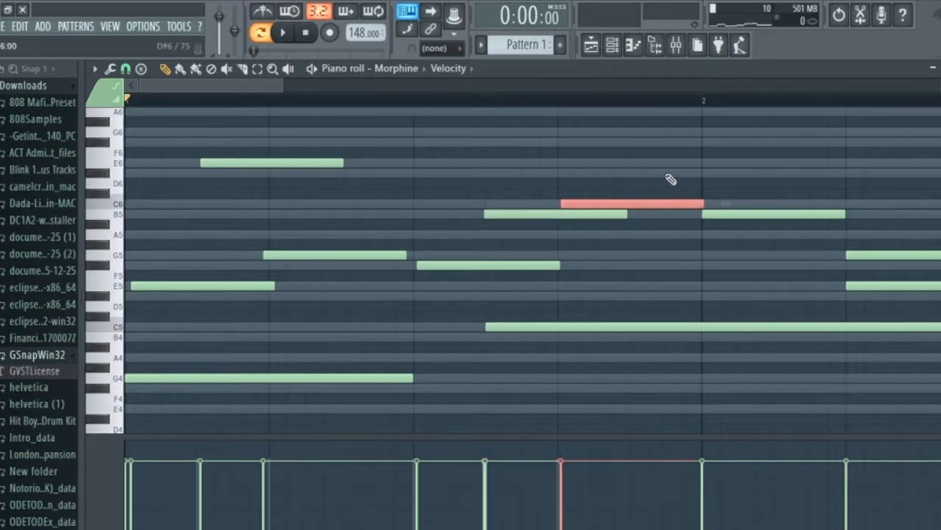
{"action": "left_click", "coordinate": [747, 214]}
{"action": "key", "text": "space"}
{"action": "scroll", "coordinate": [725, 259], "scroll_direction": "down", "scroll_amount": 4}
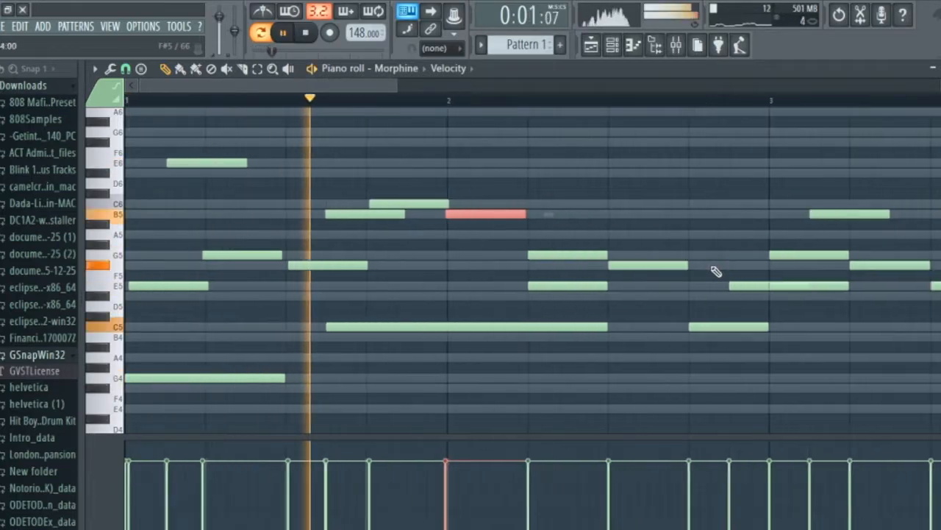
Nudge bar 2's G5 and F#5 slightly later and the E5 before bar 3 slightly earlier.
{"action": "left_click", "coordinate": [566, 254]}
{"action": "key", "text": "shift+Right"}
{"action": "key", "text": "shift+Right"}
{"action": "key", "text": "shift+Right"}
{"action": "key", "text": "shift+Right"}
{"action": "left_click_drag", "start_coordinate": [704, 256], "coordinate": [670, 270]}
{"action": "key", "text": "shift+Right"}
{"action": "key", "text": "shift+Right"}
{"action": "left_click_drag", "start_coordinate": [735, 293], "coordinate": [738, 283]}
{"action": "key", "text": "shift+Left"}
{"action": "key", "text": "shift+Left"}
{"action": "key", "text": "shift+Left"}
Nudge the G5 opening bar 3 and the B5 after it slightly earlier than the grid.
{"action": "left_click_drag", "start_coordinate": [768, 244], "coordinate": [781, 249]}
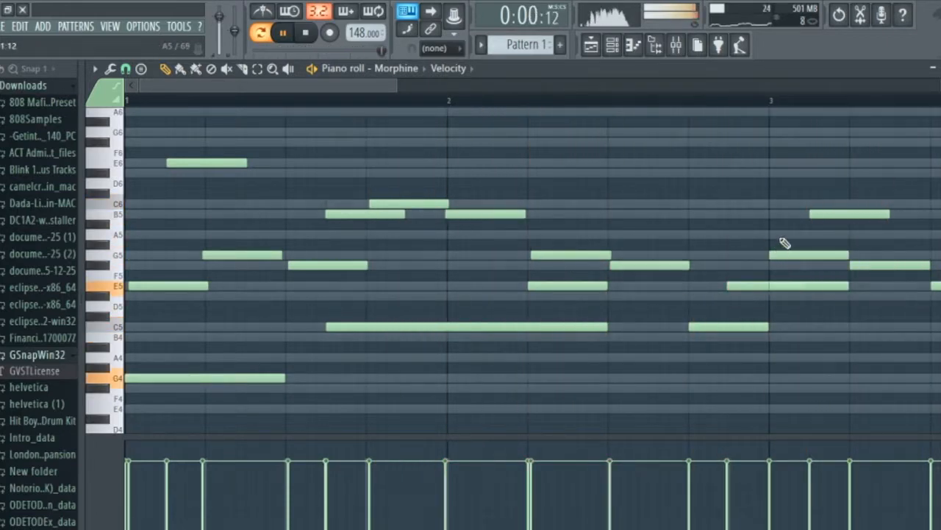
{"action": "left_click_drag", "start_coordinate": [844, 243], "coordinate": [839, 255]}
{"action": "key", "text": "shift+Left"}
{"action": "key", "text": "shift+Left"}
{"action": "key", "text": "shift+Left"}
{"action": "left_click_drag", "start_coordinate": [834, 200], "coordinate": [829, 214]}
{"action": "key", "text": "shift+Left"}
{"action": "left_click_drag", "start_coordinate": [816, 169], "coordinate": [849, 231]}
{"action": "scroll", "coordinate": [860, 231], "scroll_direction": "up", "scroll_amount": 3}
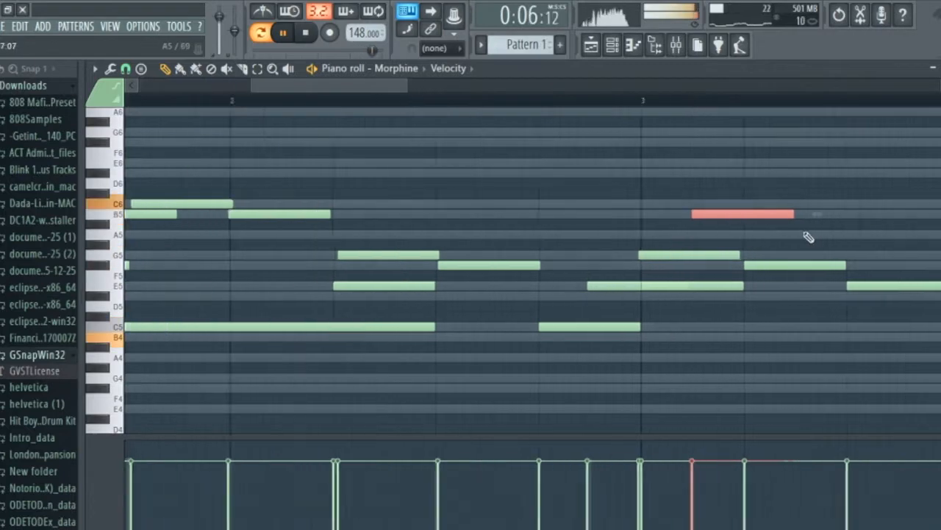
{"action": "key", "text": "shift+Left"}
Nudge bar 3's F#5 slightly earlier and the E5 that follows it slightly later.
{"action": "left_click_drag", "start_coordinate": [785, 241], "coordinate": [800, 286]}
{"action": "key", "text": "shift+Left"}
{"action": "key", "text": "shift+Left"}
{"action": "key", "text": "shift+Left"}
{"action": "key", "text": "shift+Left"}
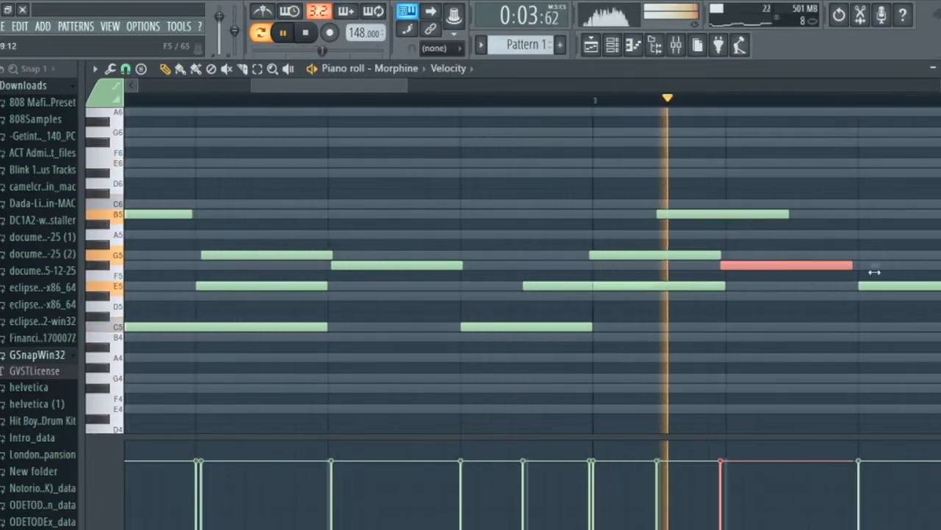
{"action": "key", "text": "shift+Down"}
{"action": "key", "text": "shift+Down"}
{"action": "scroll", "coordinate": [910, 301], "scroll_direction": "down", "scroll_amount": 3}
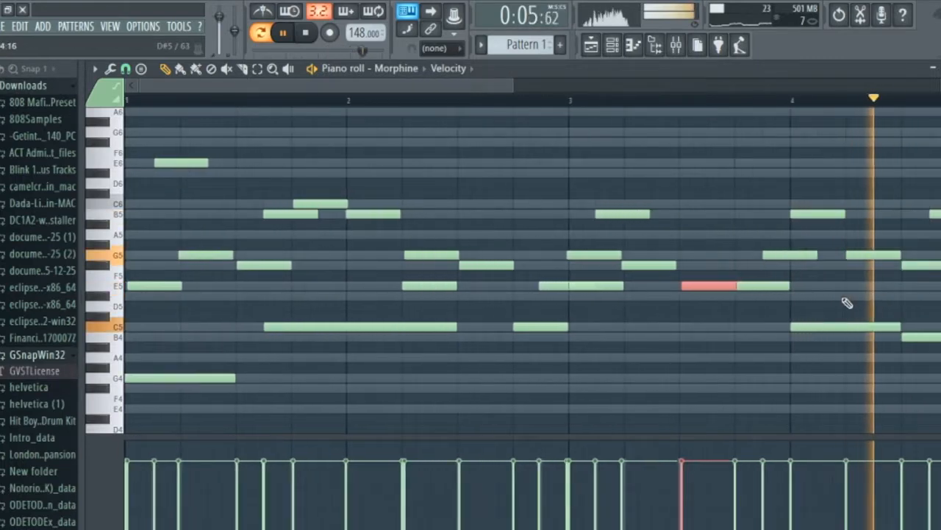
Nudge the B5 opening bar 4 and the G5 before it later, and bar 4's next G5 and F#5 slightly earlier.
{"action": "left_click", "coordinate": [823, 214]}
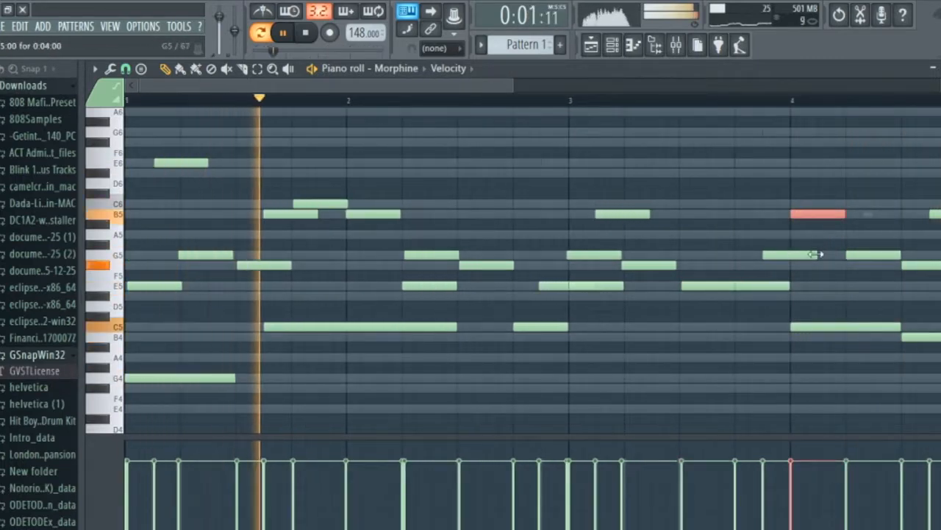
{"action": "left_click_drag", "start_coordinate": [818, 264], "coordinate": [791, 193]}
{"action": "key", "text": "shift+Right"}
{"action": "key", "text": "shift+Right"}
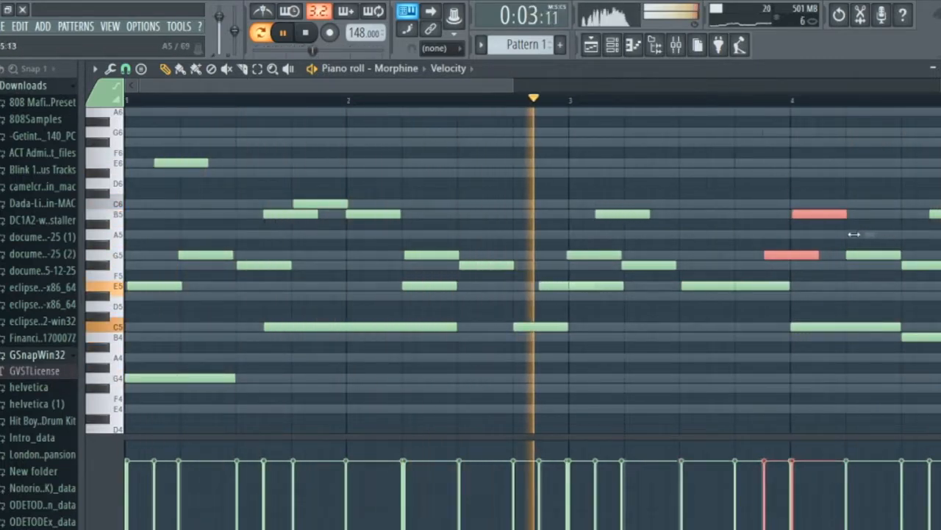
{"action": "left_click", "coordinate": [866, 256], "text": "ctrl"}
{"action": "key", "text": "shift+Left"}
{"action": "left_click", "coordinate": [912, 264], "text": "ctrl"}
{"action": "key", "text": "shift+Left"}
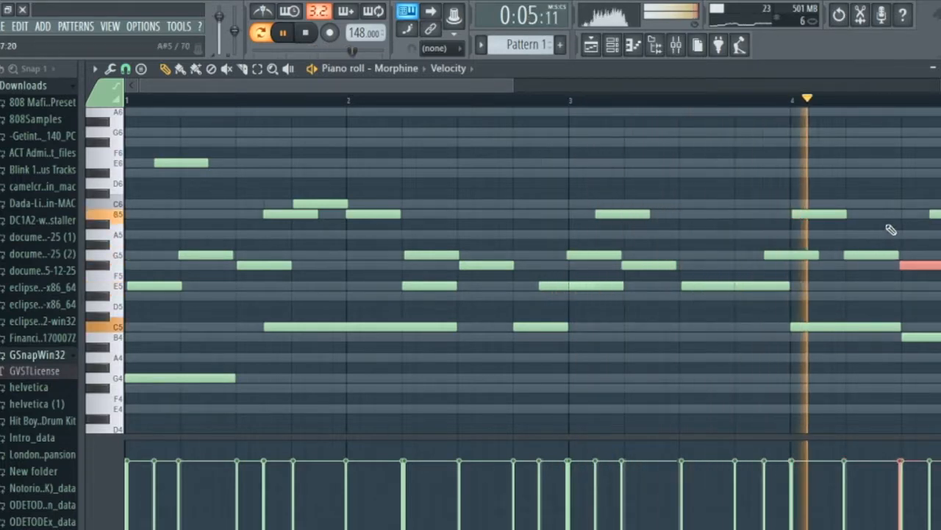
Nudge the closing C6 and the final F#5 of bar 4 slightly earlier, and clear the note selection.
{"action": "scroll", "coordinate": [891, 225], "scroll_direction": "down", "scroll_amount": 2}
{"action": "scroll", "coordinate": [793, 254], "scroll_direction": "up", "scroll_amount": 5}
{"action": "left_click_drag", "start_coordinate": [752, 237], "coordinate": [767, 217]}
{"action": "key", "text": "shift+Left"}
{"action": "left_click_drag", "start_coordinate": [792, 247], "coordinate": [806, 285]}
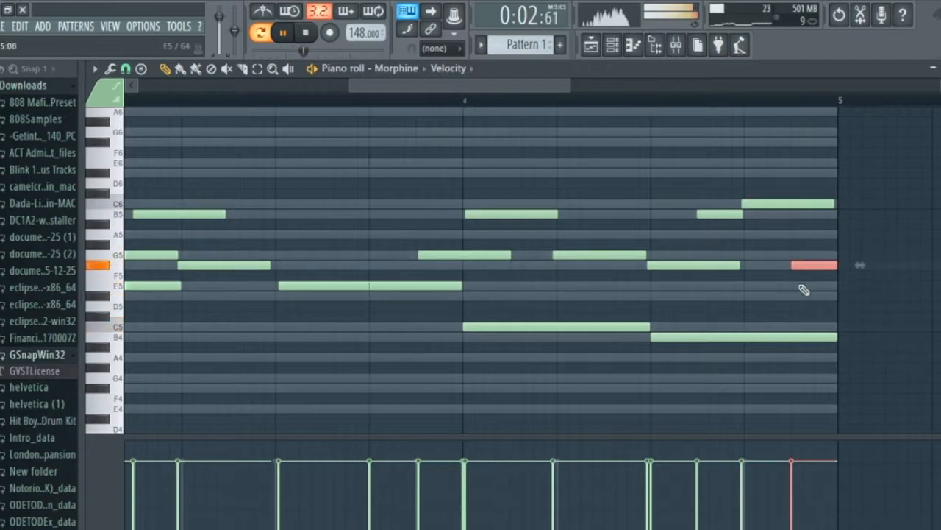
{"action": "key", "text": "shift+Left"}
{"action": "left_click_drag", "start_coordinate": [774, 236], "coordinate": [759, 195]}
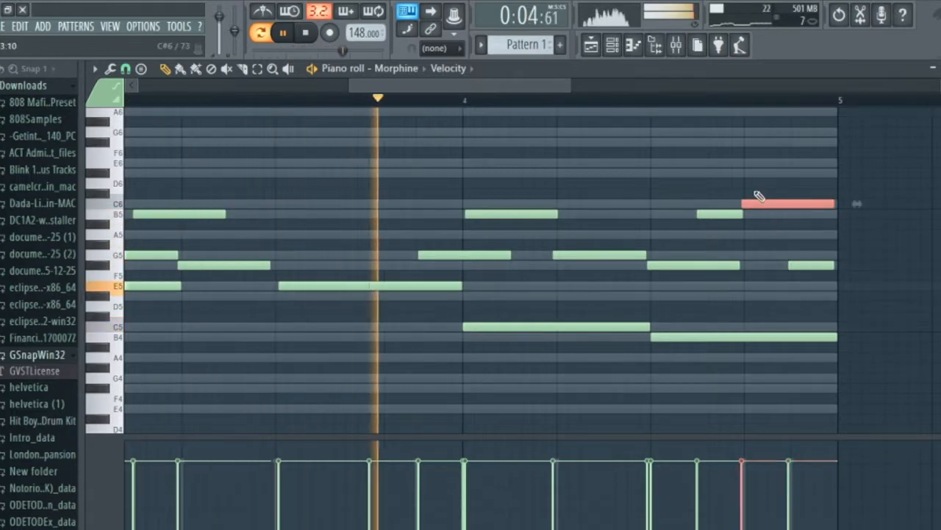
{"action": "left_click", "coordinate": [715, 167], "text": "ctrl"}
{"action": "scroll", "coordinate": [717, 175], "scroll_direction": "down", "scroll_amount": 4}
Stop playback, unmute the Classic insert in the mixer and play it together with insert 3.
{"action": "key", "text": "space"}
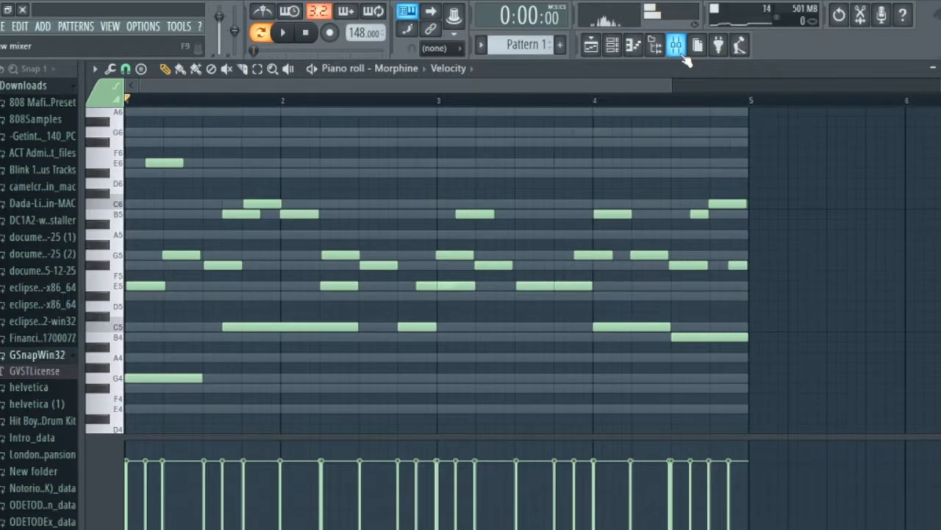
{"action": "left_click", "coordinate": [678, 49]}
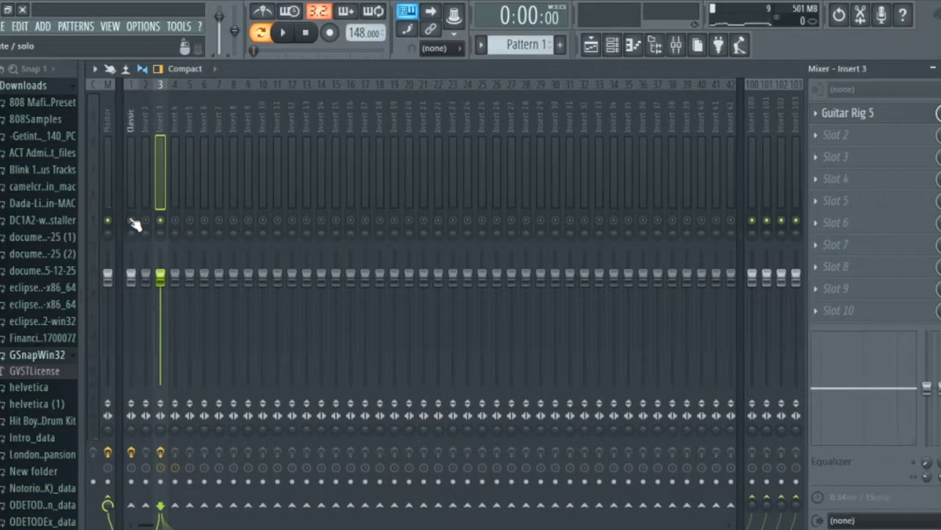
{"action": "key", "text": "space"}
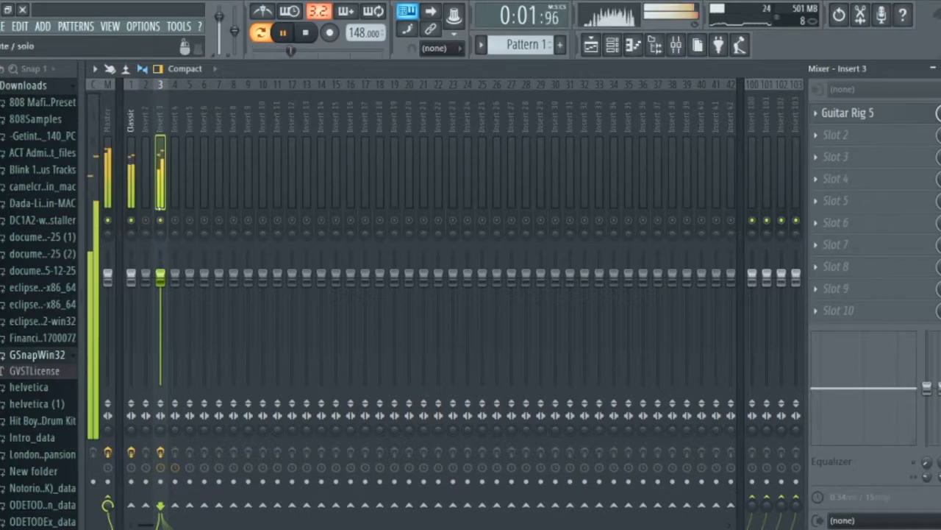
Transpose all notes of the Classic channel down one octave and play the pattern.
{"action": "left_click", "coordinate": [615, 47]}
{"action": "key", "text": "space"}
{"action": "left_click", "coordinate": [376, 131]}
{"action": "key", "text": "ctrl+a"}
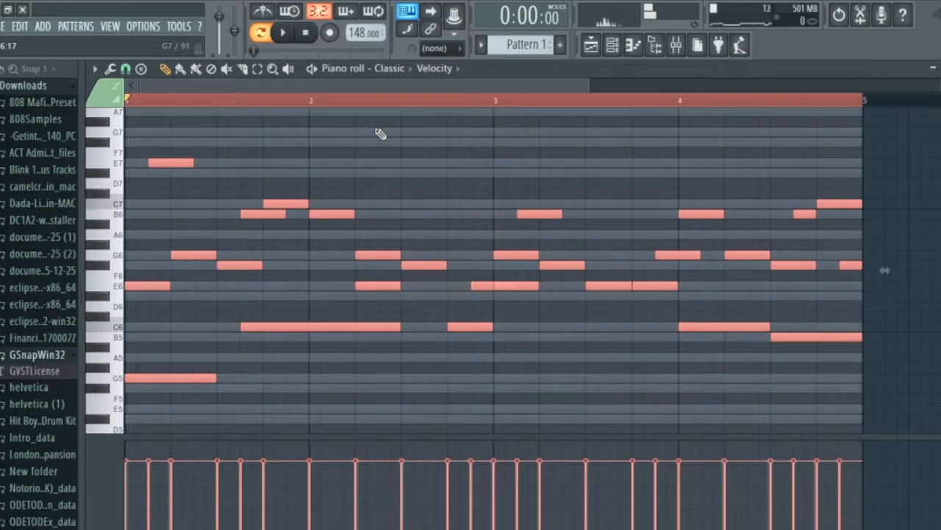
{"action": "key", "text": "ctrl+Down"}
{"action": "key", "text": "space"}
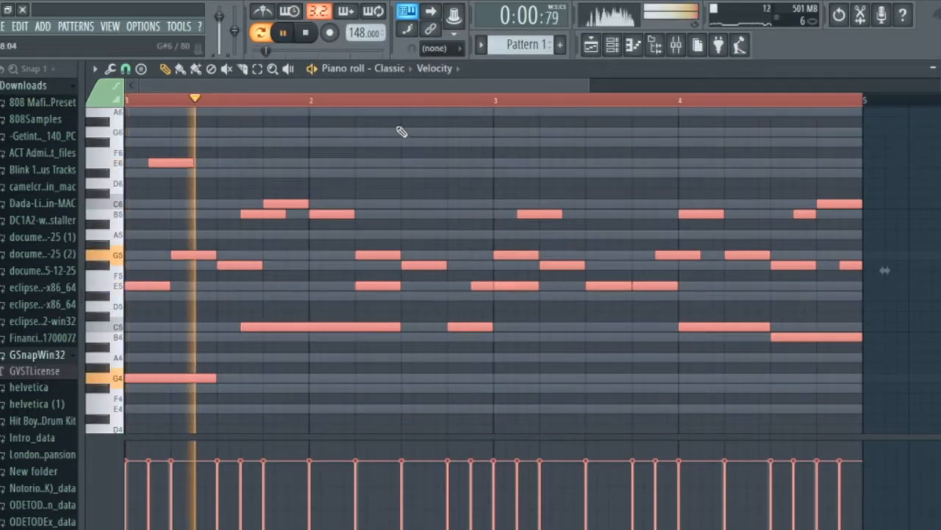
Stop playback, load Fruity Love Philter in the Classic insert's second effect slot and close its window.
{"action": "left_click", "coordinate": [632, 45]}
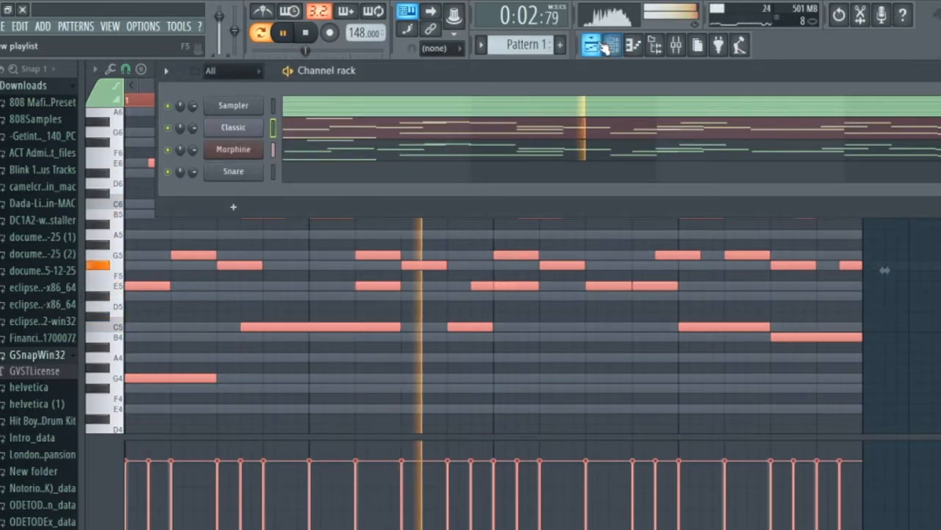
{"action": "left_click", "coordinate": [606, 45]}
{"action": "left_click", "coordinate": [655, 45]}
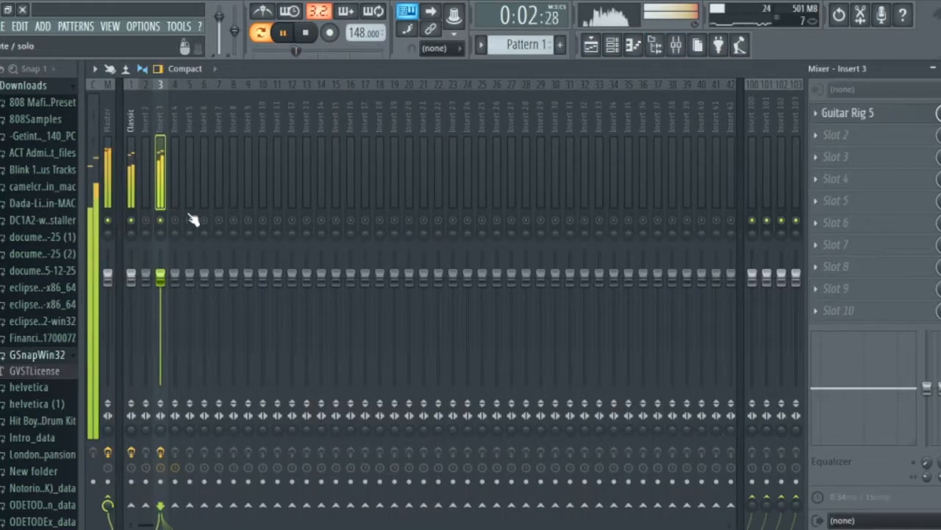
{"action": "left_click", "coordinate": [135, 190]}
{"action": "key", "text": "space"}
{"action": "left_click", "coordinate": [873, 144]}
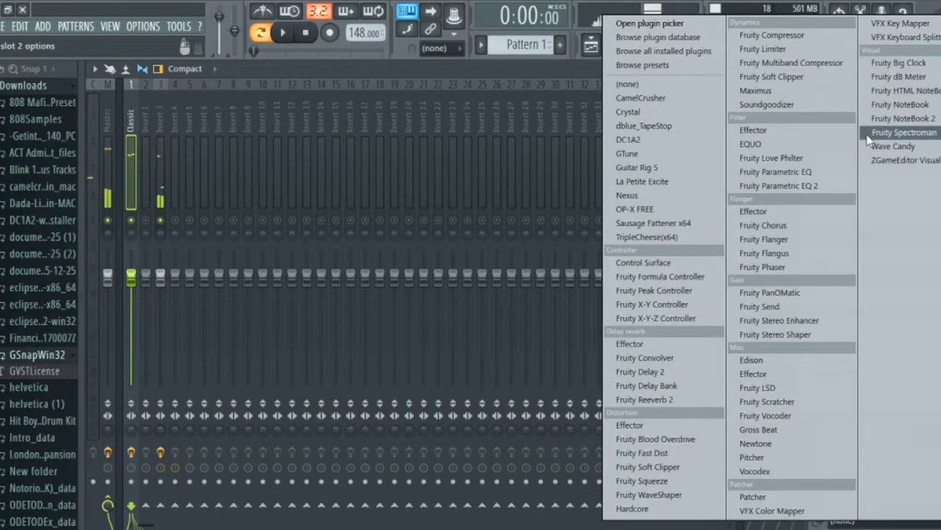
{"action": "left_click", "coordinate": [786, 160]}
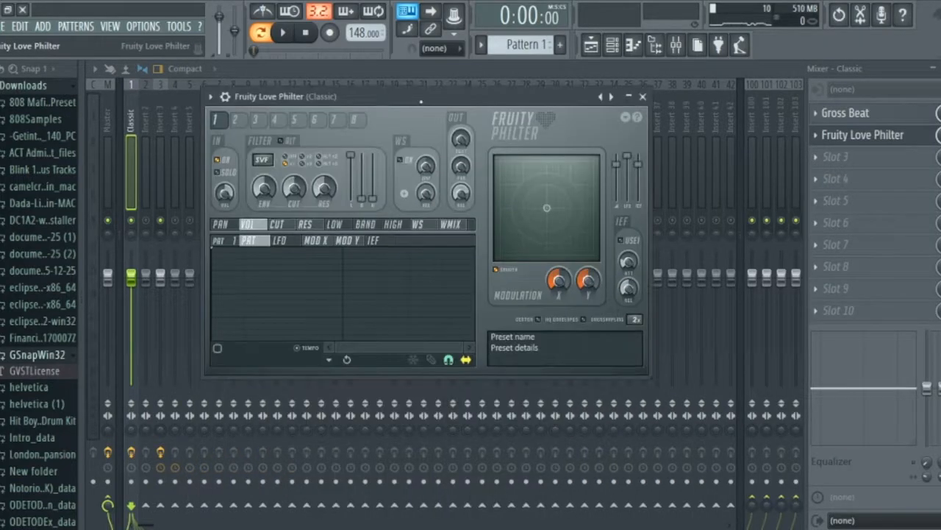
{"action": "left_click", "coordinate": [643, 97]}
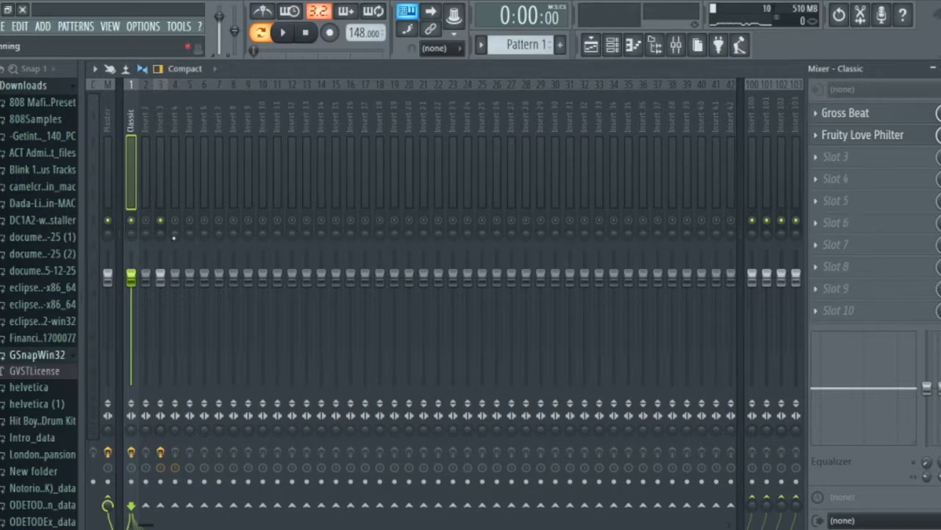
During playback, lower the Classic and insert 3 mixer faders to about a quarter of their travel, then stop in the channel rack.
{"action": "key", "text": "space"}
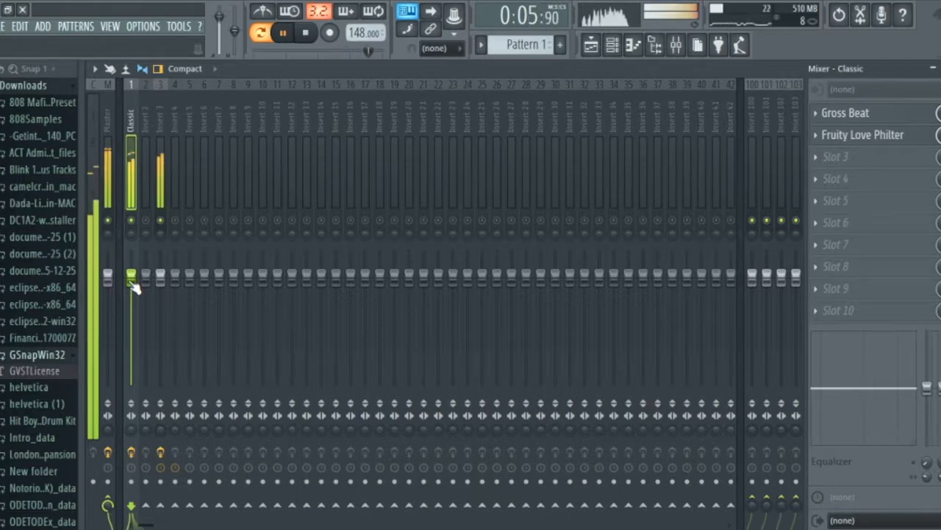
{"action": "left_click_drag", "start_coordinate": [131, 276], "coordinate": [131, 365]}
{"action": "left_click_drag", "start_coordinate": [161, 275], "coordinate": [160, 359]}
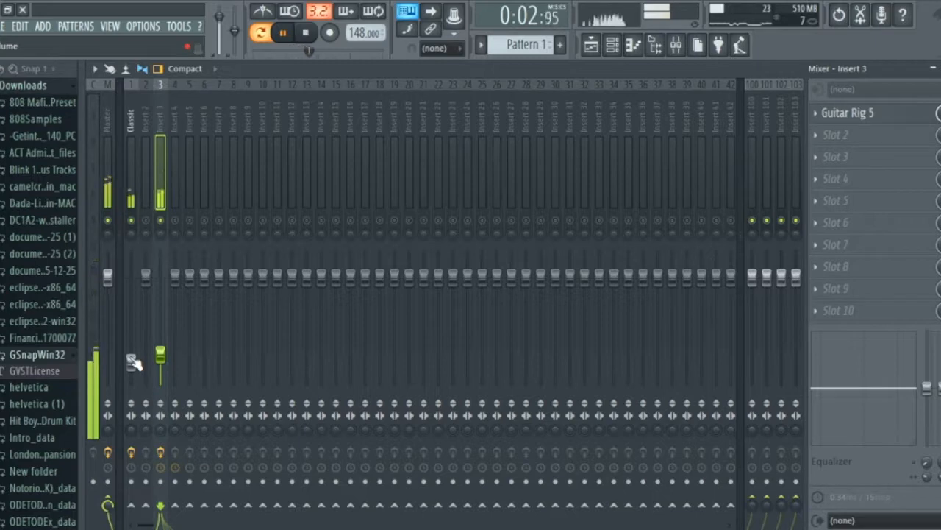
{"action": "left_click", "coordinate": [612, 45]}
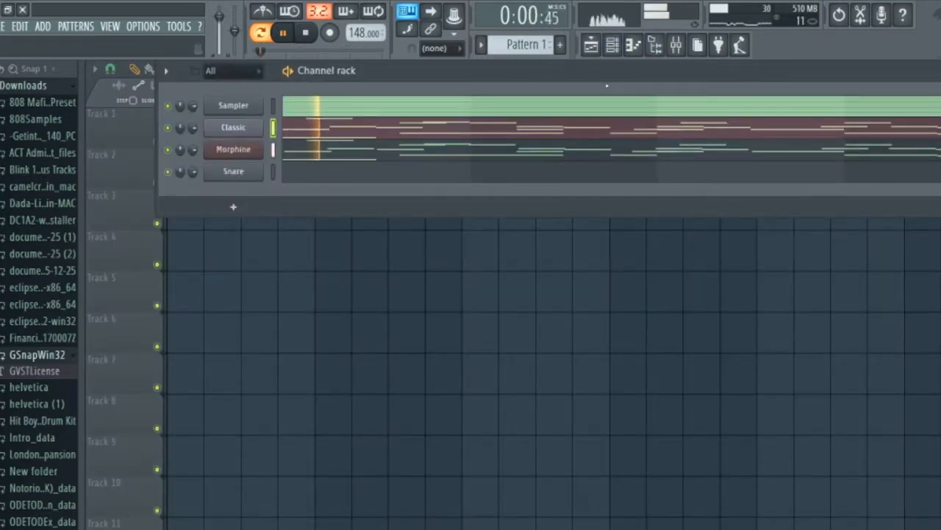
{"action": "key", "text": "space"}
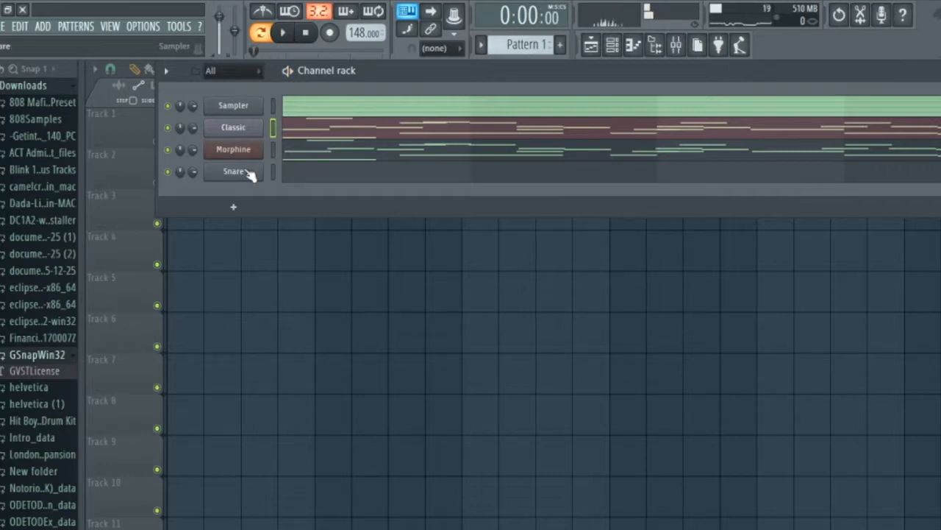
Replace the Snare channel's instrument with Harmor, load its Crystal bell preset and move the plugin window clear of the channel list.
{"action": "right_click", "coordinate": [250, 173]}
{"action": "mouse_move", "coordinate": [309, 255]}
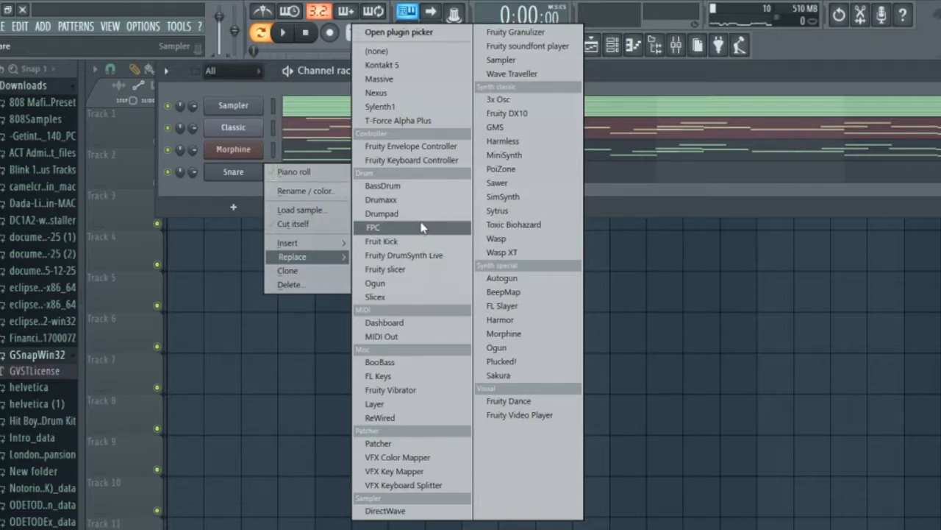
{"action": "left_click", "coordinate": [543, 325]}
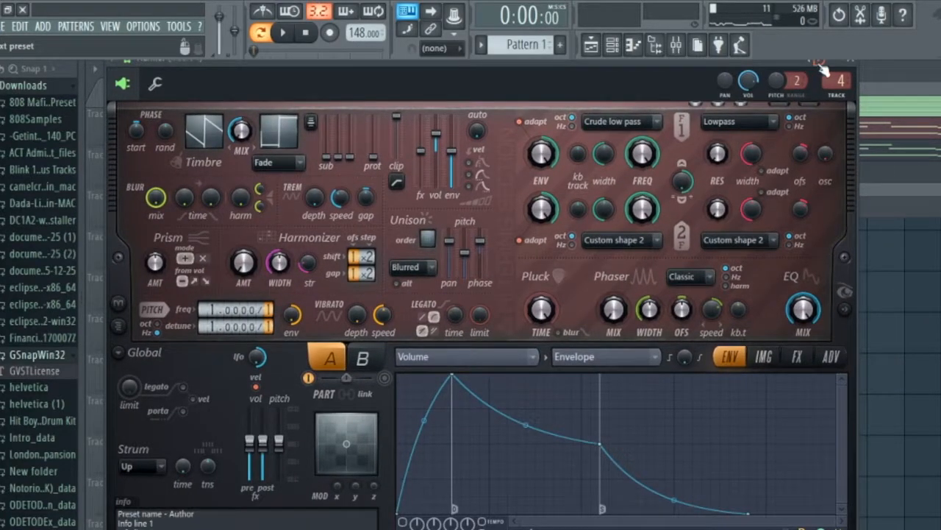
{"action": "left_click", "coordinate": [821, 66]}
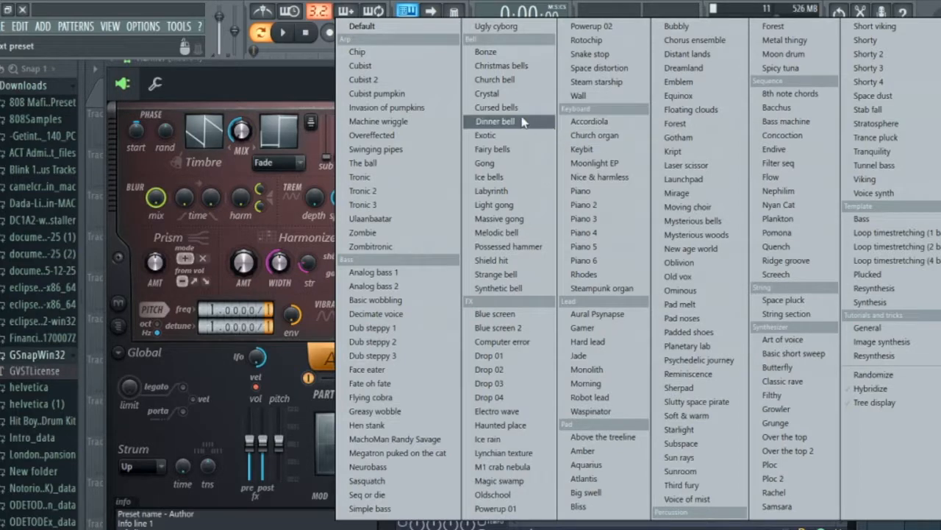
{"action": "left_click", "coordinate": [517, 94]}
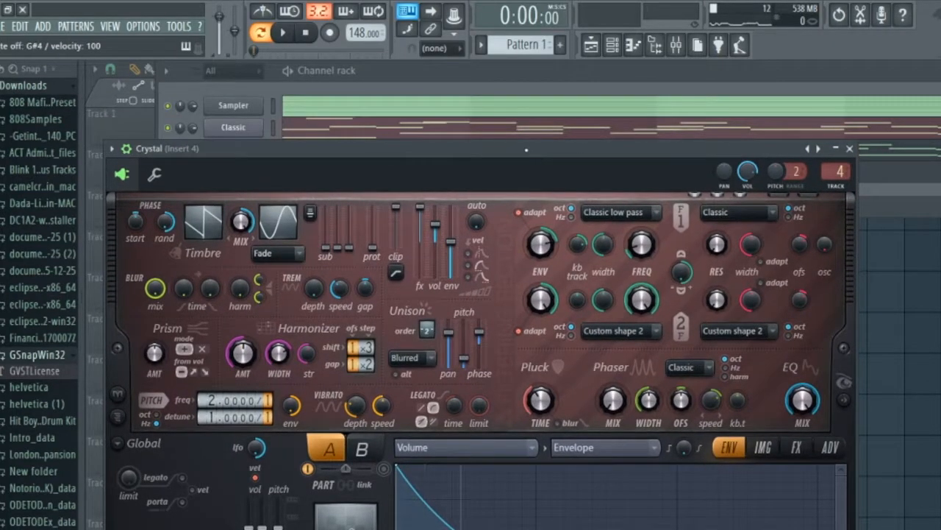
{"action": "left_click_drag", "start_coordinate": [352, 148], "coordinate": [416, 186]}
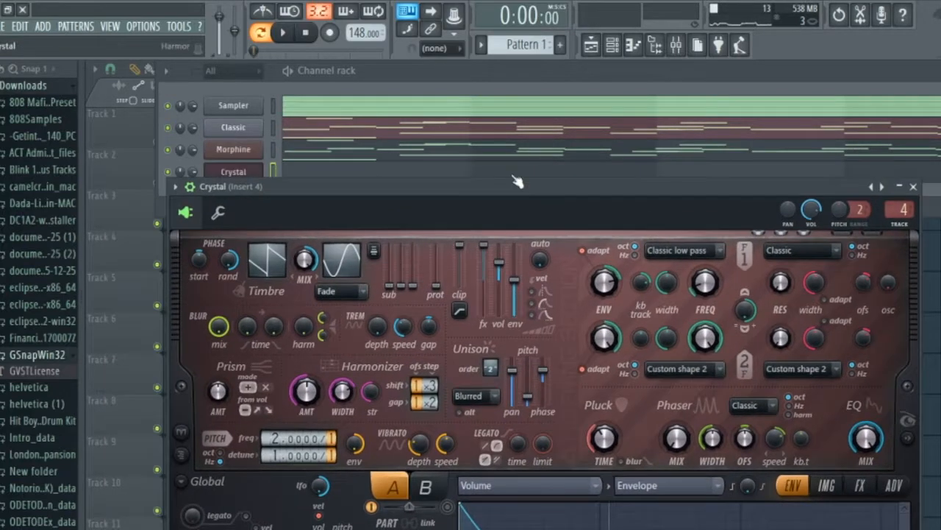
Play the pattern and toggle solo on and off for insert 3 in the mixer.
{"action": "key", "text": "space"}
{"action": "left_click", "coordinate": [676, 45]}
{"action": "key", "text": "space"}
{"action": "right_click", "coordinate": [161, 221]}
{"action": "right_click", "coordinate": [161, 222]}
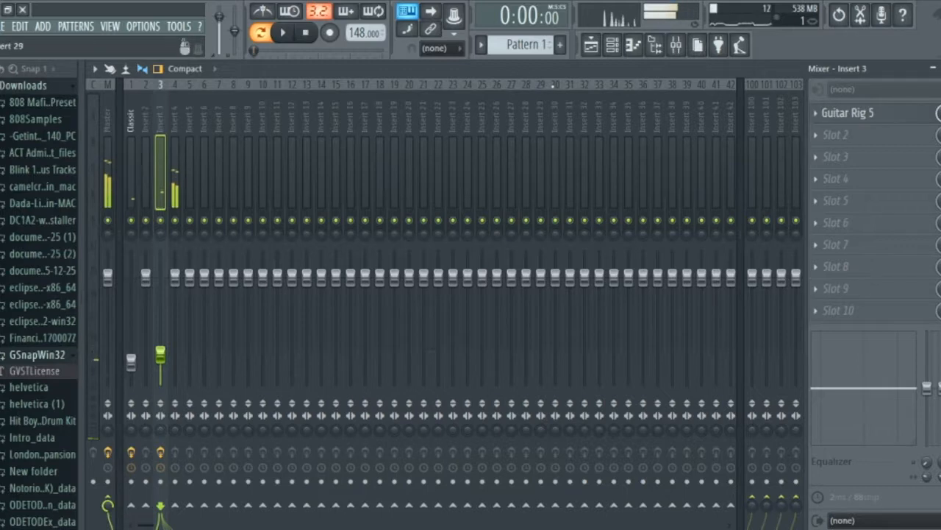
Open the Crystal channel's piano roll and play the existing pattern over its four bars.
{"action": "left_click", "coordinate": [629, 45]}
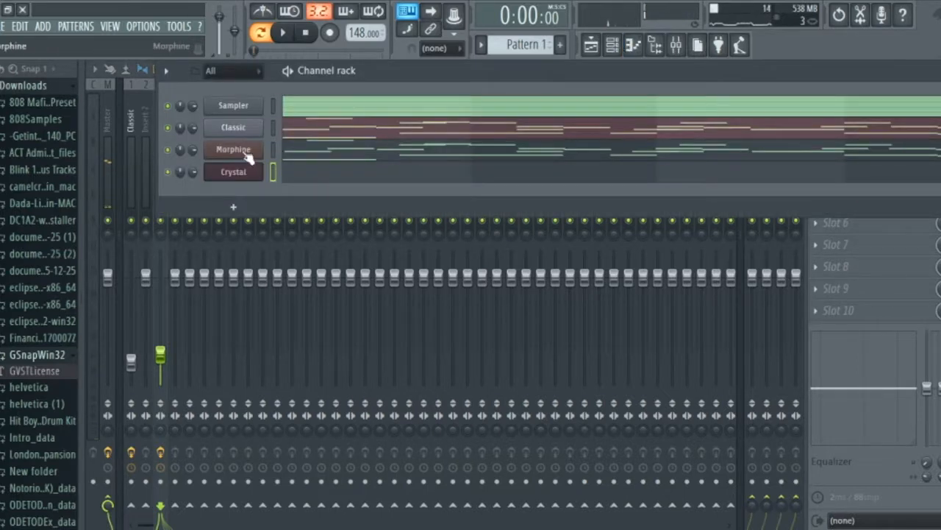
{"action": "left_click", "coordinate": [247, 155]}
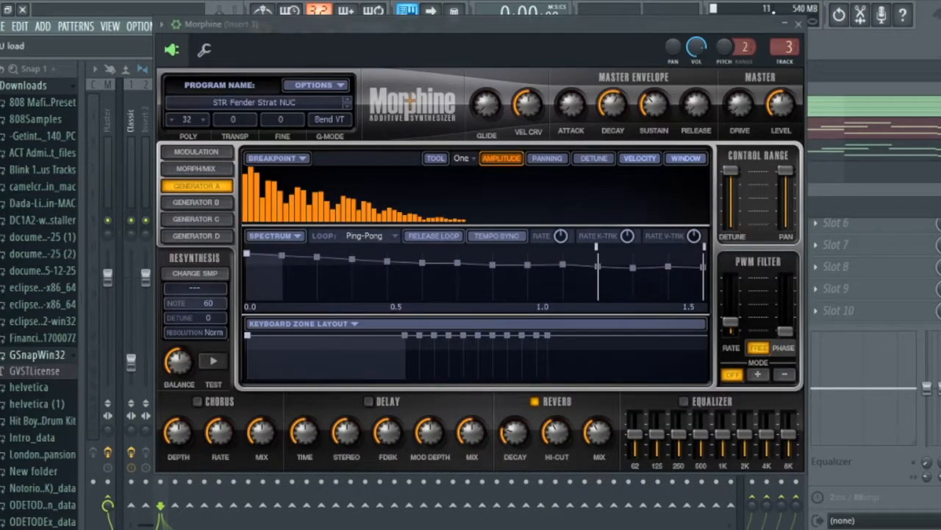
{"action": "left_click", "coordinate": [801, 24]}
{"action": "left_click", "coordinate": [378, 181]}
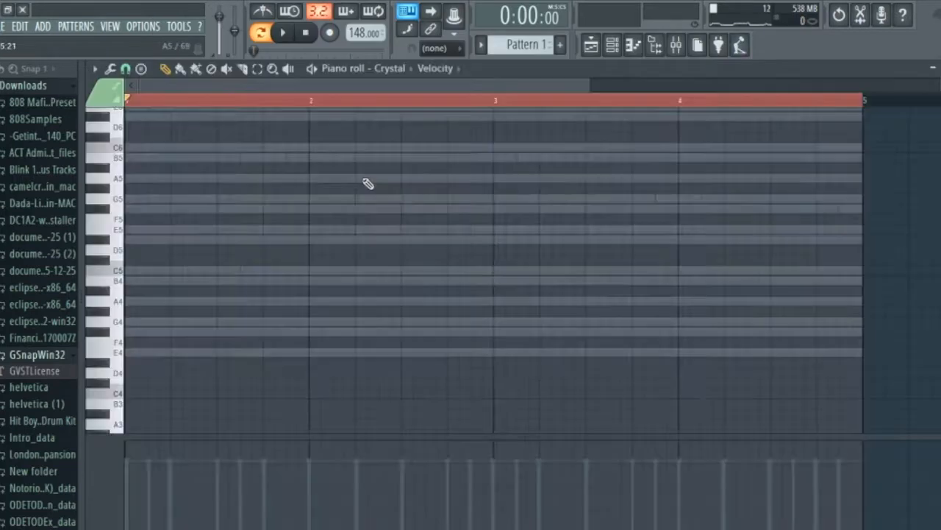
{"action": "key", "text": "space"}
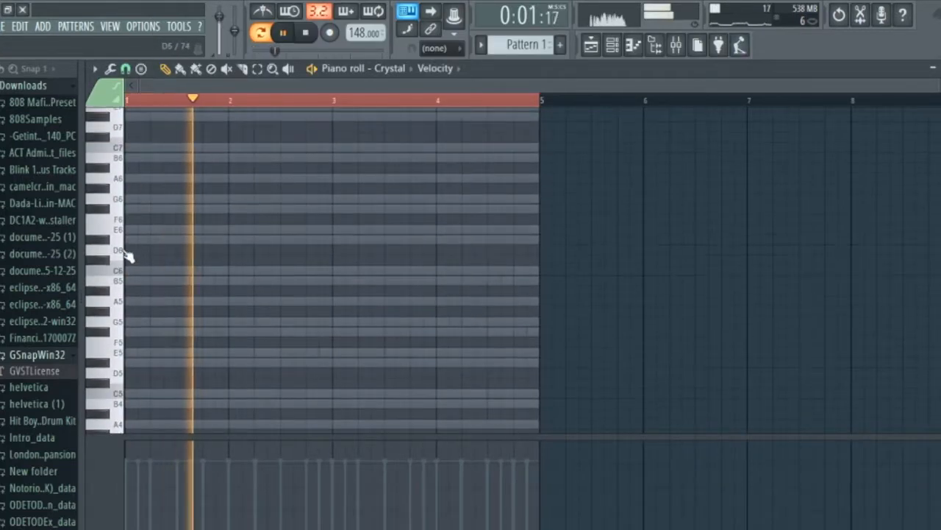
{"action": "key", "text": "space"}
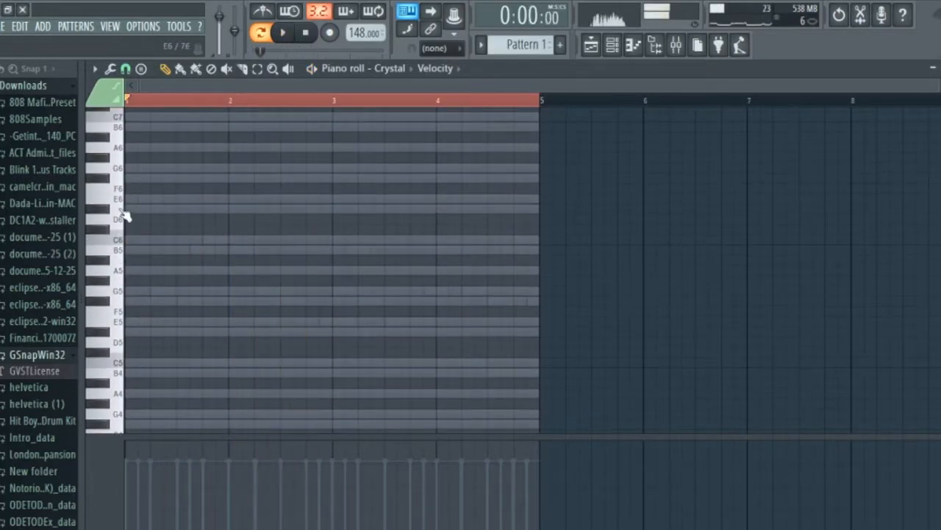
Place a one-beat E6 note at the start of bar 1 in the Crystal piano roll and audition it.
{"action": "left_click", "coordinate": [128, 199]}
{"action": "left_click_drag", "start_coordinate": [154, 209], "coordinate": [144, 209]}
{"action": "key", "text": "space"}
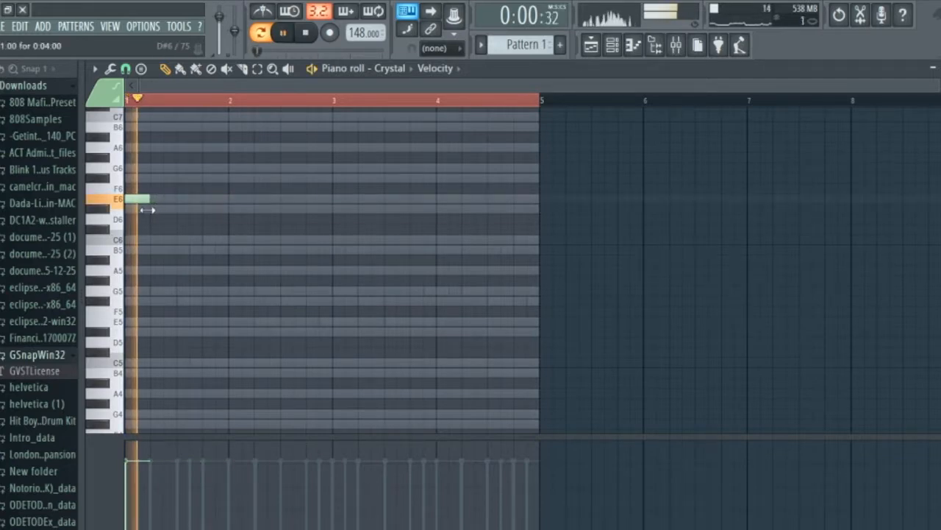
{"action": "key", "text": "space"}
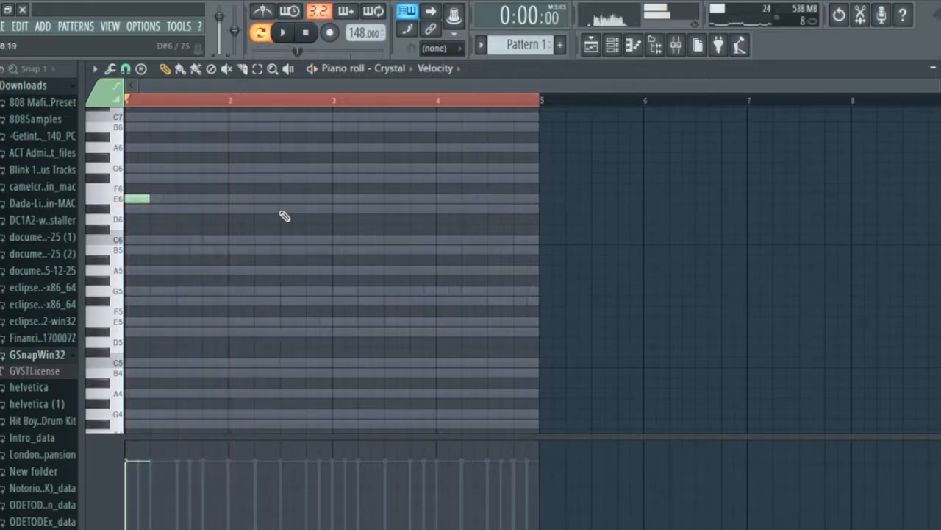
Add one-beat C6 and B5 notes on the last two beats of bar 2 and G5 at bar 3's start, then audition.
{"action": "left_click", "coordinate": [286, 240]}
{"action": "left_click", "coordinate": [314, 250]}
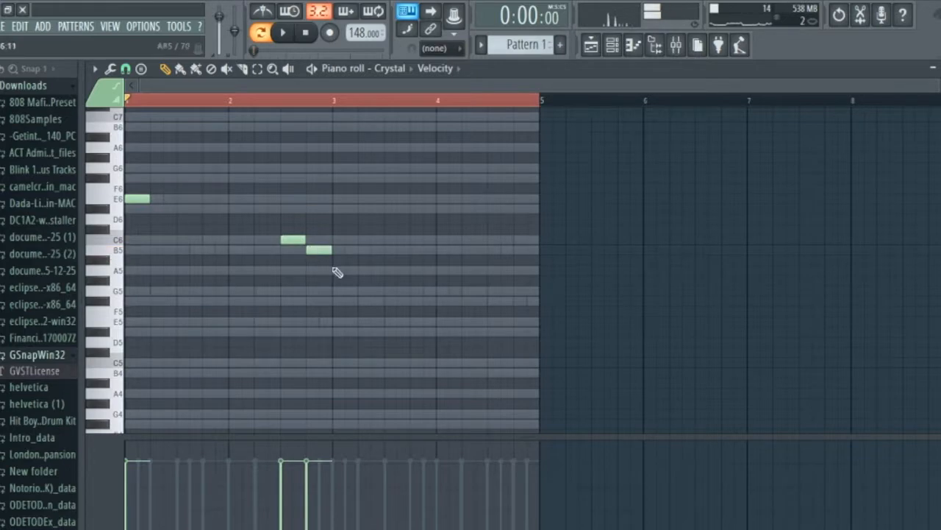
{"action": "left_click", "coordinate": [338, 290]}
{"action": "key", "text": "space"}
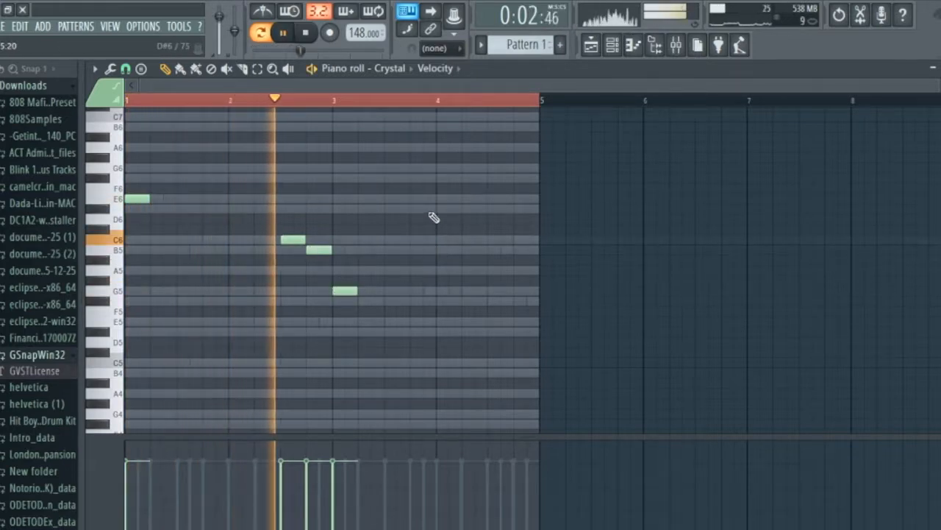
{"action": "key", "text": "space"}
Add one-beat C6 and B5 notes on the last two beats of bar 4 and play the pattern.
{"action": "left_click", "coordinate": [490, 209]}
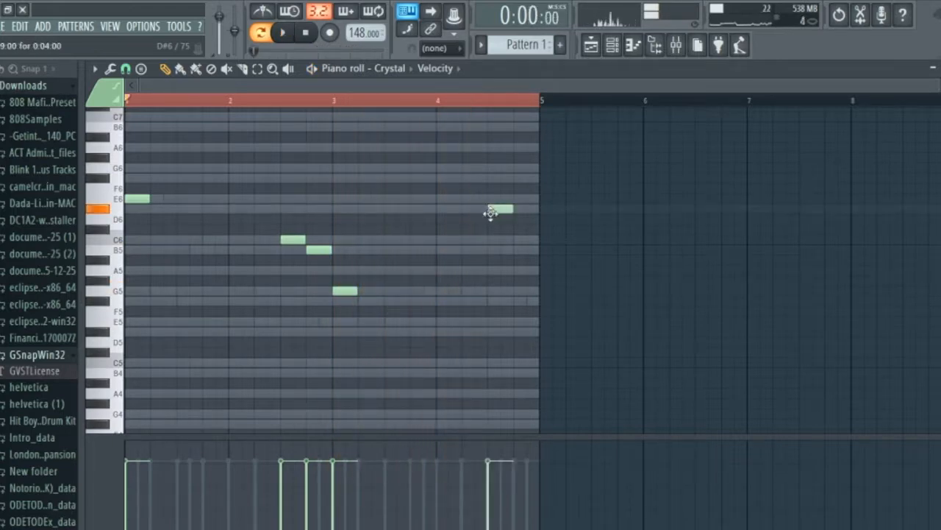
{"action": "left_click_drag", "start_coordinate": [491, 212], "coordinate": [491, 242]}
{"action": "left_click", "coordinate": [522, 250]}
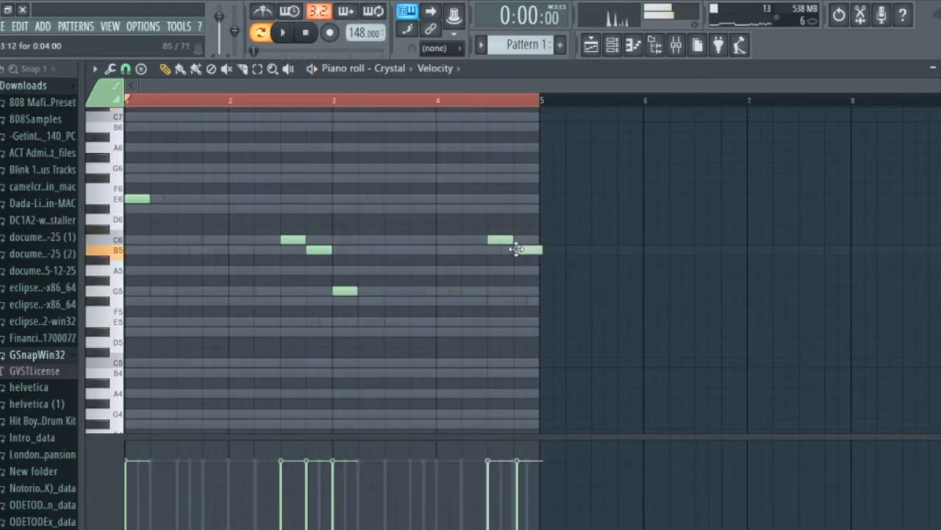
{"action": "key", "text": "space"}
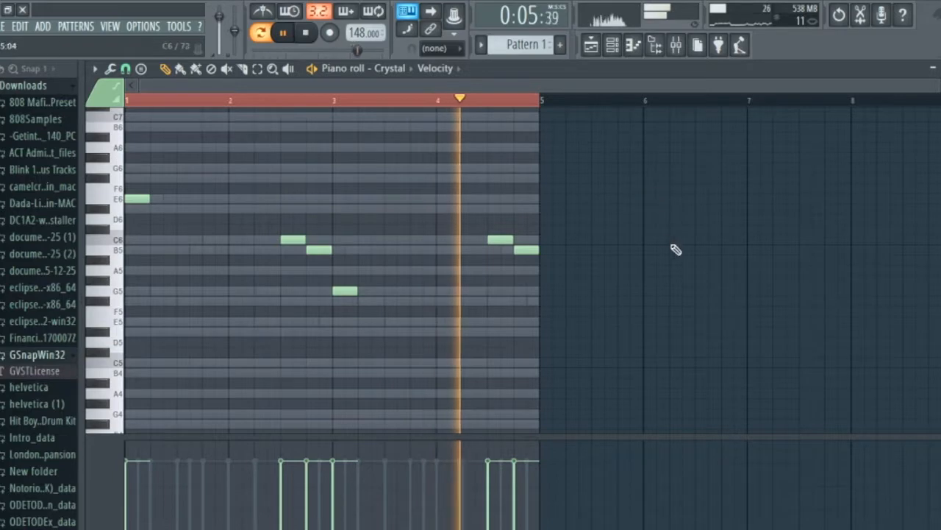
Select the Crystal channel's mixer insert 4 and lower its fader to about -11.6 dB during playback.
{"action": "left_click", "coordinate": [612, 47]}
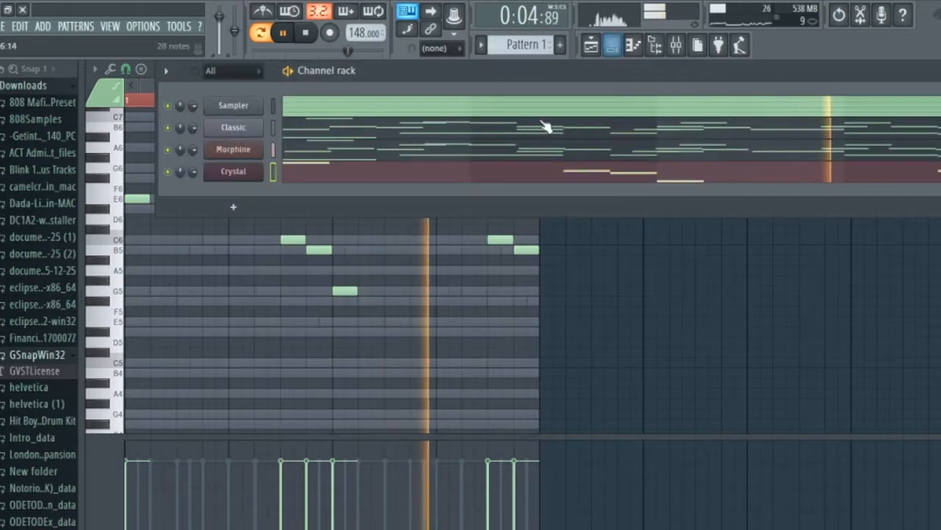
{"action": "left_click", "coordinate": [675, 45]}
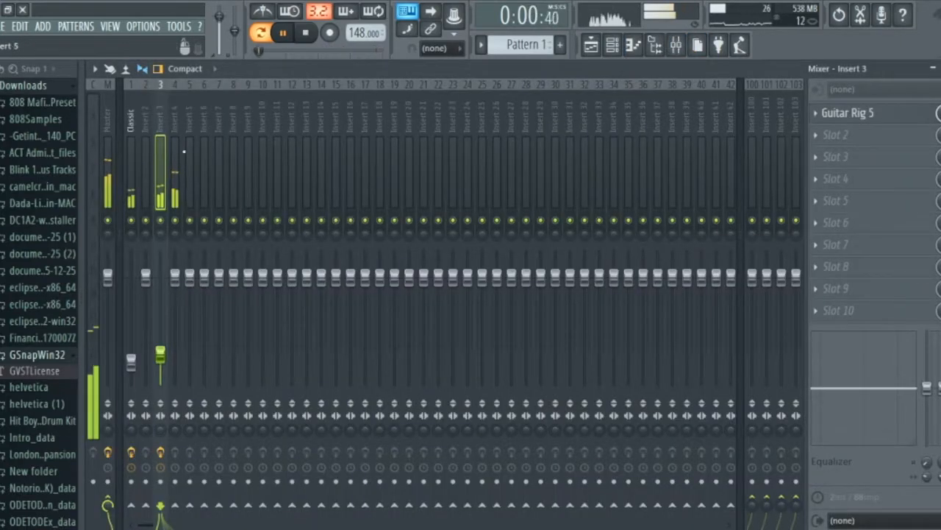
{"action": "left_click", "coordinate": [175, 149]}
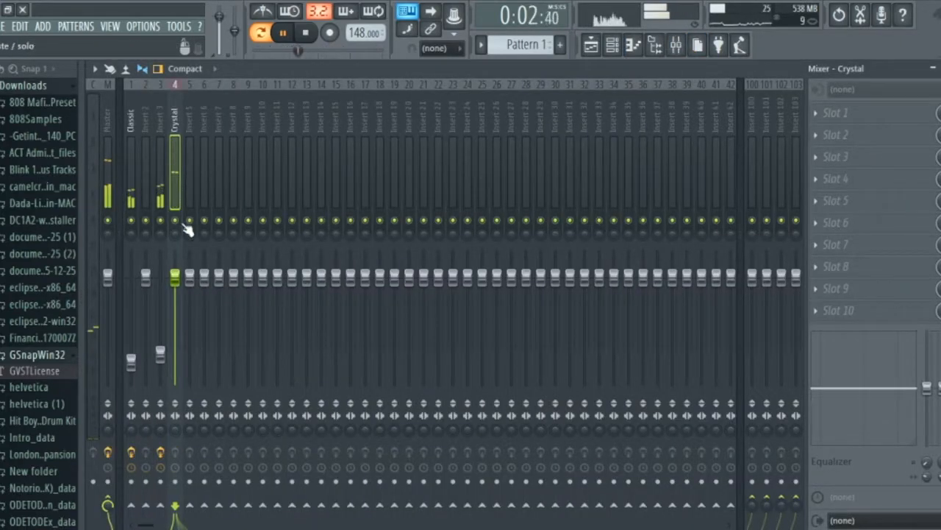
{"action": "left_click_drag", "start_coordinate": [176, 276], "coordinate": [175, 321]}
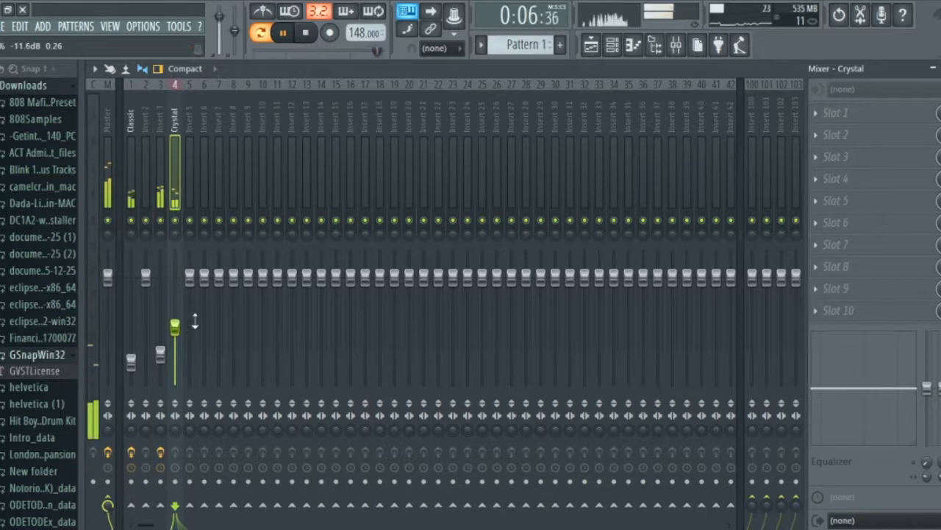
Reopen the Crystal channel's Harmor and audition the preceding bell presets with the pattern, back to Bonze.
{"action": "left_click", "coordinate": [633, 46]}
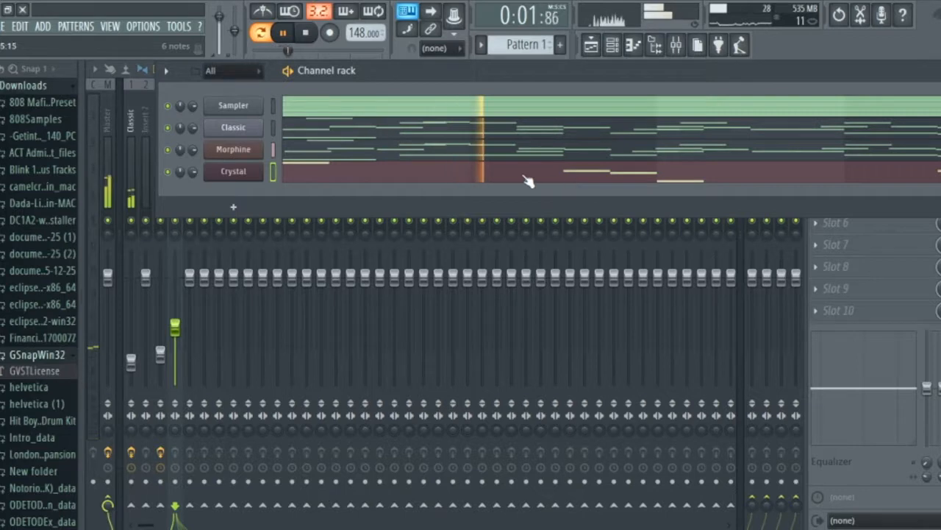
{"action": "left_click", "coordinate": [223, 174]}
{"action": "key", "text": "space"}
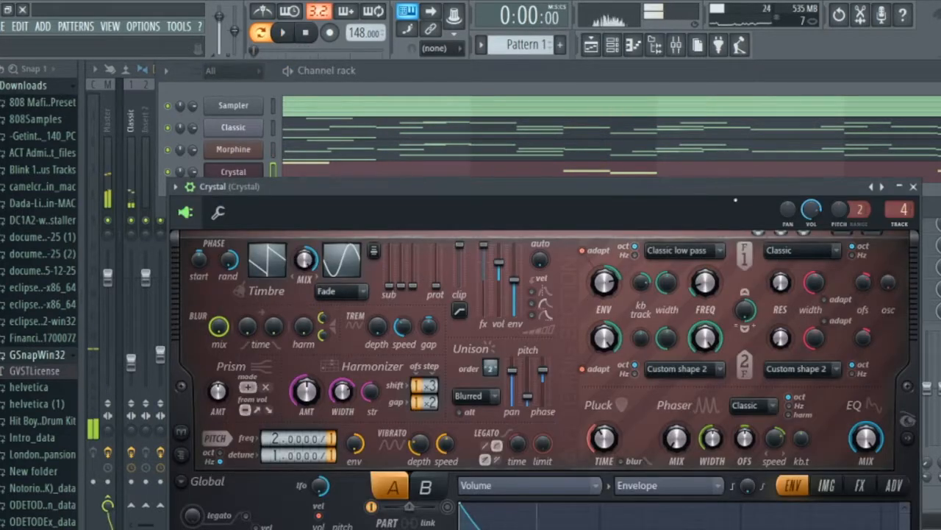
{"action": "left_click", "coordinate": [873, 188]}
{"action": "key", "text": "space"}
{"action": "left_click", "coordinate": [872, 189]}
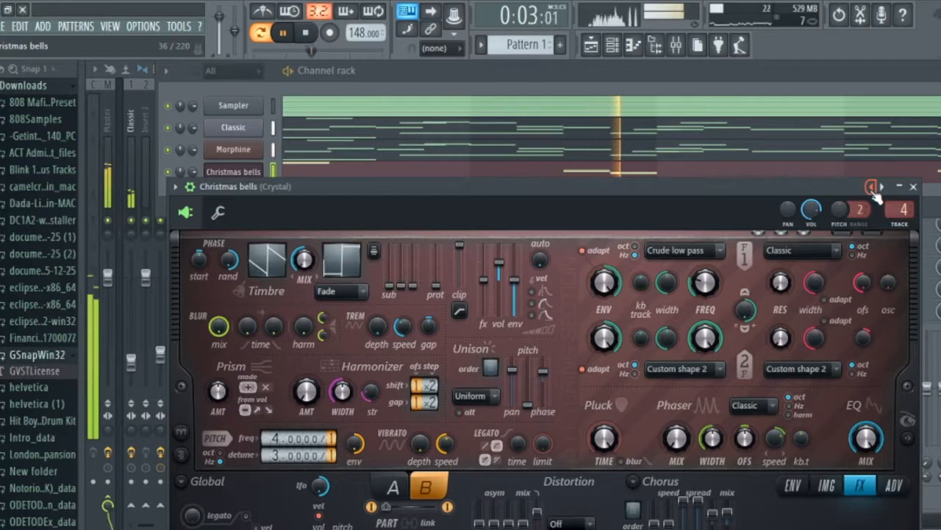
{"action": "left_click", "coordinate": [872, 188]}
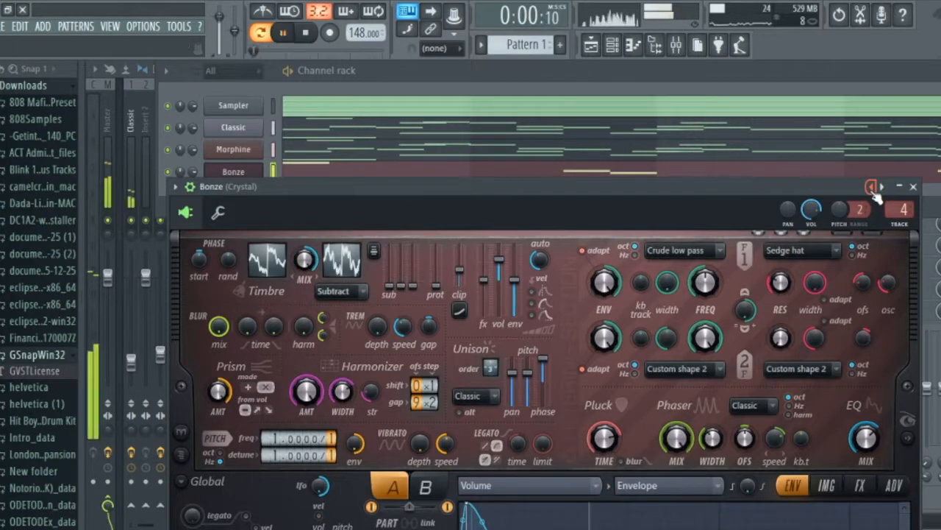
{"action": "key", "text": "space"}
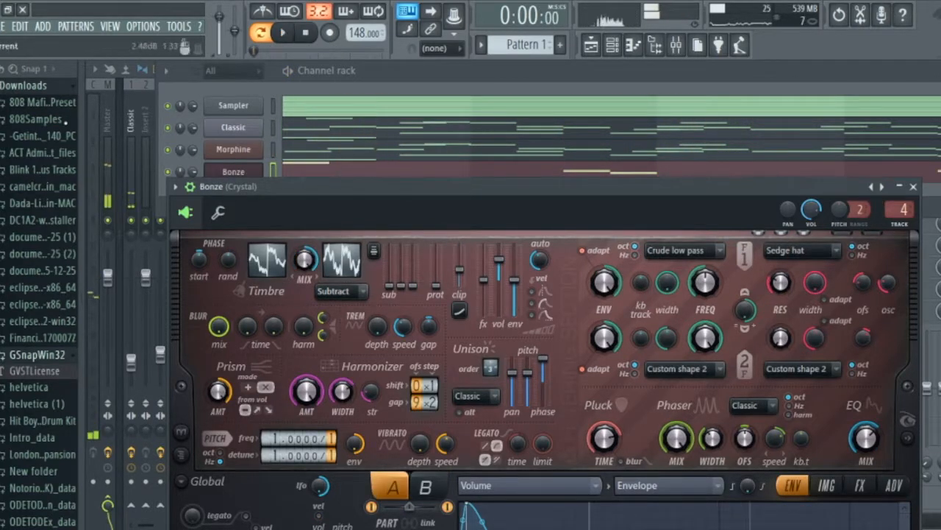
Solo the Crystal insert in the mixer and return to the channel rack.
{"action": "left_click", "coordinate": [675, 45]}
{"action": "right_click", "coordinate": [174, 221]}
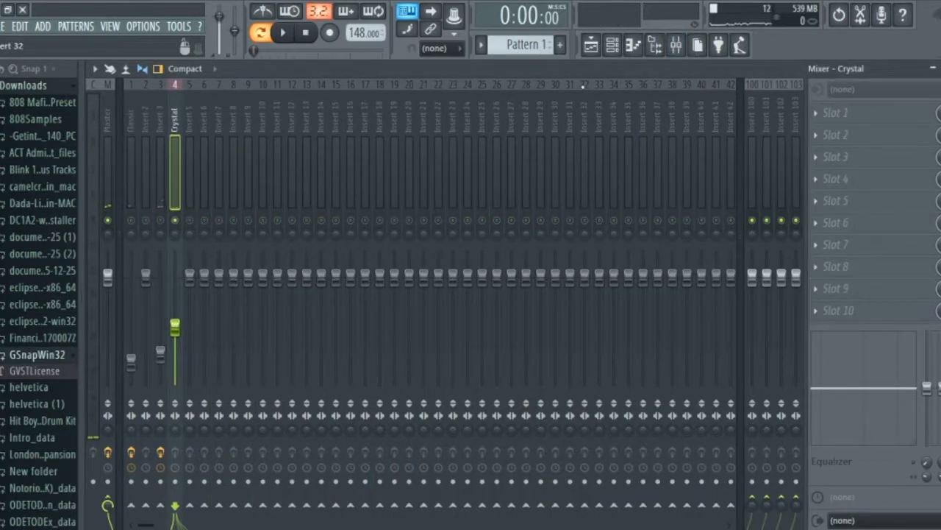
{"action": "left_click", "coordinate": [590, 45]}
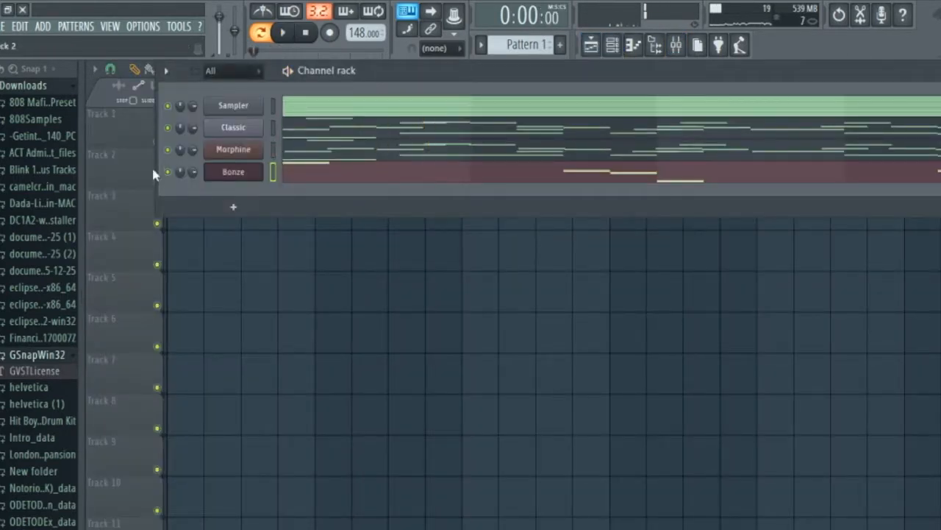
Audition Harmor's neighbouring presets during playback, settle on Cursed bells and close the plugin window.
{"action": "left_click", "coordinate": [231, 173]}
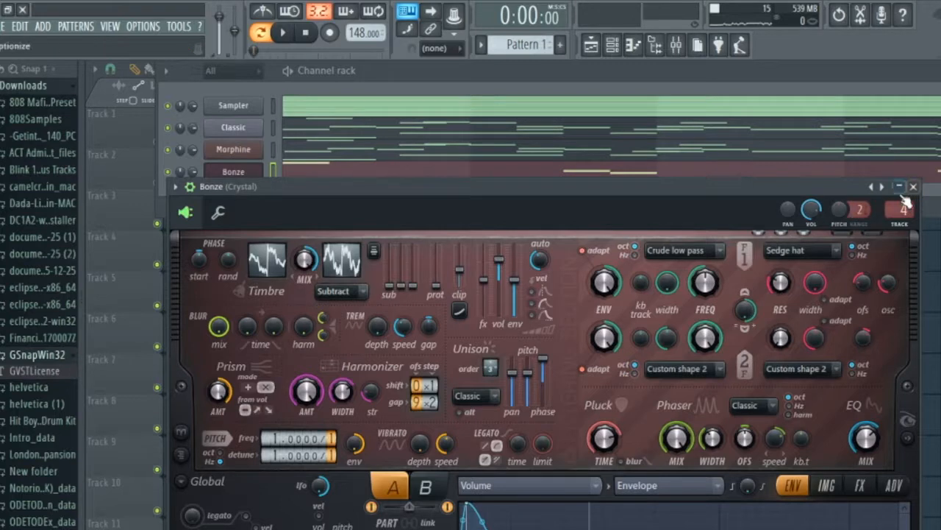
{"action": "left_click", "coordinate": [880, 188]}
{"action": "key", "text": "space"}
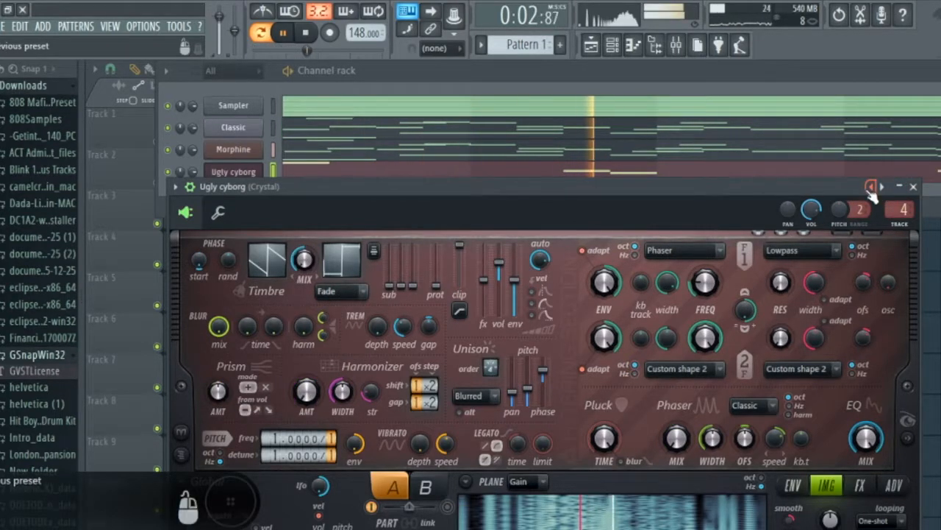
{"action": "left_click", "coordinate": [871, 187]}
{"action": "left_click", "coordinate": [882, 187]}
{"action": "left_click", "coordinate": [882, 188]}
{"action": "left_click", "coordinate": [882, 187]}
{"action": "left_click", "coordinate": [882, 187]}
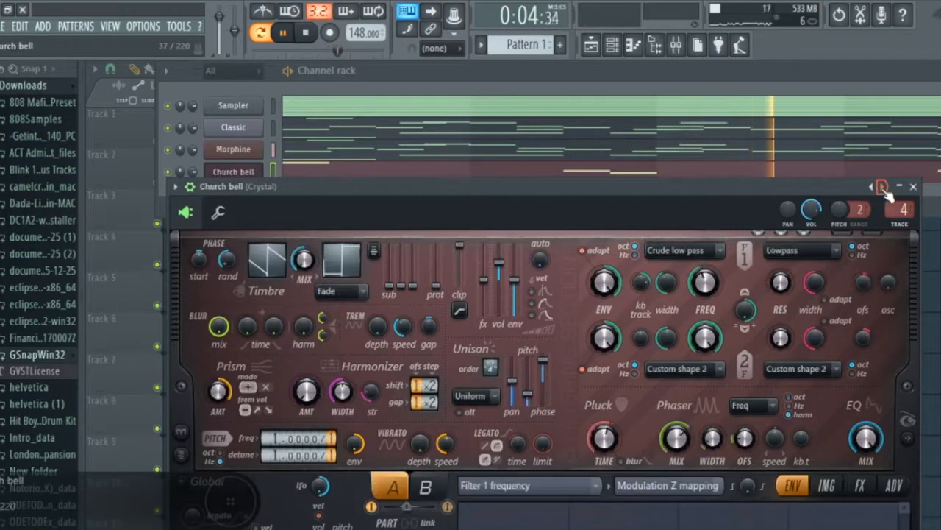
{"action": "left_click", "coordinate": [882, 188]}
{"action": "left_click", "coordinate": [882, 188]}
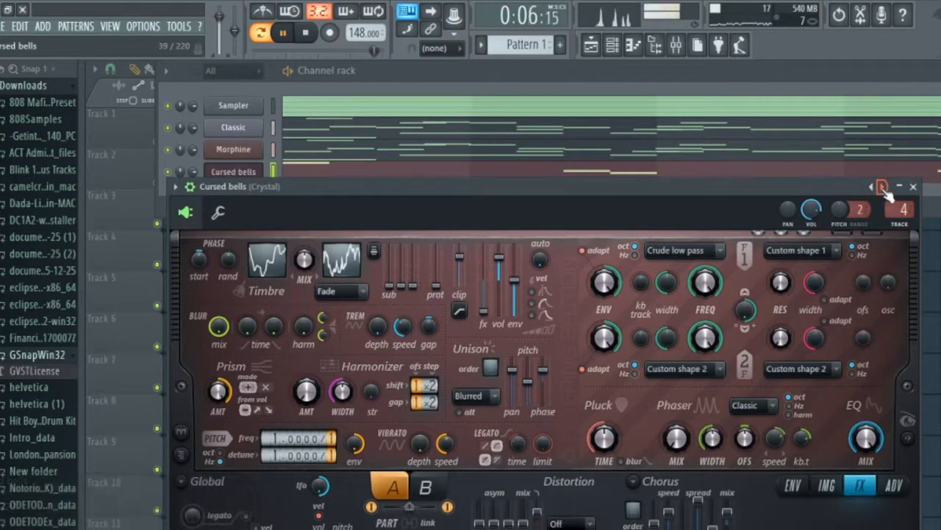
{"action": "left_click", "coordinate": [913, 187]}
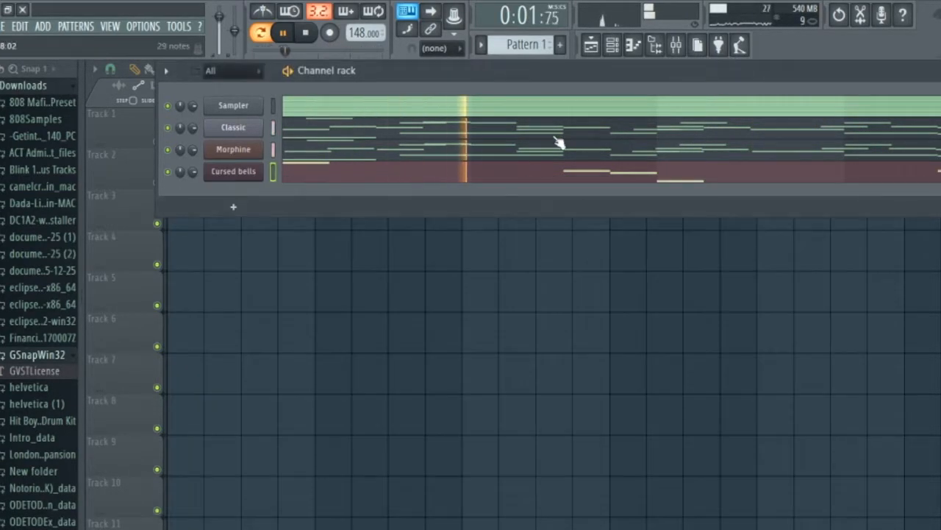
Lower the Crystal insert's mixer fader to about -14.0 dB during playback.
{"action": "left_click", "coordinate": [676, 45]}
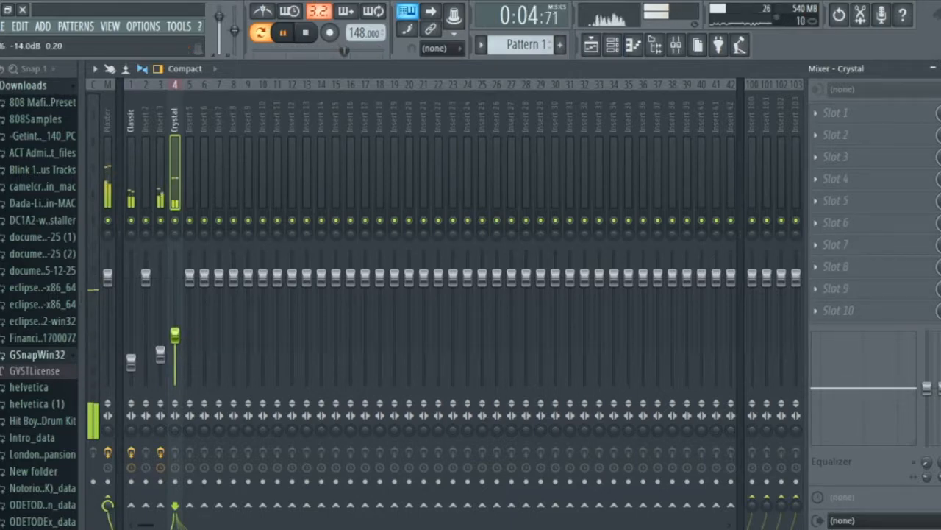
Lower the Crystal insert's mixer fader slightly below -14.0 dB and return to the channel rack.
{"action": "left_click_drag", "start_coordinate": [174, 338], "coordinate": [174, 340]}
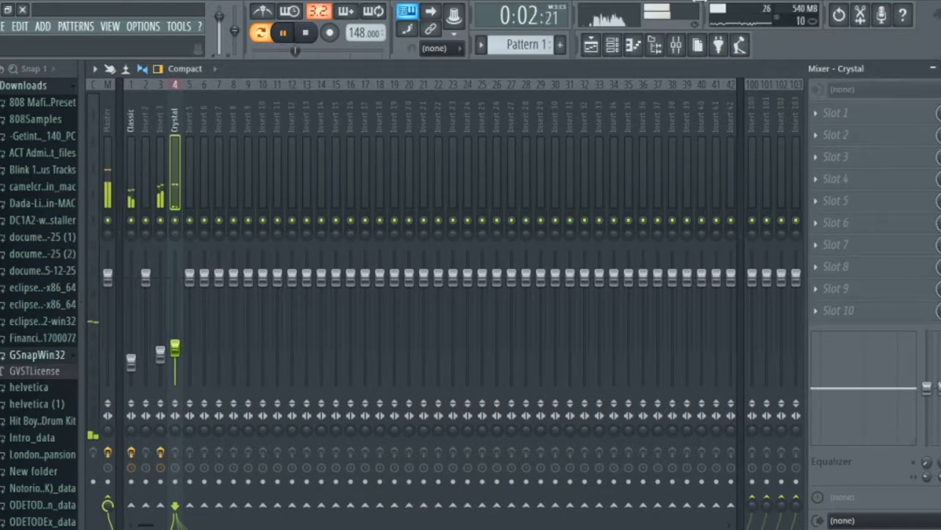
{"action": "left_click", "coordinate": [592, 44]}
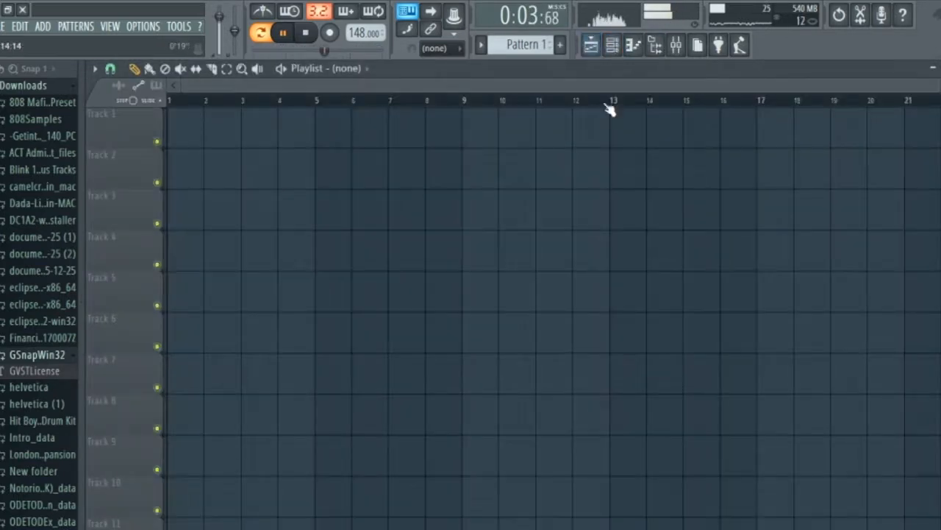
{"action": "left_click", "coordinate": [620, 52]}
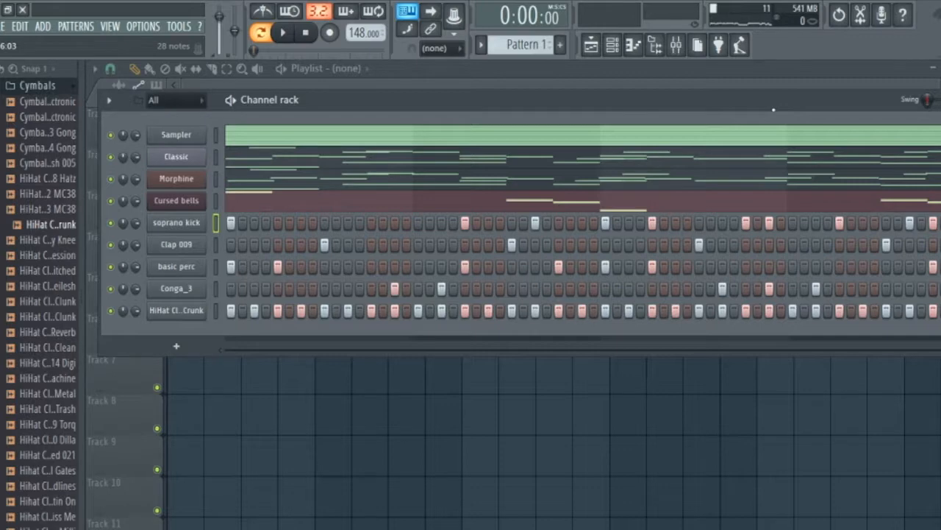
Play the pattern with the new drum channels and inspect the soprano kick's sampler settings.
{"action": "key", "text": "space"}
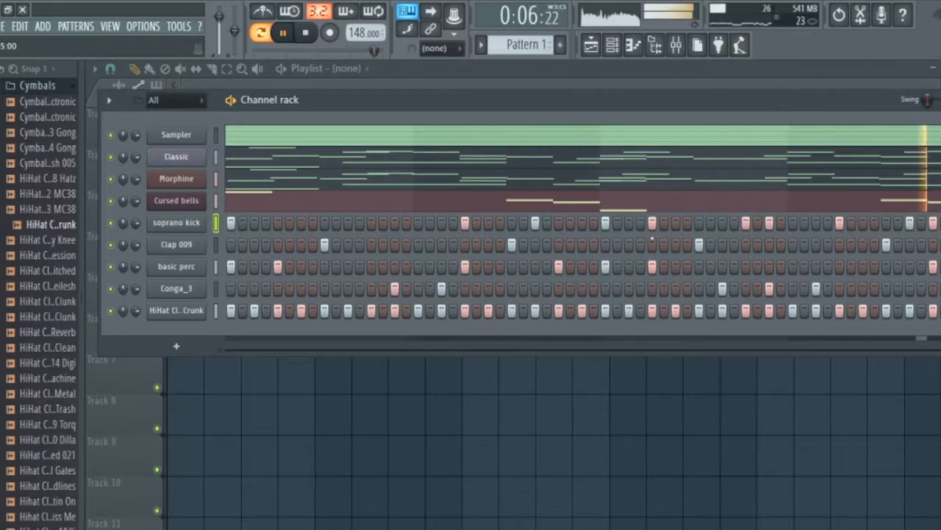
{"action": "key", "text": "space"}
{"action": "left_click", "coordinate": [180, 224]}
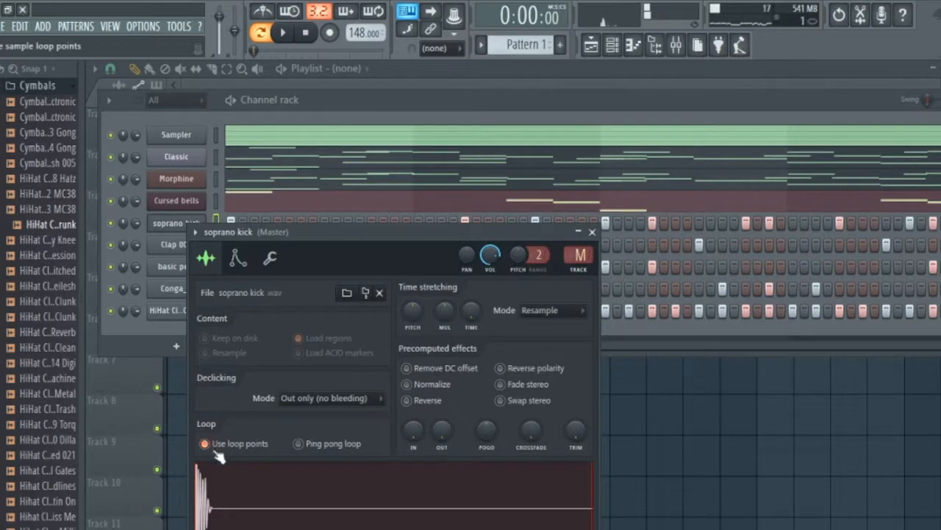
{"action": "left_click", "coordinate": [592, 232]}
{"action": "key", "text": "space"}
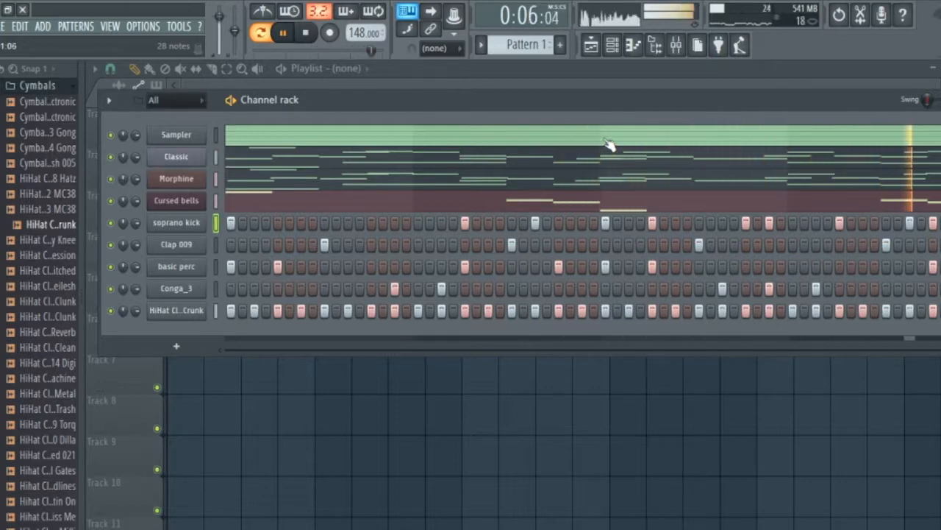
{"action": "key", "text": "space"}
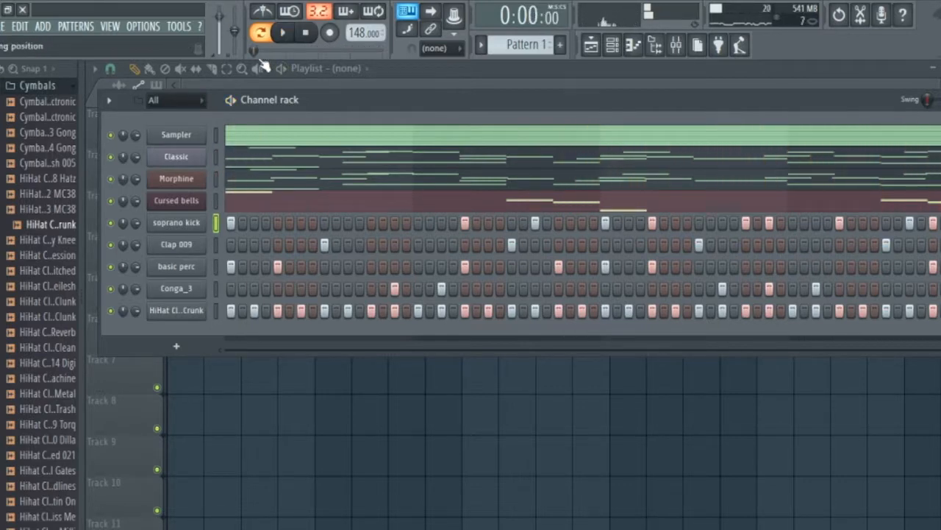
Reposition the channel rack and collapse the expanded TriSample Vol 2 and 9th Wonder kit folders in the browser.
{"action": "left_click_drag", "start_coordinate": [317, 108], "coordinate": [362, 99]}
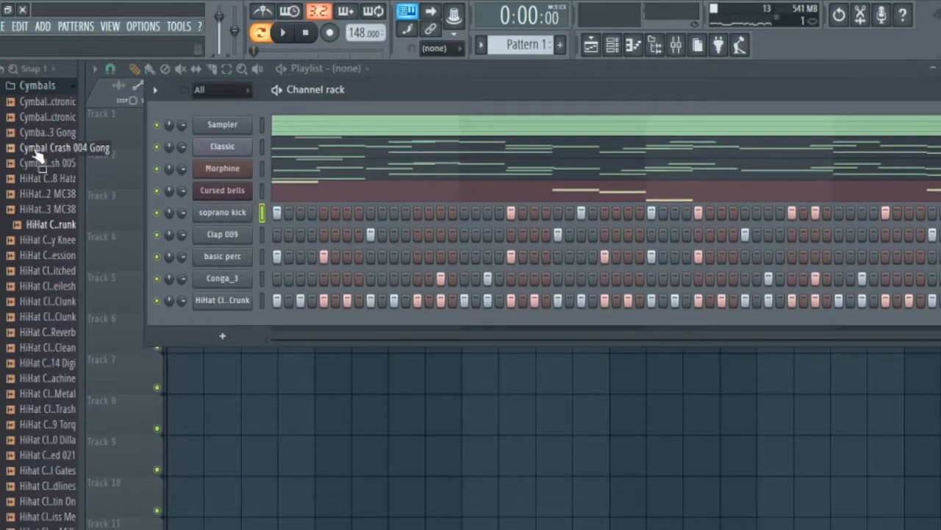
{"action": "scroll", "coordinate": [37, 243], "scroll_direction": "up", "scroll_amount": 4}
{"action": "left_click", "coordinate": [37, 270]}
{"action": "left_click", "coordinate": [33, 219]}
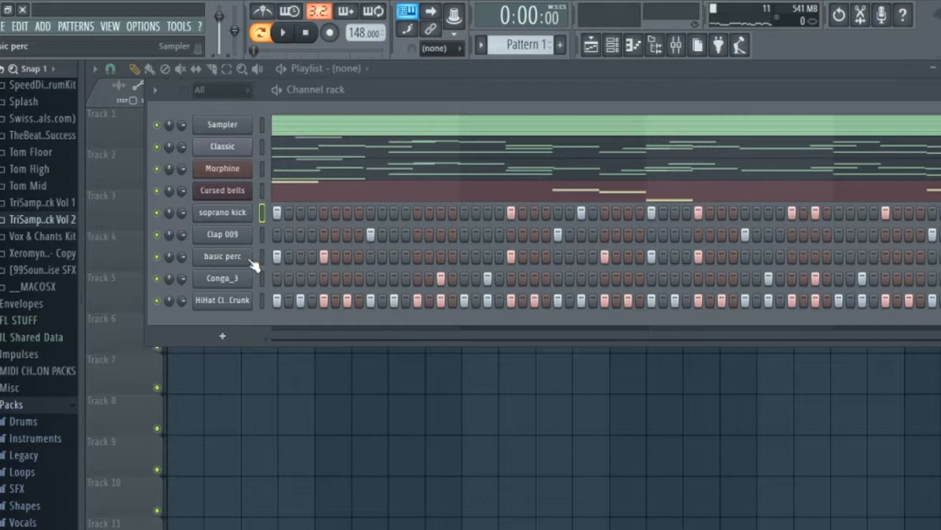
{"action": "scroll", "coordinate": [52, 274], "scroll_direction": "up", "scroll_amount": 8}
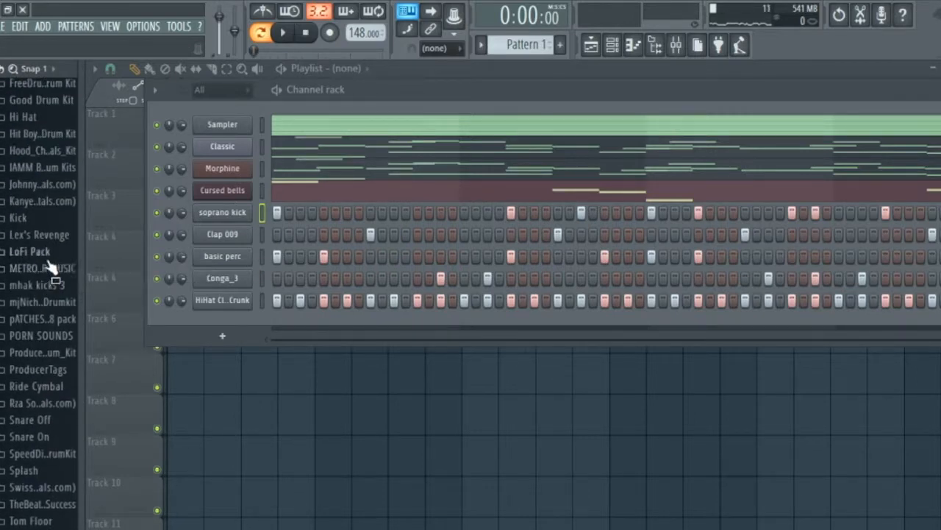
{"action": "scroll", "coordinate": [49, 266], "scroll_direction": "up", "scroll_amount": 8}
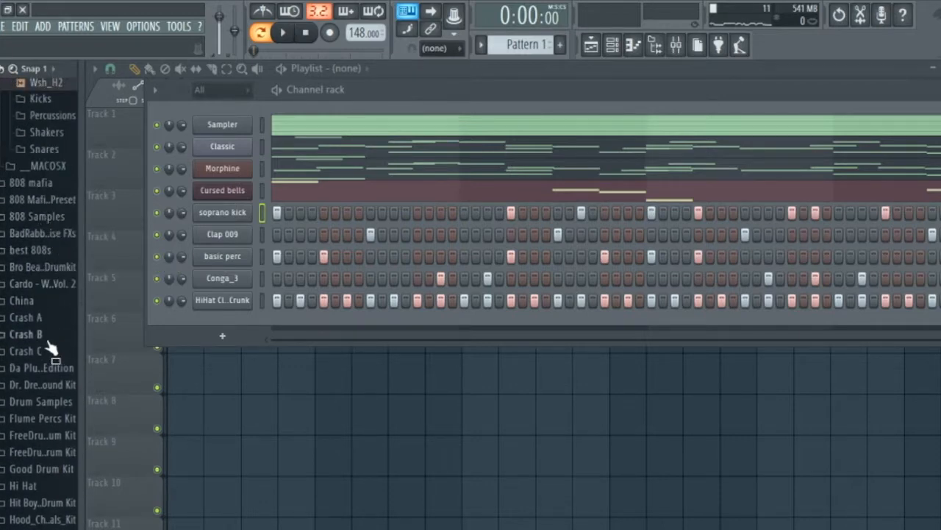
{"action": "scroll", "coordinate": [51, 344], "scroll_direction": "up", "scroll_amount": 8}
{"action": "scroll", "coordinate": [50, 344], "scroll_direction": "up", "scroll_amount": 20}
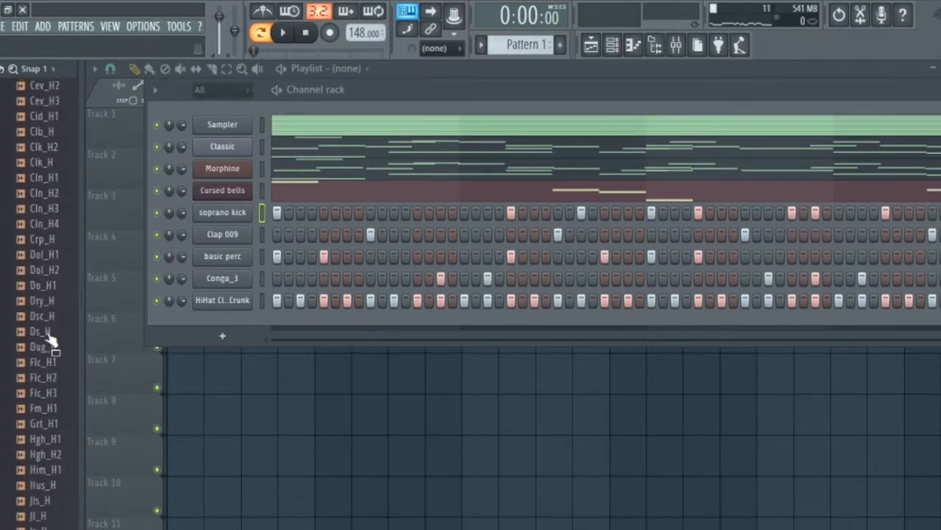
{"action": "left_click", "coordinate": [45, 384]}
{"action": "left_click", "coordinate": [48, 340]}
Open the Signature 808's folder of the Lex's Revenge drum kit in the browser.
{"action": "scroll", "coordinate": [48, 346], "scroll_direction": "down", "scroll_amount": 3}
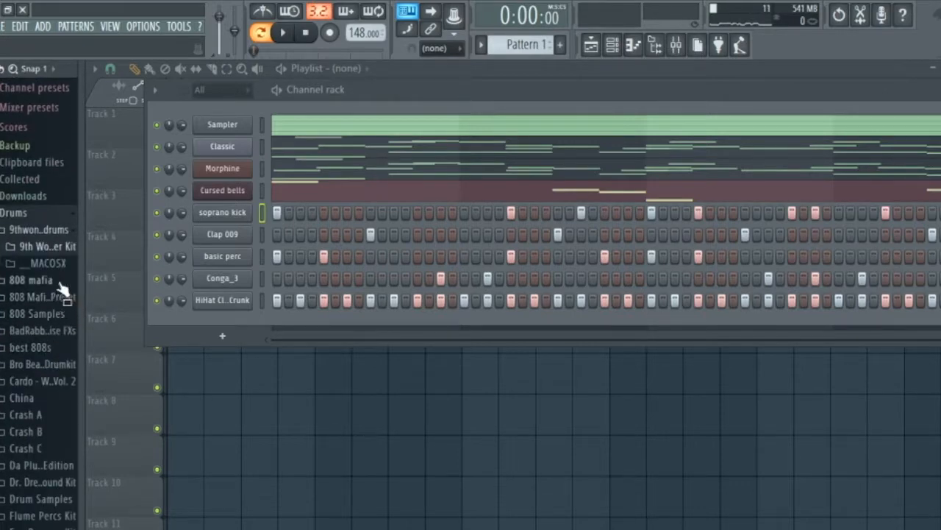
{"action": "scroll", "coordinate": [42, 418], "scroll_direction": "down", "scroll_amount": 3}
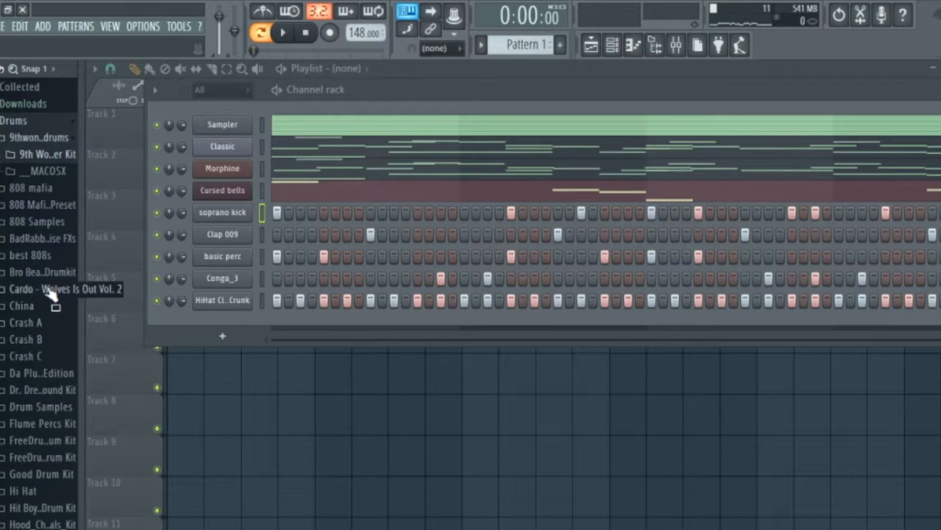
{"action": "scroll", "coordinate": [33, 397], "scroll_direction": "down", "scroll_amount": 5}
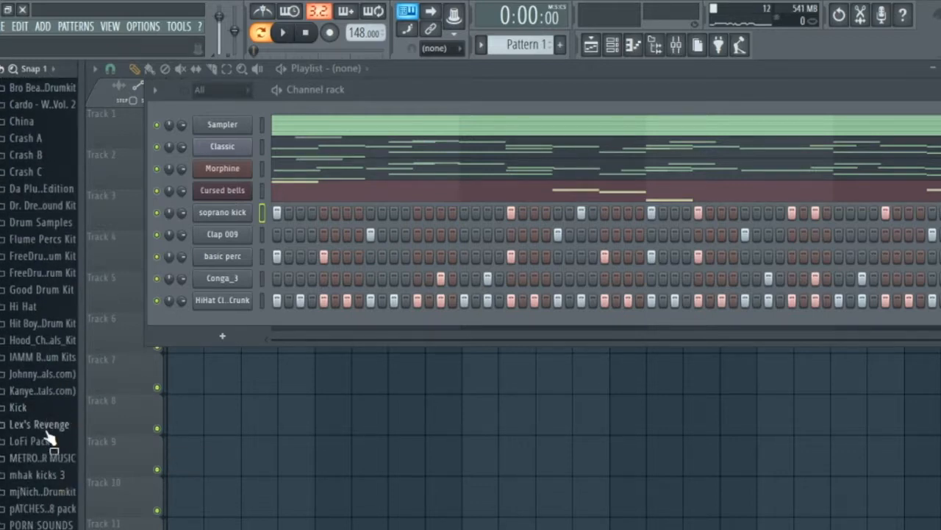
{"action": "left_click", "coordinate": [47, 430]}
{"action": "scroll", "coordinate": [53, 375], "scroll_direction": "down", "scroll_amount": 3}
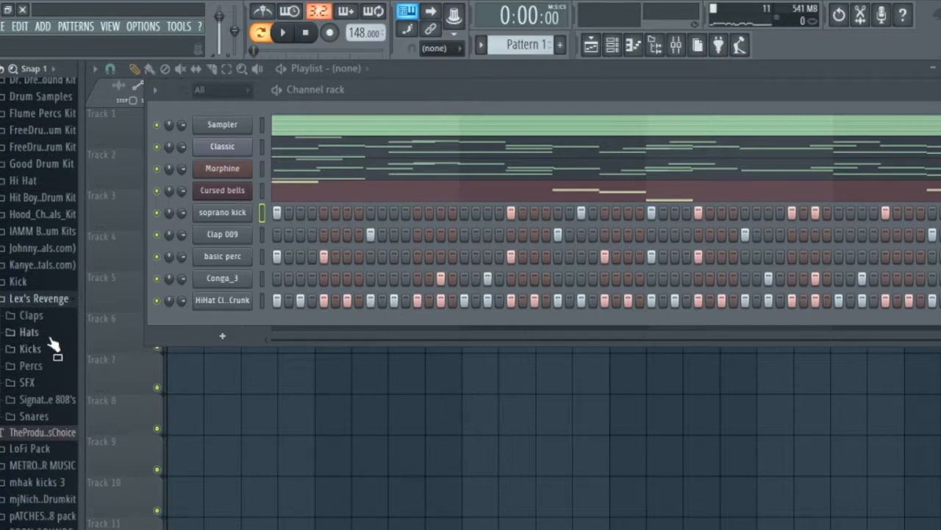
{"action": "left_click", "coordinate": [48, 400]}
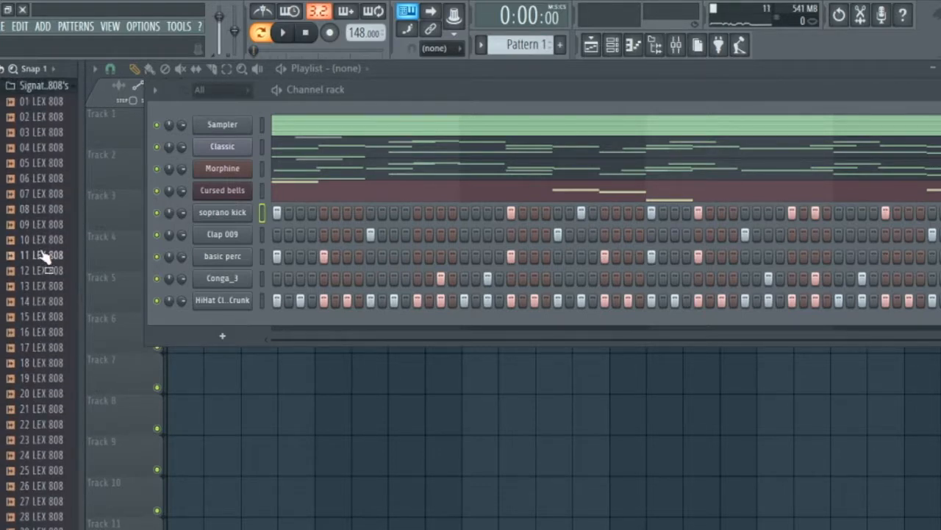
Audition several Lex 808 samples and add 25 LEX 808 as a new channel below the hi-hat.
{"action": "left_click", "coordinate": [42, 255]}
{"action": "left_click", "coordinate": [45, 315]}
{"action": "scroll", "coordinate": [47, 317], "scroll_direction": "down", "scroll_amount": 4}
{"action": "left_click", "coordinate": [46, 316]}
{"action": "left_click", "coordinate": [43, 363]}
{"action": "left_click", "coordinate": [43, 393]}
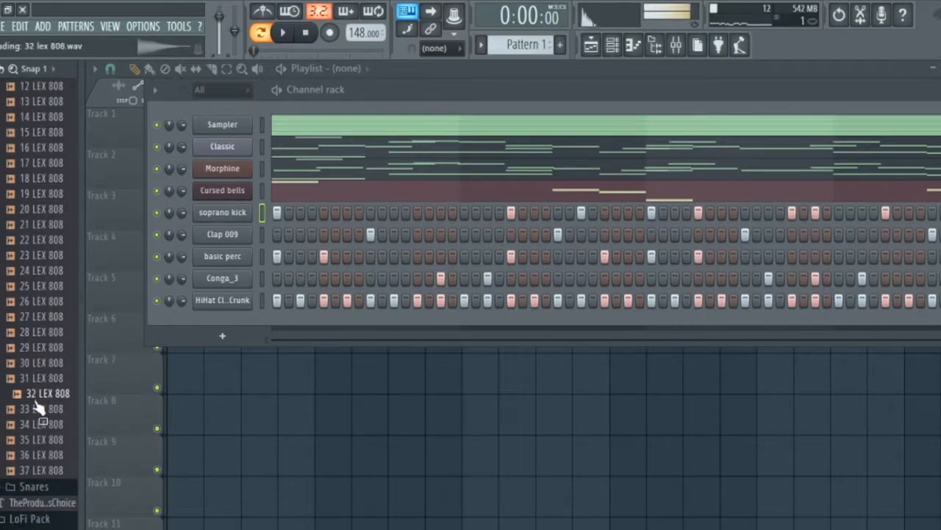
{"action": "left_click", "coordinate": [35, 286]}
{"action": "left_click_drag", "start_coordinate": [39, 294], "coordinate": [230, 327]}
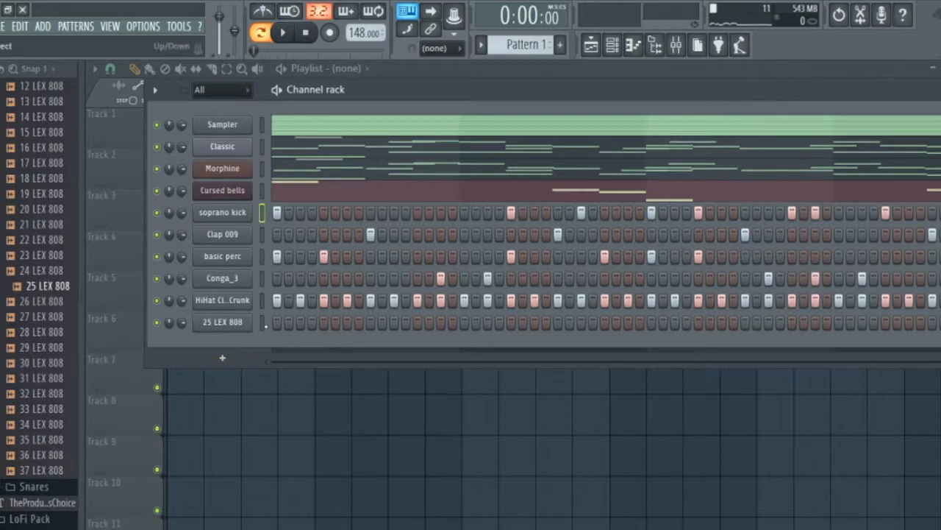
Paste the soprano kick's step pattern into the 25 LEX 808 channel and play the result.
{"action": "key", "text": "ctrl+v"}
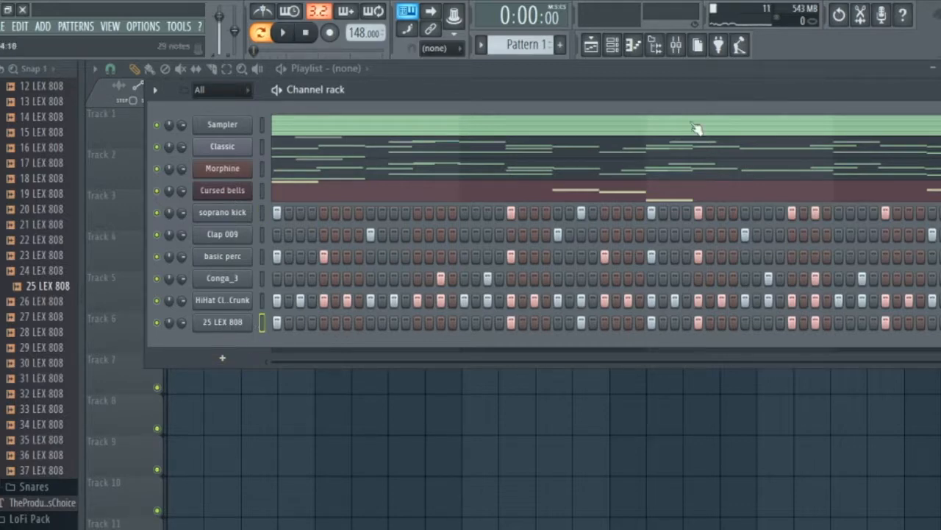
{"action": "key", "text": "space"}
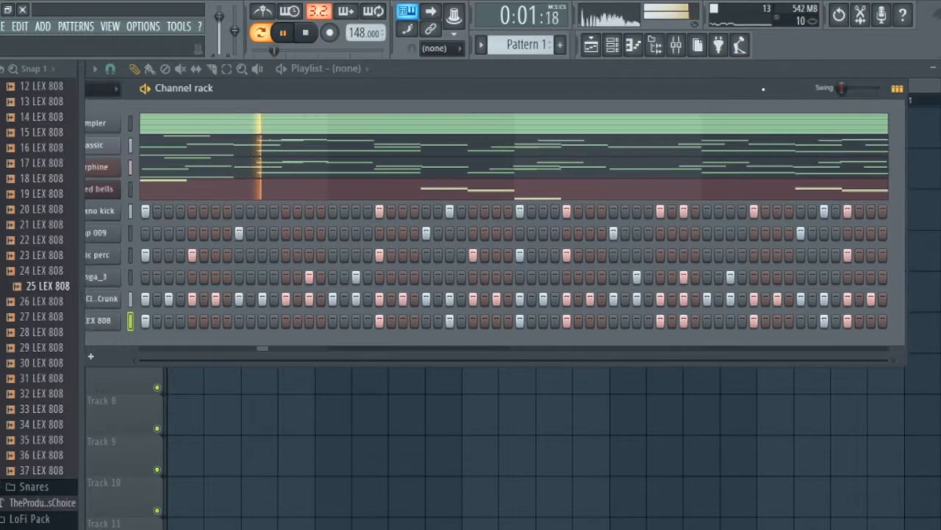
{"action": "left_click_drag", "start_coordinate": [806, 92], "coordinate": [866, 92]}
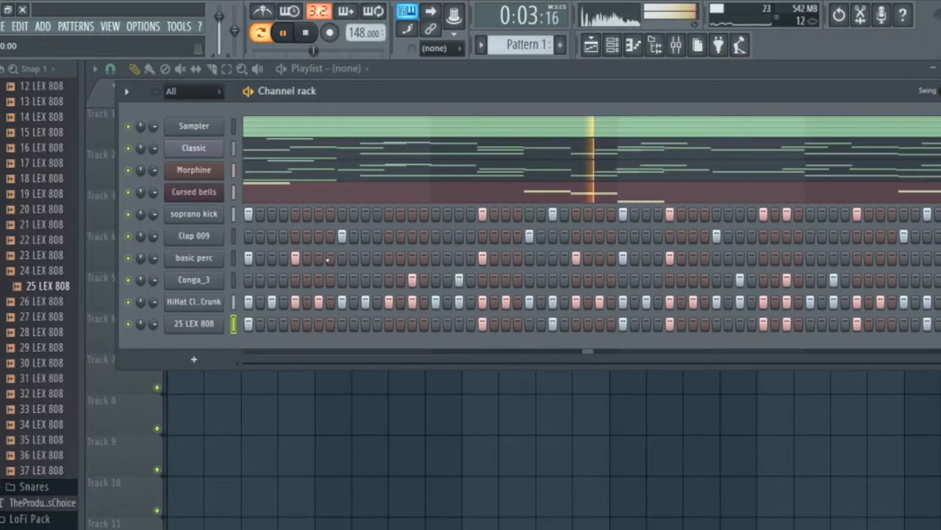
{"action": "key", "text": "space"}
Open the 25 LEX 808 sample in Edison, detect its pitch regions and close the editor.
{"action": "left_click", "coordinate": [210, 323]}
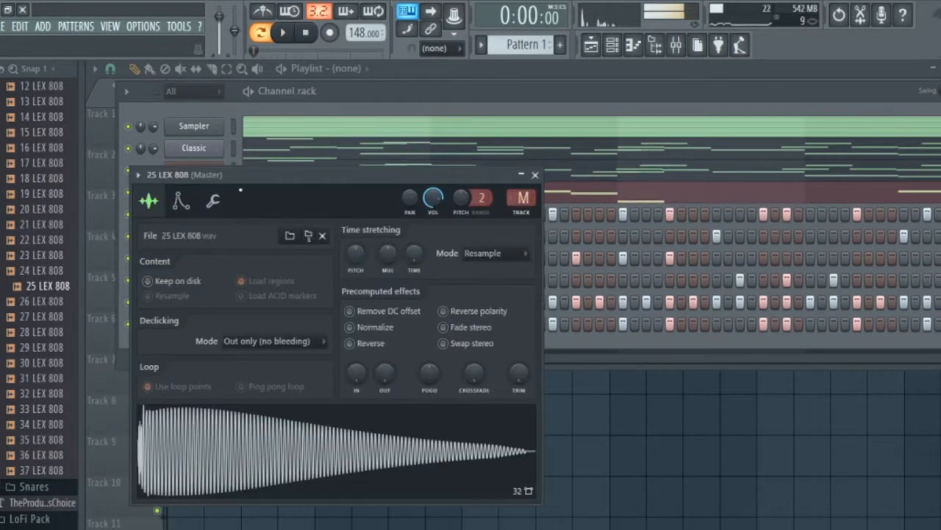
{"action": "left_click", "coordinate": [181, 203]}
{"action": "left_click", "coordinate": [148, 201]}
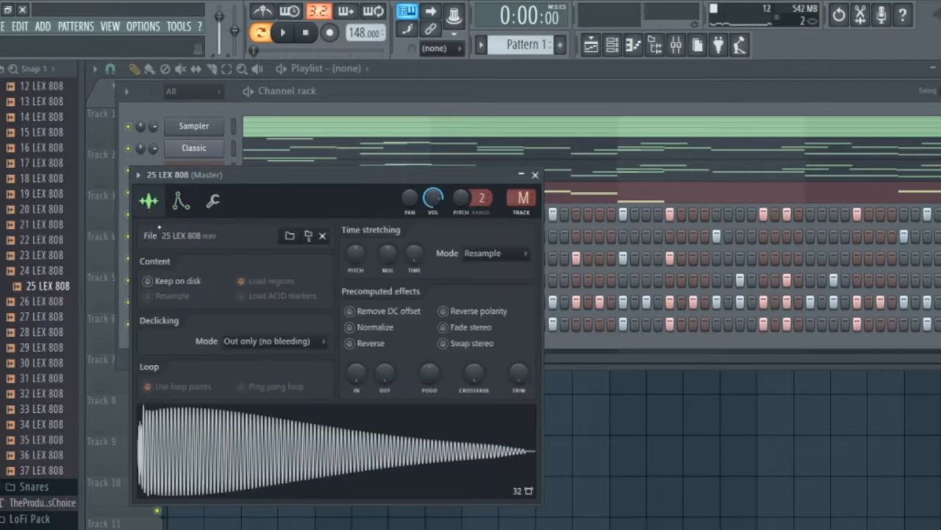
{"action": "key", "text": "ctrl+e"}
{"action": "left_click", "coordinate": [236, 239]}
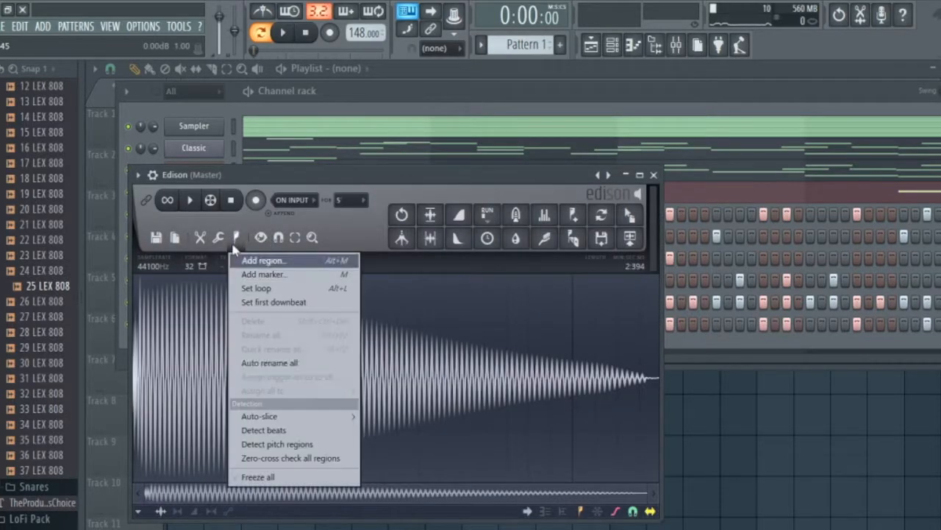
{"action": "left_click", "coordinate": [280, 443]}
{"action": "left_click", "coordinate": [653, 174]}
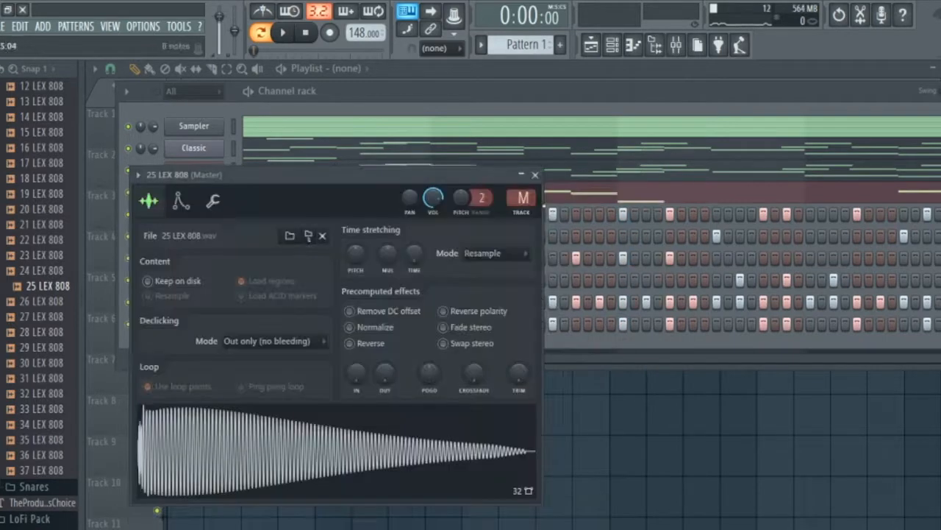
Set the 25 LEX 808's root note to F5 and enable a volume envelope with full hold and zero attack, decay, sustain and release.
{"action": "left_click", "coordinate": [179, 201]}
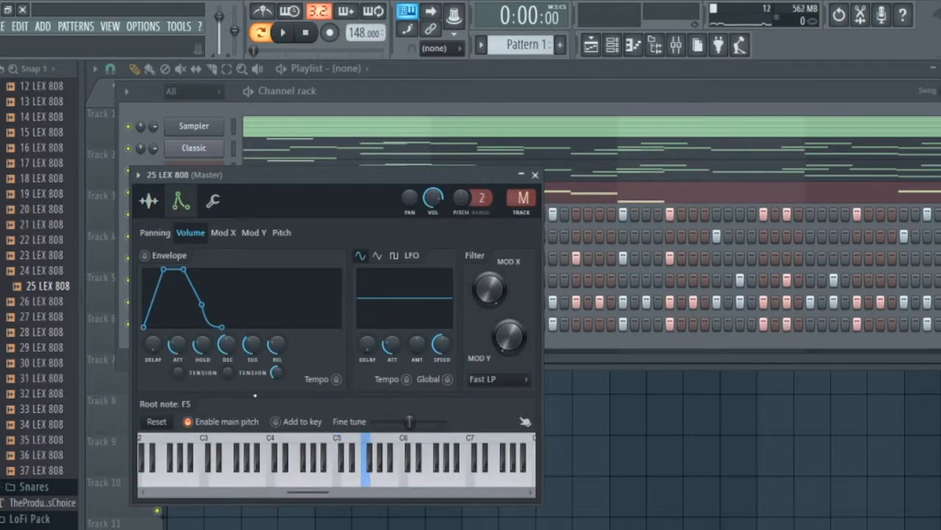
{"action": "left_click_drag", "start_coordinate": [177, 344], "coordinate": [178, 368]}
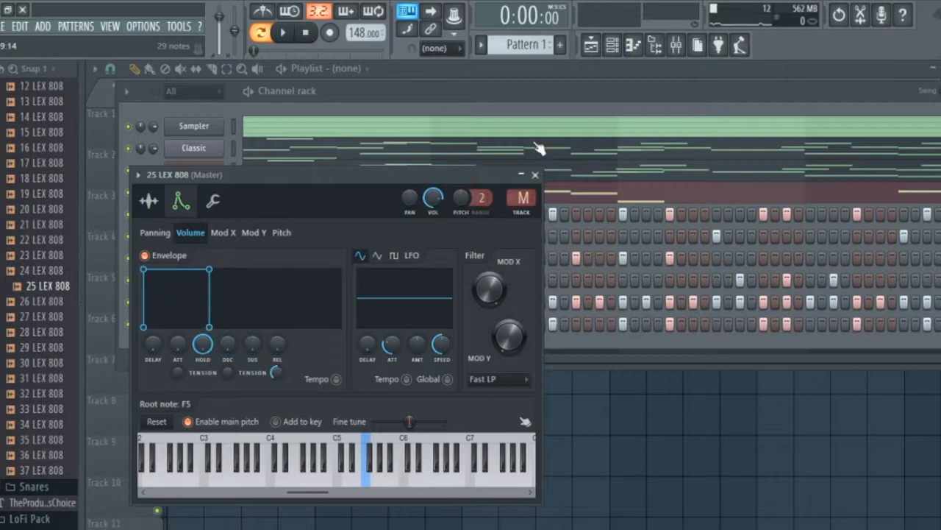
{"action": "left_click", "coordinate": [536, 175]}
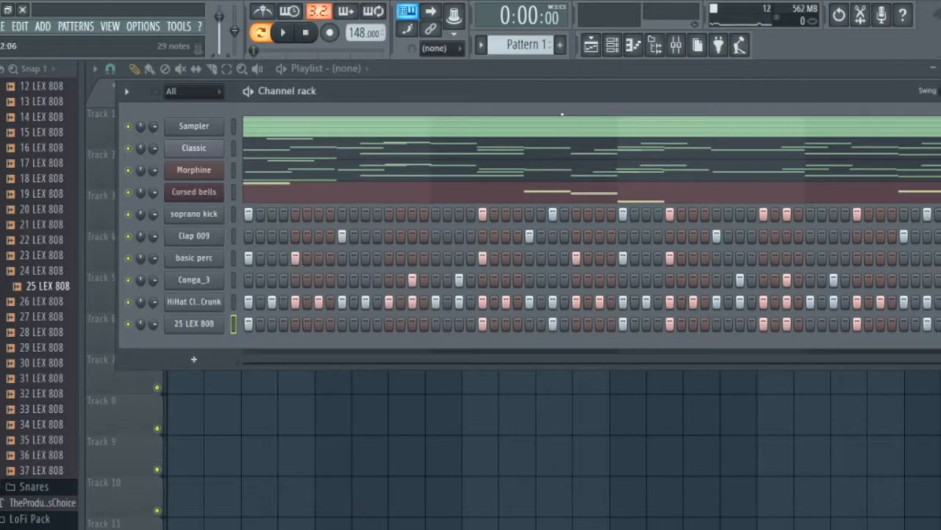
In the 25 LEX 808's piano roll, extend all notes to meet the next one and the last to the end of bar 4.
{"action": "left_click_drag", "start_coordinate": [557, 89], "coordinate": [458, 82]}
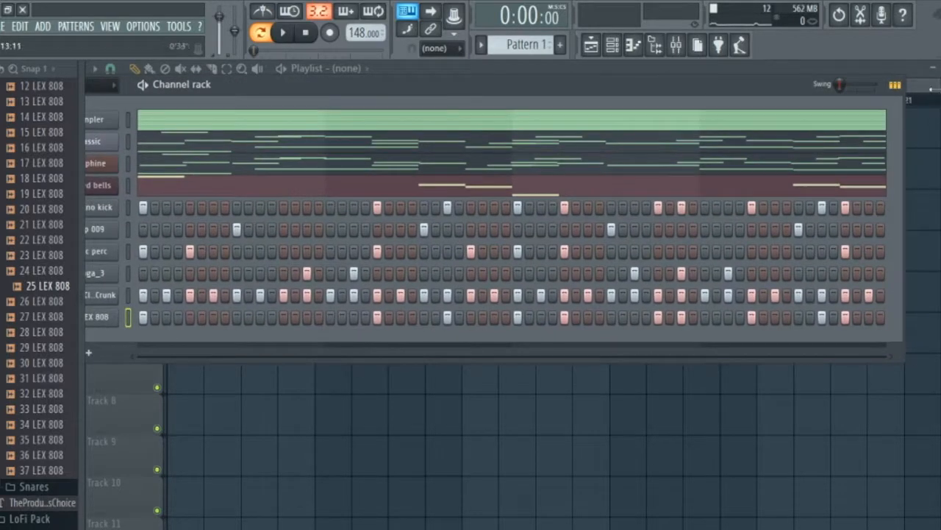
{"action": "left_click", "coordinate": [895, 85]}
{"action": "left_click", "coordinate": [871, 320]}
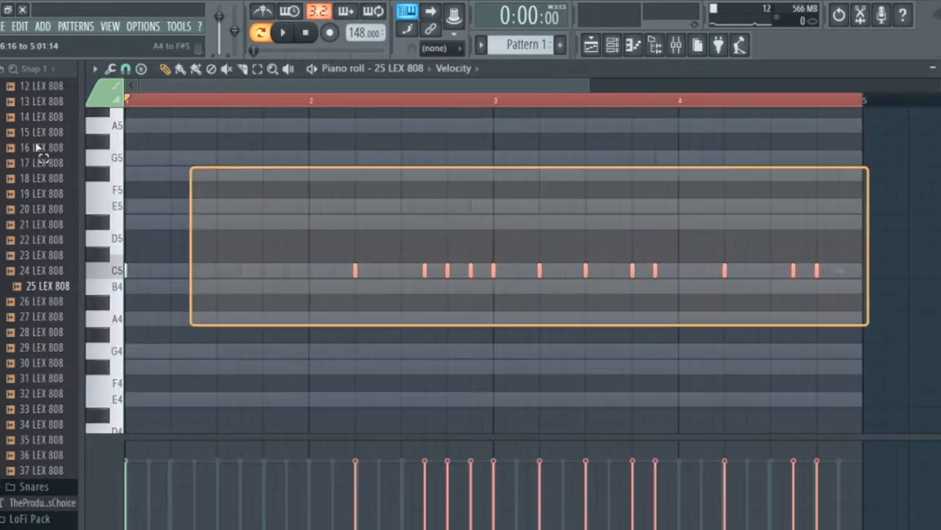
{"action": "key", "text": "ctrl+l"}
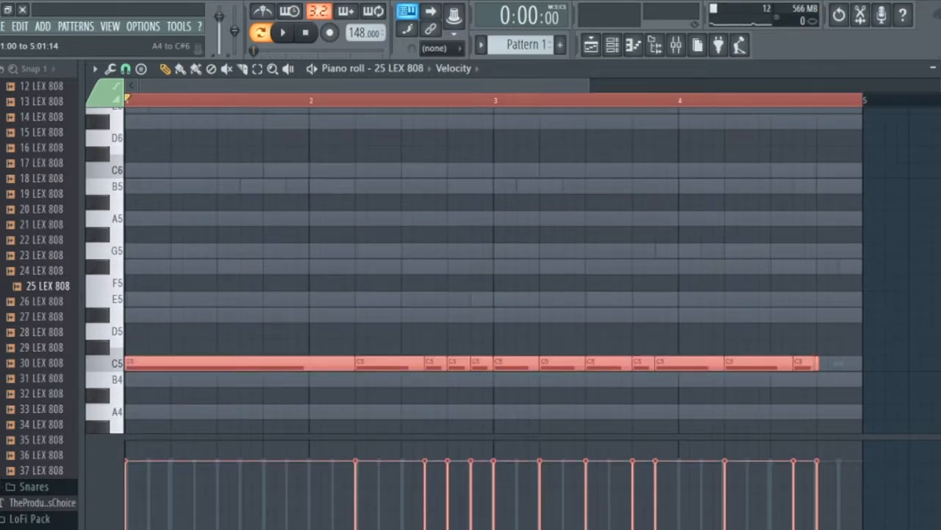
{"action": "key", "text": "ctrl+d"}
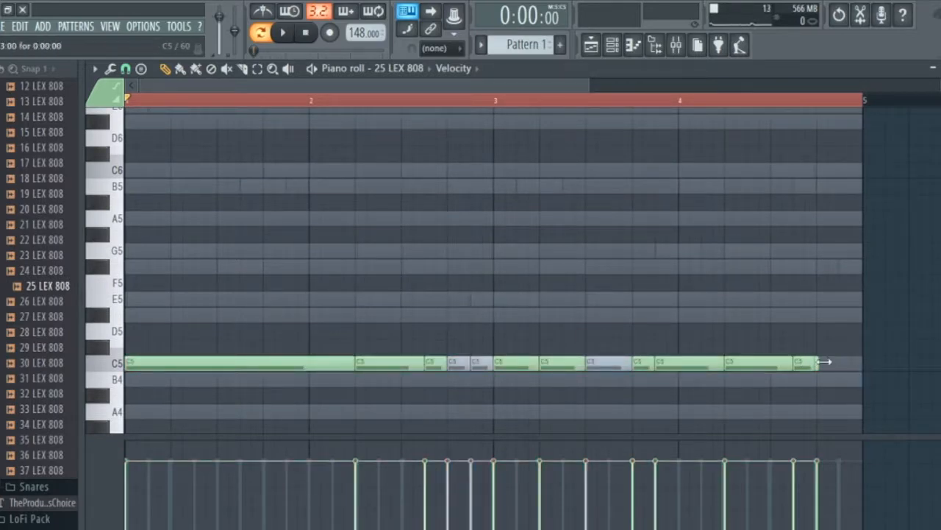
{"action": "left_click_drag", "start_coordinate": [824, 361], "coordinate": [872, 372]}
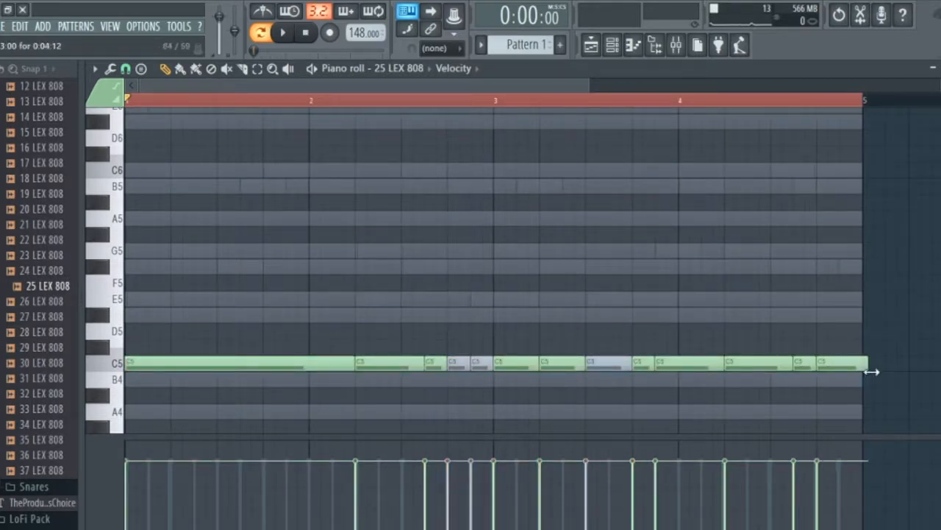
Delete the two short 808 notes just before bar 3 and the note midway through bar 3, and select all remaining notes.
{"action": "right_click", "coordinate": [615, 360]}
{"action": "key", "text": "ctrl+a"}
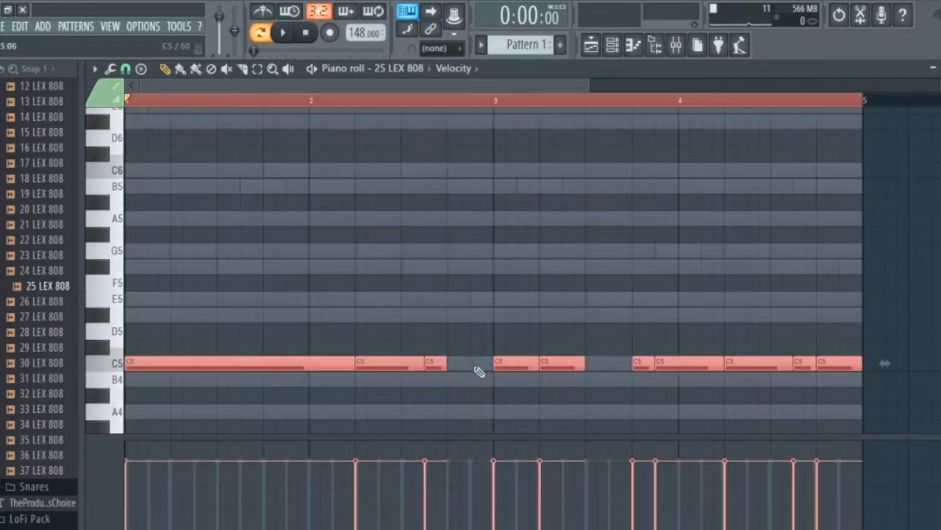
Extend the 808 notes to close the gaps, raise all of them three octaves to C8 and audition them.
{"action": "key", "text": "ctrl+l"}
{"action": "key", "text": "ctrl+d"}
{"action": "key", "text": "ctrl+a"}
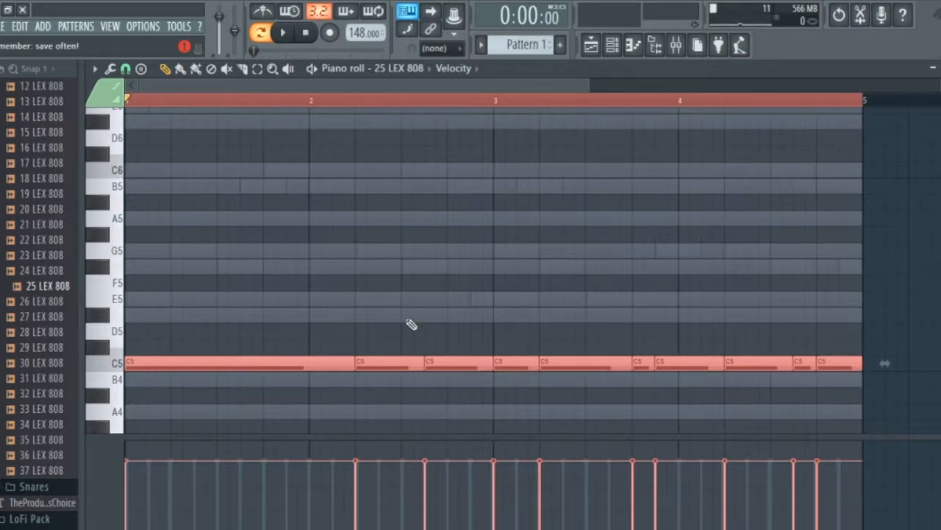
{"action": "key", "text": "ctrl+Up"}
{"action": "key", "text": "ctrl+Up"}
{"action": "key", "text": "ctrl+Up"}
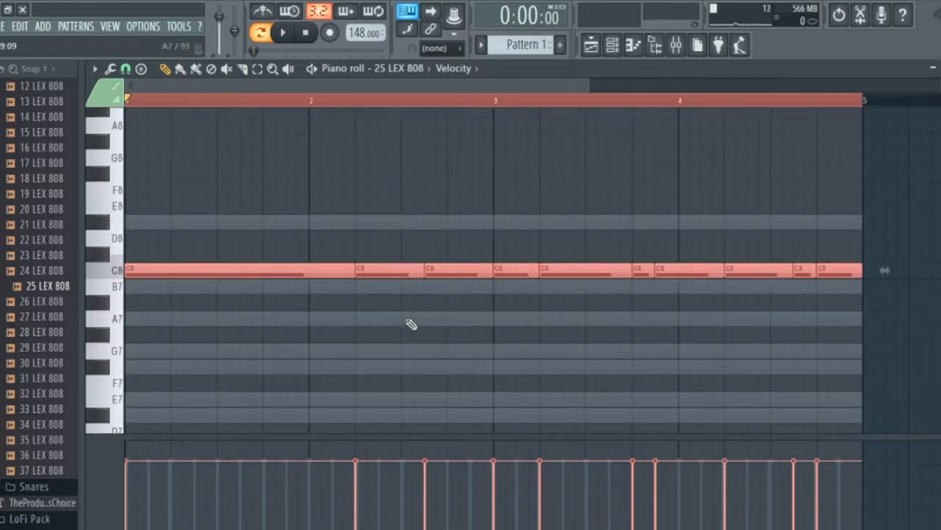
{"action": "key", "text": "space"}
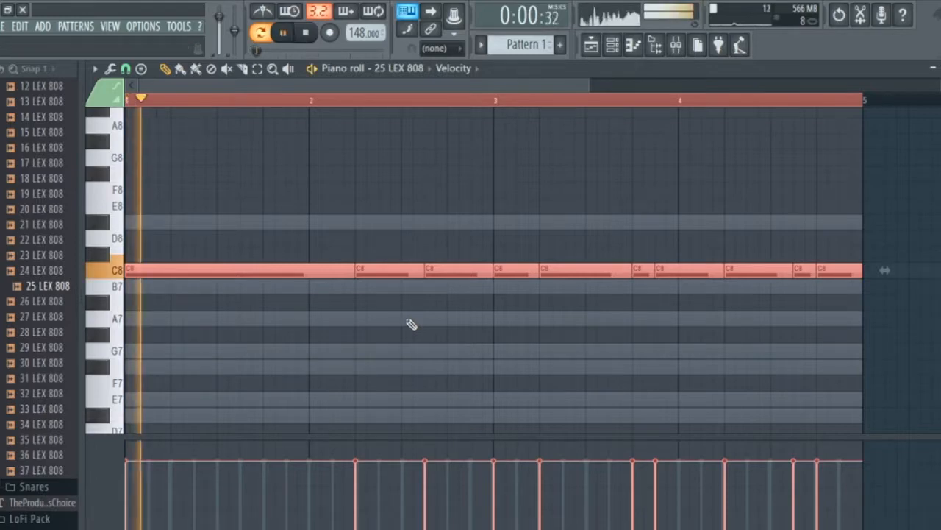
{"action": "key", "text": "space"}
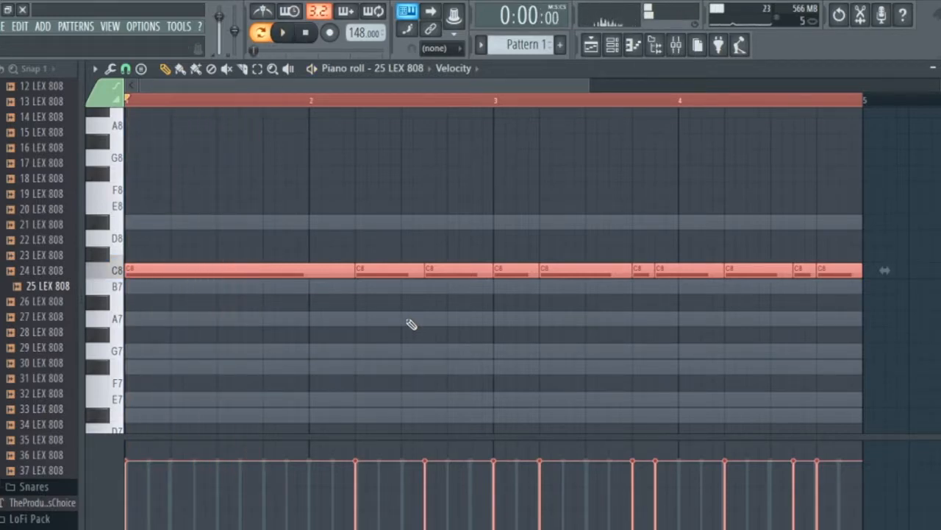
Lower all 808 notes to E7, audition the pitch and deselect them.
{"action": "key", "text": "shift+Down"}
{"action": "key", "text": "shift+Down"}
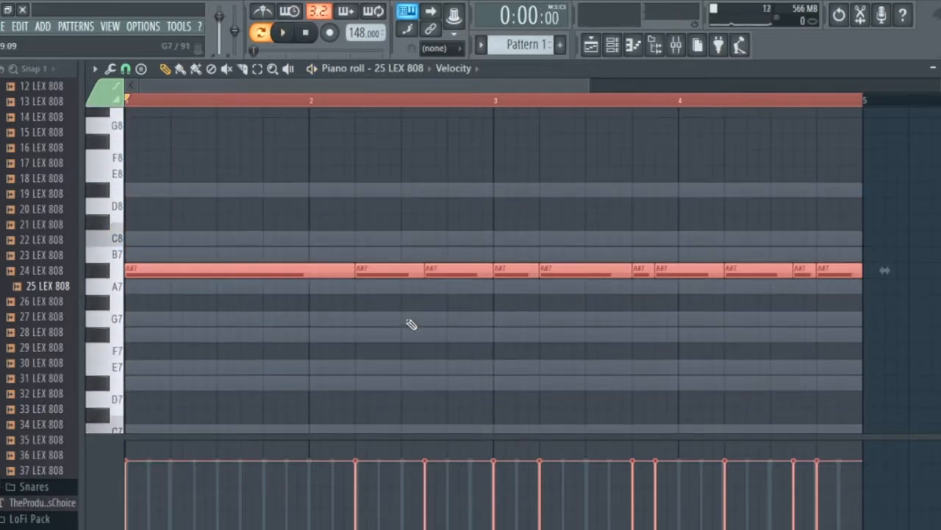
{"action": "key", "text": "shift+Down"}
{"action": "key", "text": "shift+Down"}
{"action": "key", "text": "shift+Down"}
{"action": "key", "text": "shift+Down"}
{"action": "key", "text": "shift+Down"}
{"action": "key", "text": "shift+Down"}
{"action": "key", "text": "space"}
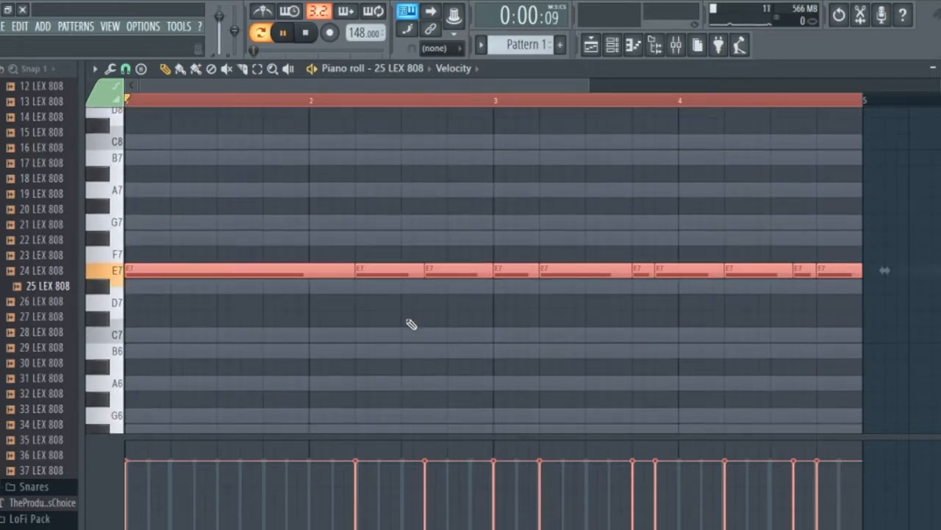
{"action": "key", "text": "ctrl+d"}
{"action": "key", "text": "space"}
Lower the second 808 note to B6 and the third to C7, and audition the bass line.
{"action": "left_click_drag", "start_coordinate": [375, 267], "coordinate": [375, 351]}
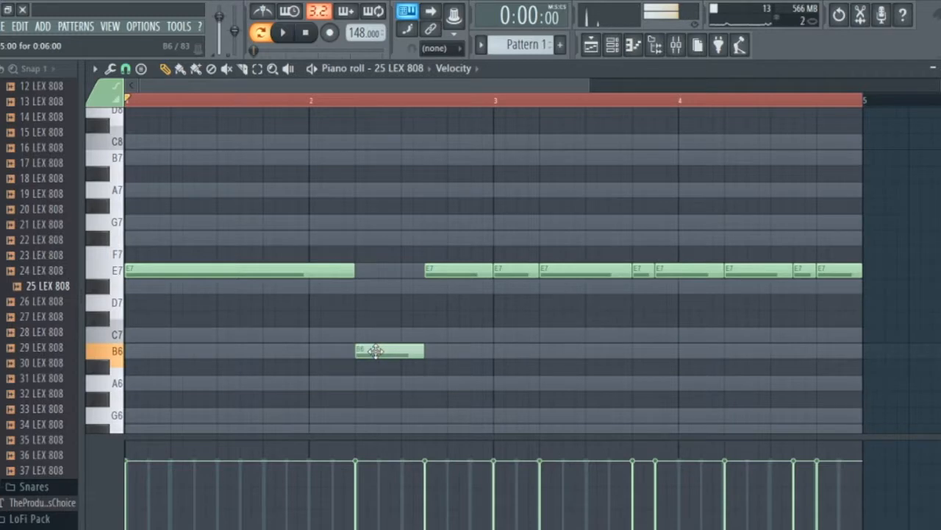
{"action": "key", "text": "space"}
{"action": "left_click_drag", "start_coordinate": [456, 275], "coordinate": [459, 347]}
{"action": "key", "text": "space"}
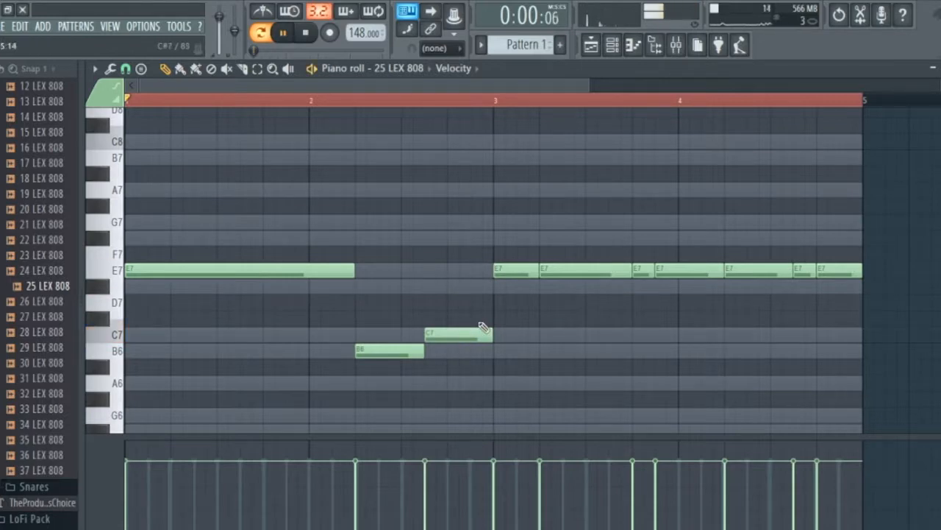
{"action": "scroll", "coordinate": [537, 342], "scroll_direction": "down", "scroll_amount": 2}
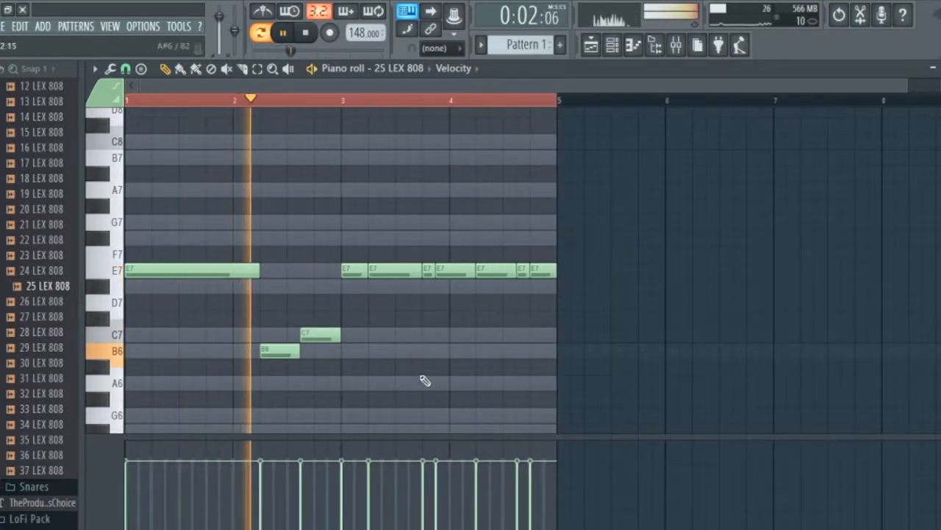
{"action": "scroll", "coordinate": [372, 372], "scroll_direction": "up", "scroll_amount": 2}
{"action": "key", "text": "space"}
Lower the 808 note at the start of bar 3 to G6 and the following note to F#6, and audition them.
{"action": "left_click_drag", "start_coordinate": [345, 275], "coordinate": [344, 415]}
{"action": "left_click_drag", "start_coordinate": [394, 274], "coordinate": [385, 382]}
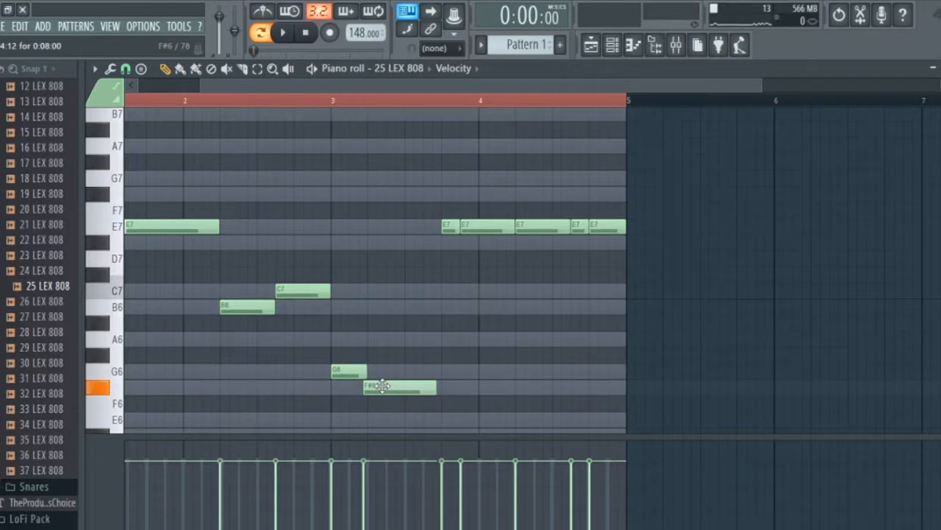
{"action": "key", "text": "space"}
{"action": "scroll", "coordinate": [437, 317], "scroll_direction": "down", "scroll_amount": 2}
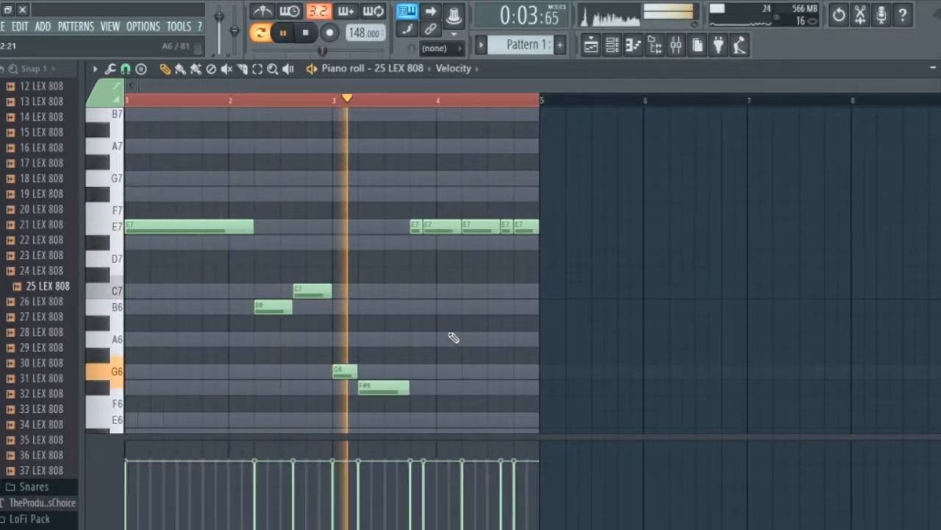
{"action": "scroll", "coordinate": [441, 317], "scroll_direction": "up", "scroll_amount": 2}
{"action": "key", "text": "space"}
Lower the short 808 note late in bar 3 to F#6 and the last two notes to C7 and B6, and audition the line.
{"action": "left_click", "coordinate": [376, 245]}
{"action": "left_click_drag", "start_coordinate": [377, 247], "coordinate": [371, 392]}
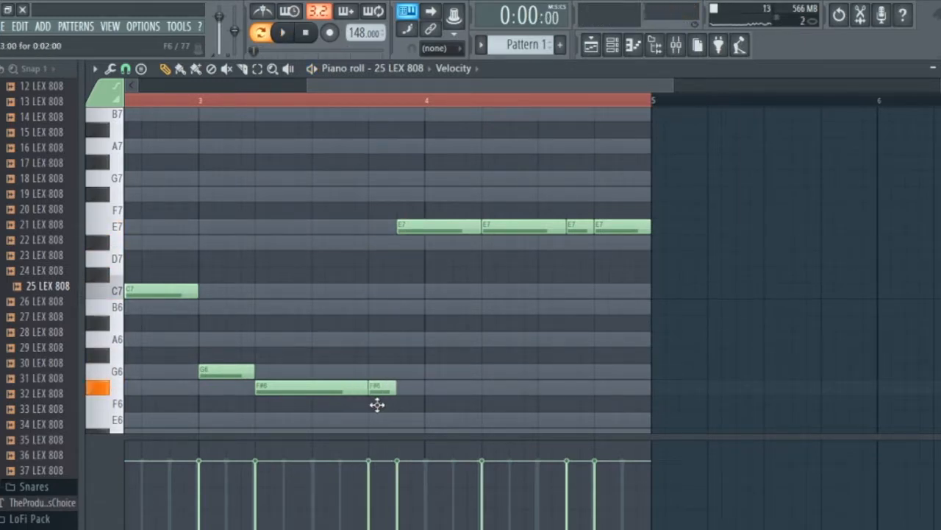
{"action": "mouse_move", "coordinate": [425, 216]}
{"action": "left_mouse_down"}
{"action": "mouse_move", "coordinate": [422, 185]}
{"action": "mouse_move", "coordinate": [425, 231]}
{"action": "left_mouse_up"}
{"action": "left_click_drag", "start_coordinate": [577, 227], "coordinate": [575, 277]}
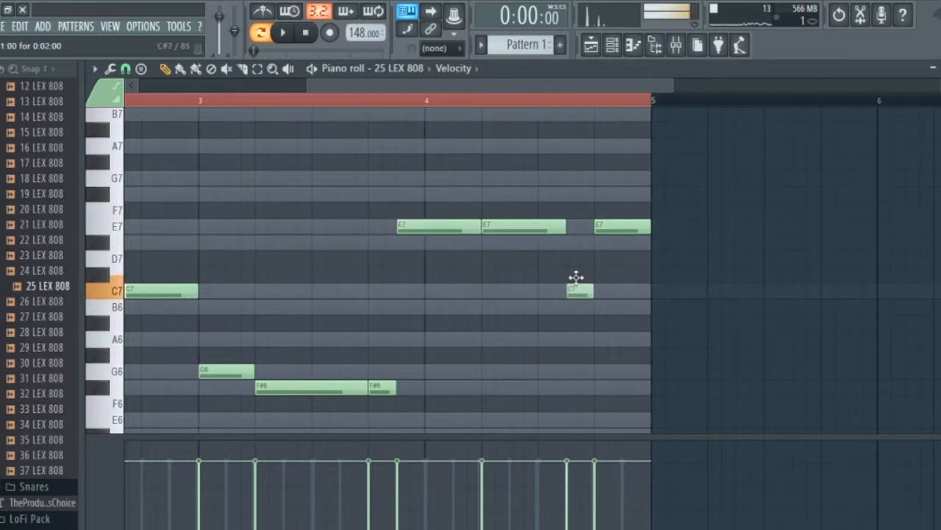
{"action": "left_click_drag", "start_coordinate": [614, 229], "coordinate": [613, 305]}
{"action": "key", "text": "space"}
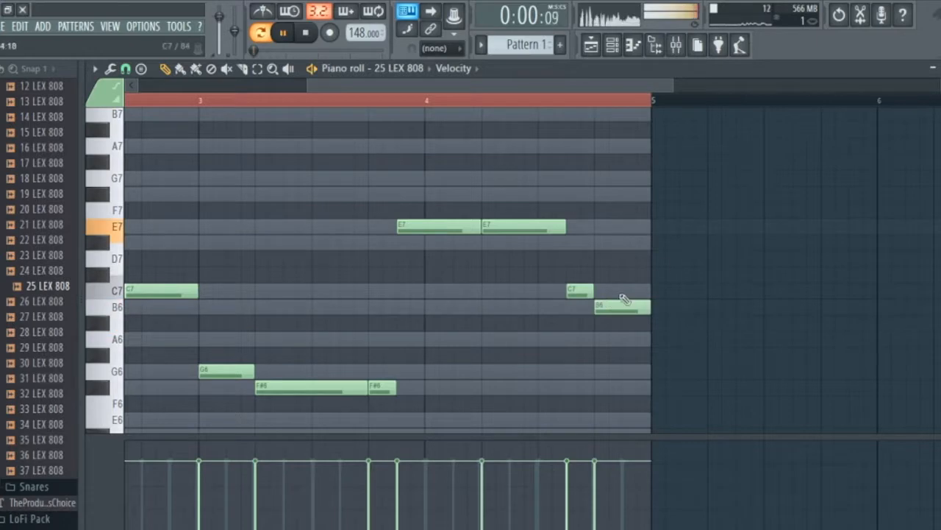
{"action": "scroll", "coordinate": [668, 270], "scroll_direction": "down", "scroll_amount": 3}
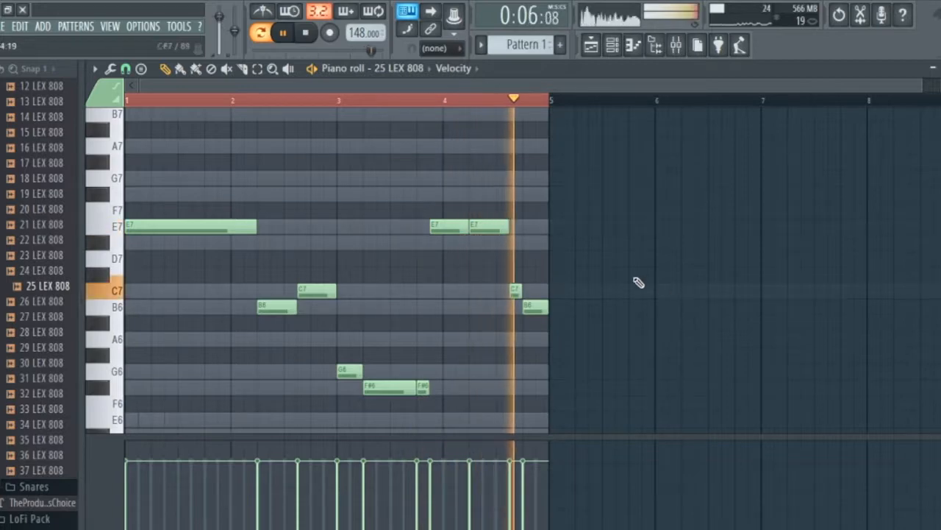
{"action": "mouse_move", "coordinate": [444, 230]}
{"action": "left_mouse_down"}
{"action": "mouse_move", "coordinate": [447, 405]}
{"action": "mouse_move", "coordinate": [442, 389]}
{"action": "mouse_move", "coordinate": [447, 362]}
{"action": "mouse_move", "coordinate": [453, 382]}
{"action": "mouse_move", "coordinate": [463, 324]}
{"action": "mouse_move", "coordinate": [466, 195]}
{"action": "mouse_move", "coordinate": [458, 185]}
{"action": "mouse_move", "coordinate": [454, 233]}
{"action": "left_mouse_up"}
{"action": "key", "text": "space"}
{"action": "key", "text": "space"}
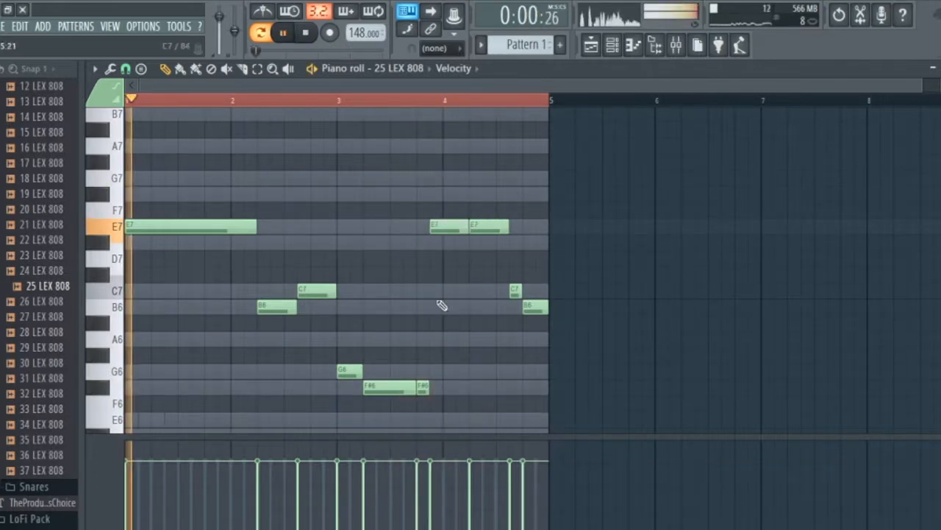
Raise the G6 and F#6 notes in bar 3 one octave, and lower the whole 808 line two octaves.
{"action": "left_click_drag", "start_coordinate": [469, 366], "coordinate": [321, 395]}
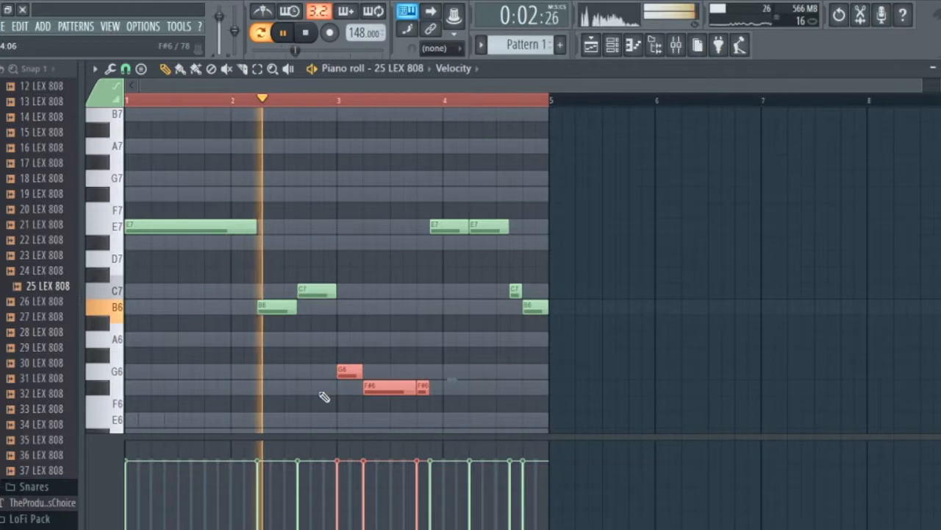
{"action": "key", "text": "ctrl+Up"}
{"action": "scroll", "coordinate": [321, 394], "scroll_direction": "up", "scroll_amount": 1}
{"action": "key", "text": "ctrl+a"}
{"action": "key", "text": "ctrl+Down"}
{"action": "key", "text": "ctrl+Down"}
{"action": "key", "text": "space"}
{"action": "key", "text": "space"}
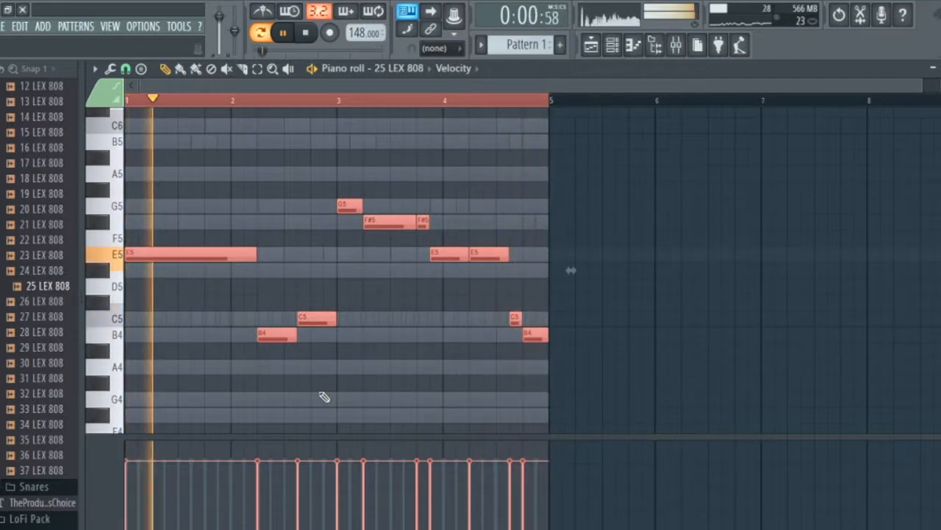
Try the whole 808 line one octave higher and return it to the original octave while auditioning.
{"action": "left_click", "coordinate": [641, 266], "text": "ctrl"}
{"action": "scroll", "coordinate": [641, 275], "scroll_direction": "down", "scroll_amount": 1}
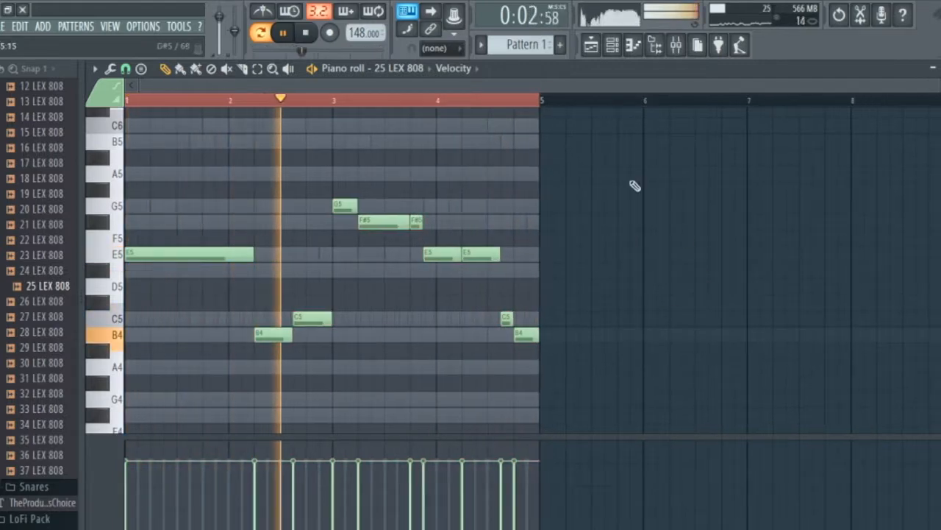
{"action": "key", "text": "ctrl+a"}
{"action": "key", "text": "ctrl+Up"}
{"action": "key", "text": "space"}
{"action": "key", "text": "ctrl+Down"}
{"action": "key", "text": "space"}
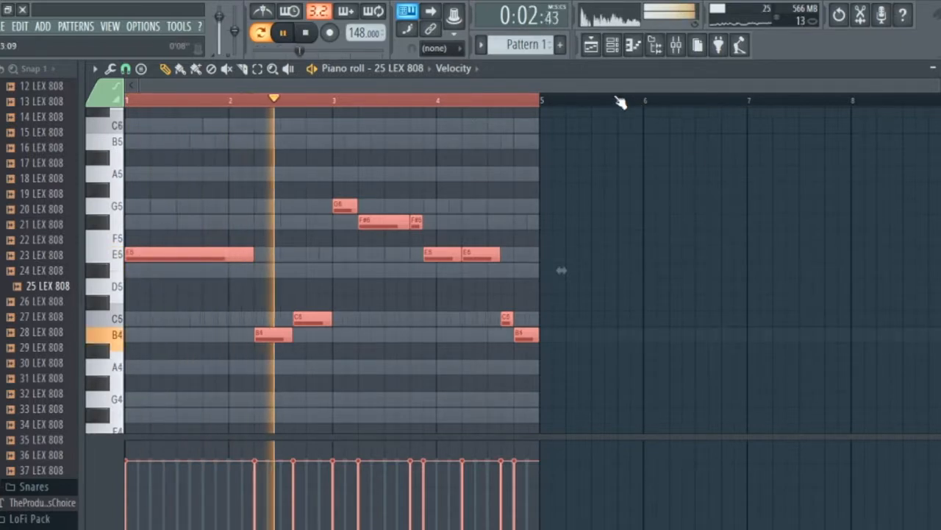
Bring up the channel rack, reposition it to show every channel name, and stop playback after listening to the pattern.
{"action": "left_click", "coordinate": [612, 45]}
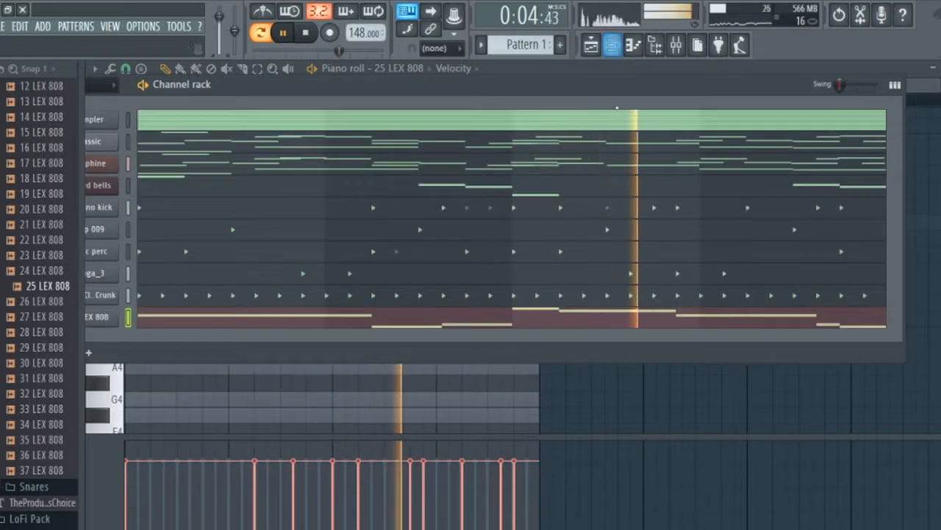
{"action": "left_click_drag", "start_coordinate": [605, 92], "coordinate": [696, 91]}
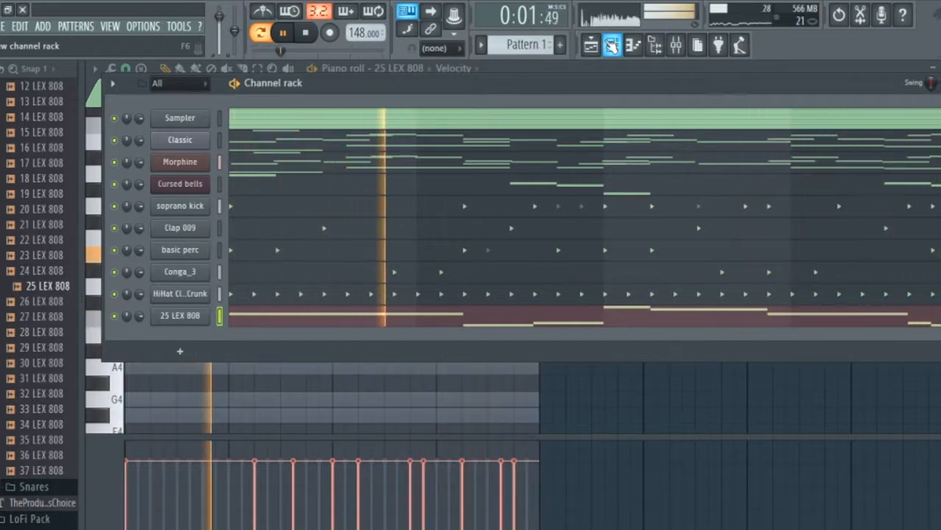
{"action": "key", "text": "space"}
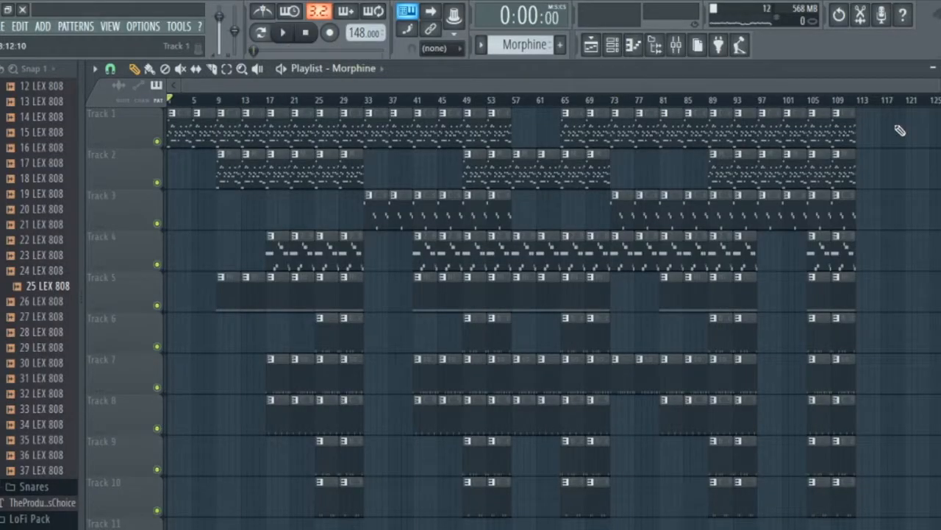
Duplicate the last two clips on Tracks 1 and 2 so they extend from bar 113, and play the arrangement.
{"action": "left_click_drag", "start_coordinate": [846, 160], "coordinate": [826, 126]}
{"action": "key", "text": "ctrl+b"}
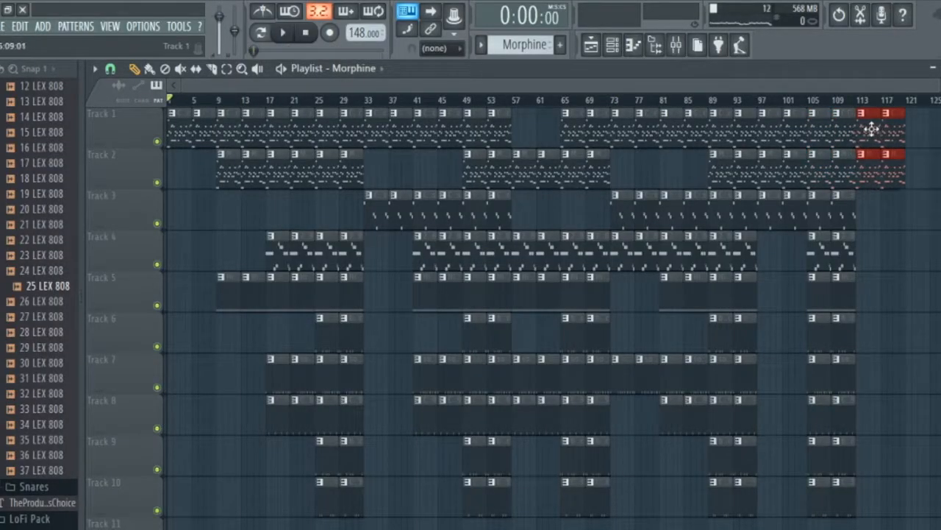
{"action": "left_click", "coordinate": [925, 126]}
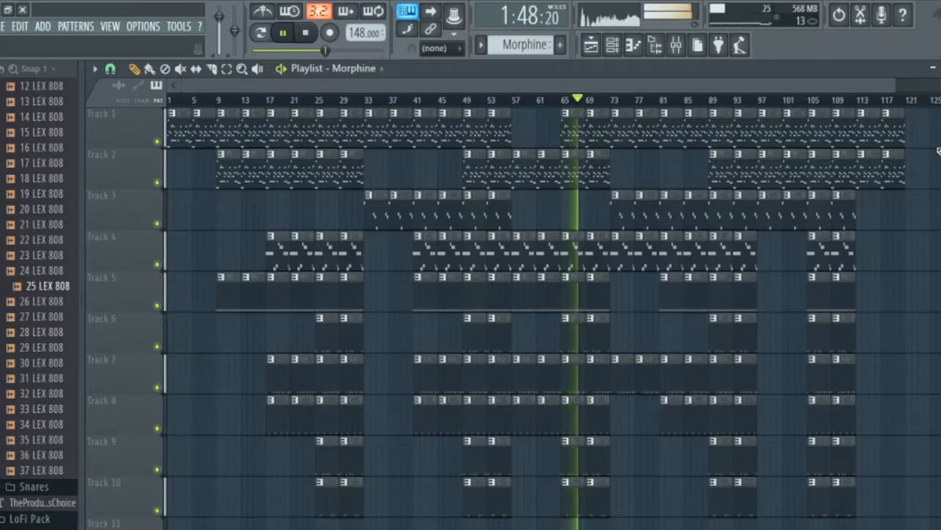
{"action": "key", "text": "space"}
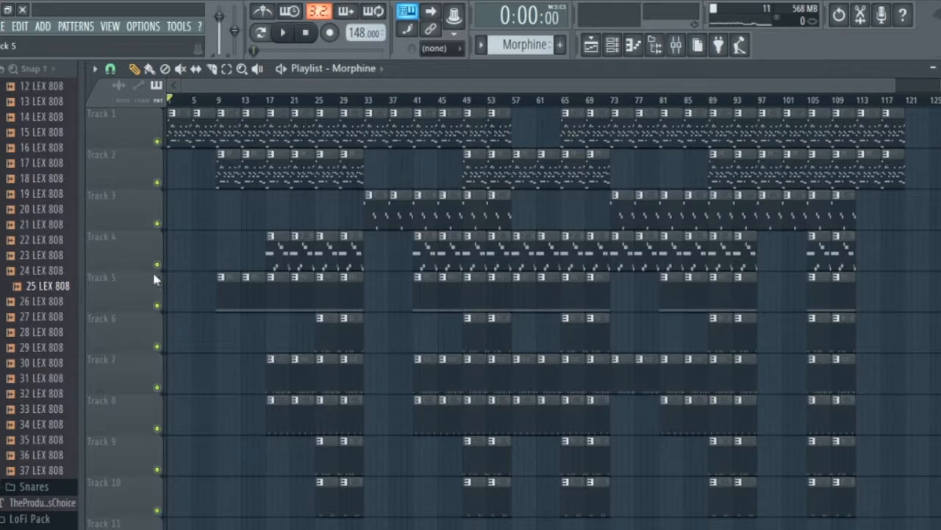
Place the tonymadethishit_2 sample from the ProducerTags folder on Track 11 at bar 9.
{"action": "scroll", "coordinate": [15, 234], "scroll_direction": "up", "scroll_amount": 8}
{"action": "left_click", "coordinate": [33, 181]}
{"action": "scroll", "coordinate": [62, 287], "scroll_direction": "down", "scroll_amount": 4}
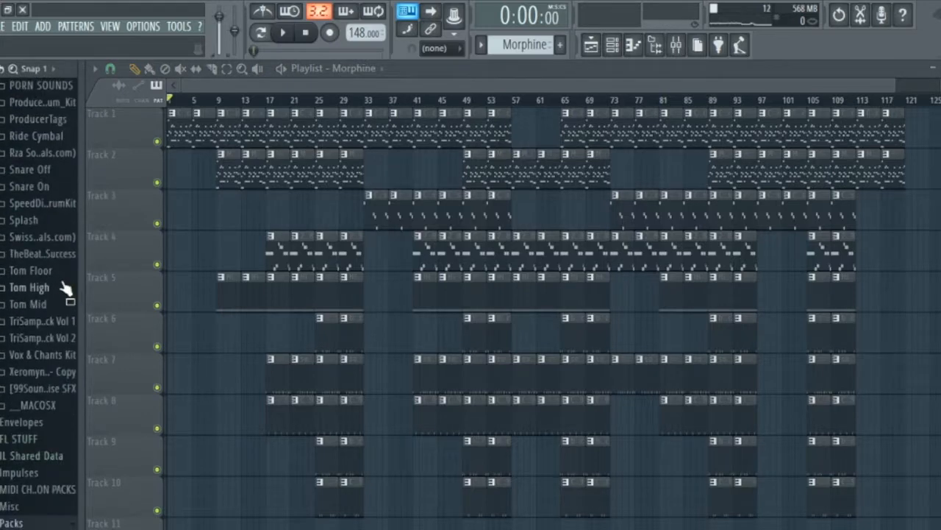
{"action": "left_click", "coordinate": [61, 120]}
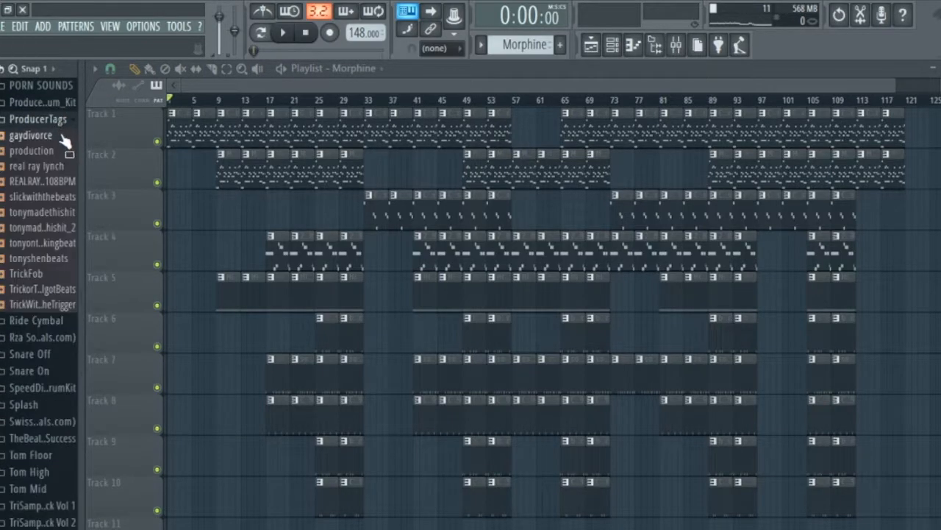
{"action": "left_click_drag", "start_coordinate": [66, 228], "coordinate": [207, 486]}
{"action": "scroll", "coordinate": [208, 486], "scroll_direction": "down", "scroll_amount": 5}
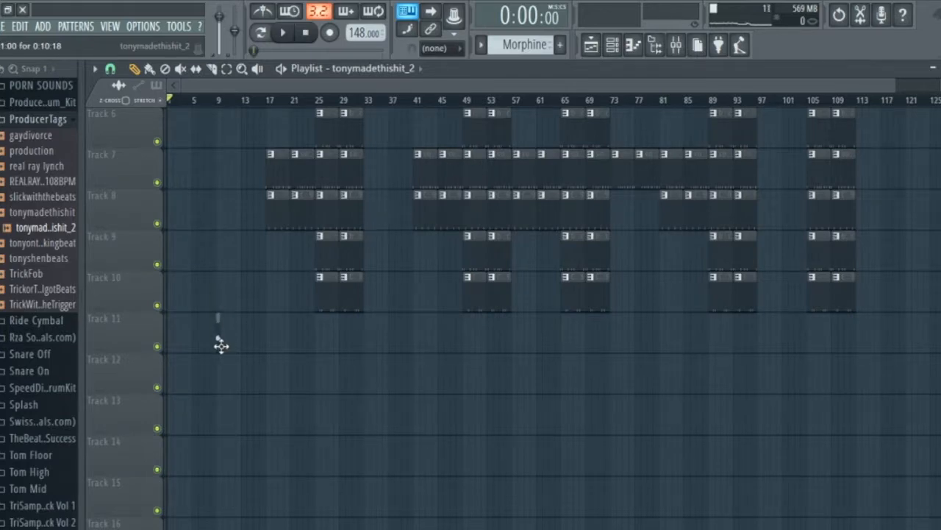
{"action": "scroll", "coordinate": [224, 349], "scroll_direction": "up", "scroll_amount": 5}
{"action": "scroll", "coordinate": [222, 353], "scroll_direction": "down", "scroll_amount": 6}
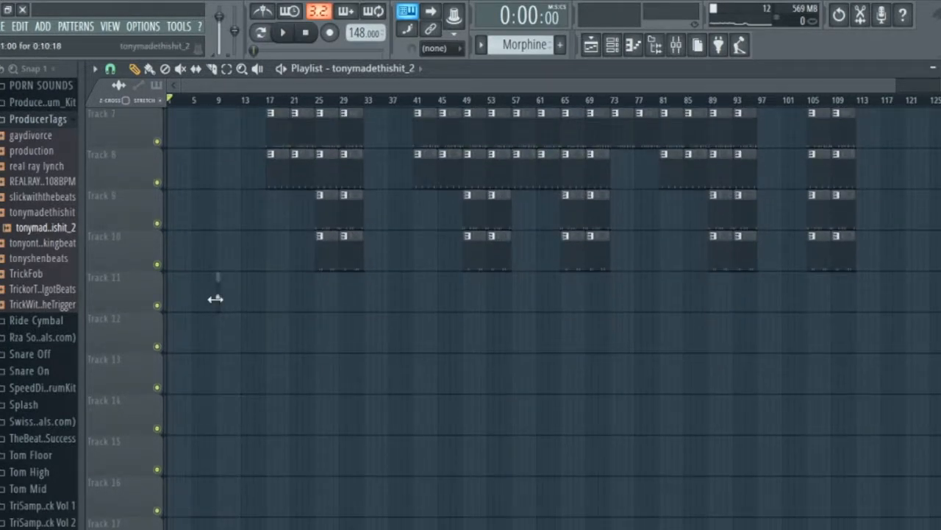
Move the producer tag clip on Track 11 to bar 5 and play the arrangement to check its timing.
{"action": "key", "text": "space"}
{"action": "scroll", "coordinate": [211, 189], "scroll_direction": "up", "scroll_amount": 2}
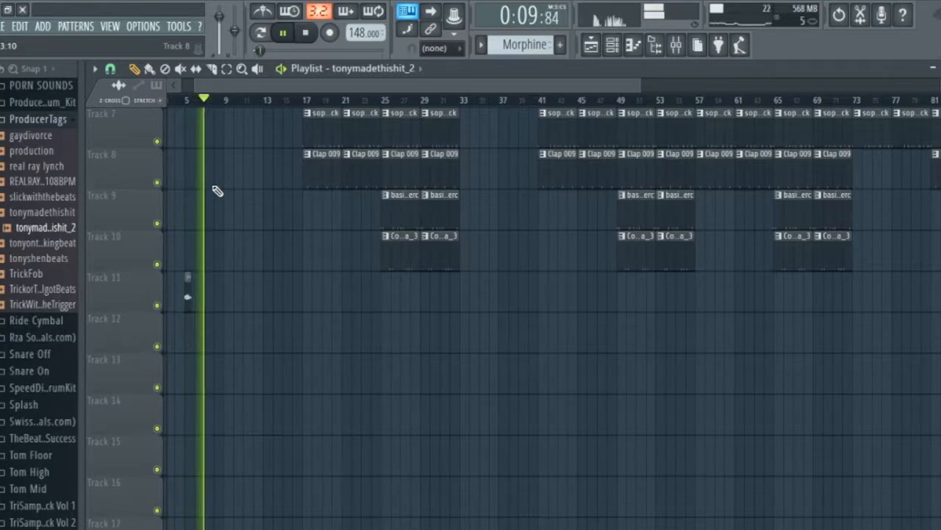
{"action": "scroll", "coordinate": [260, 209], "scroll_direction": "up", "scroll_amount": 5}
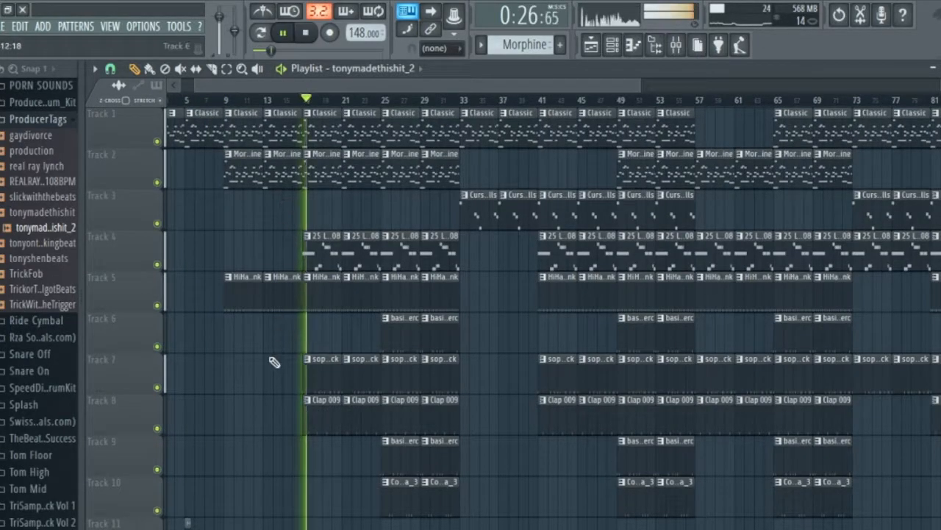
{"action": "scroll", "coordinate": [252, 419], "scroll_direction": "down", "scroll_amount": 3, "text": "ctrl"}
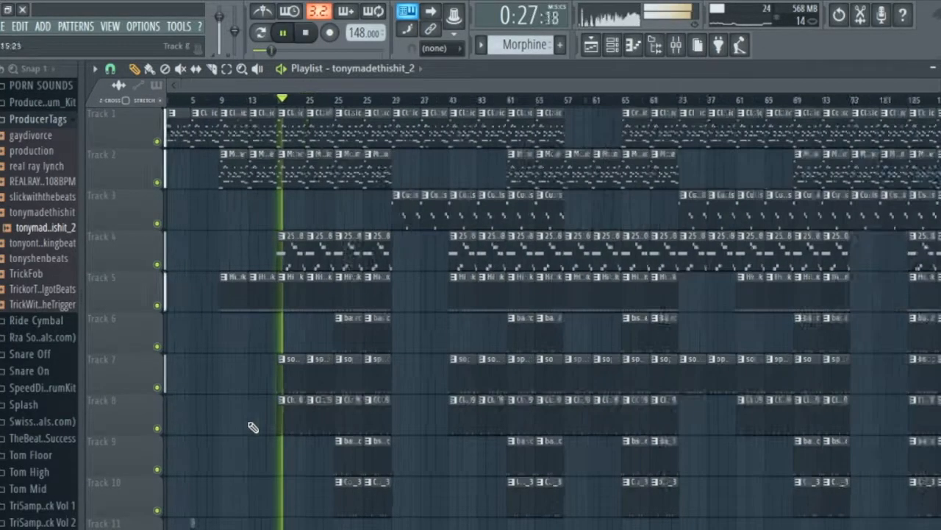
{"action": "key", "text": "space"}
Open the Save As dialog for the project.
{"action": "key", "text": "ctrl+shift+s"}
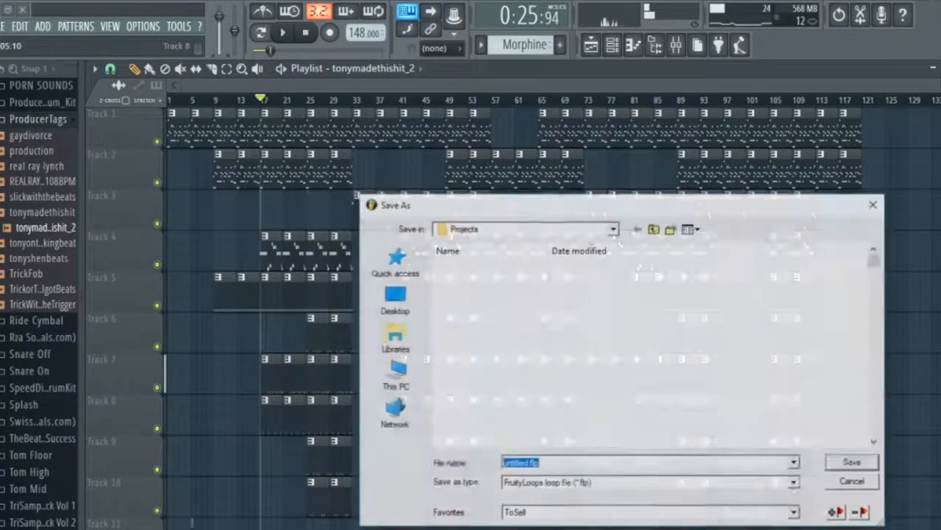